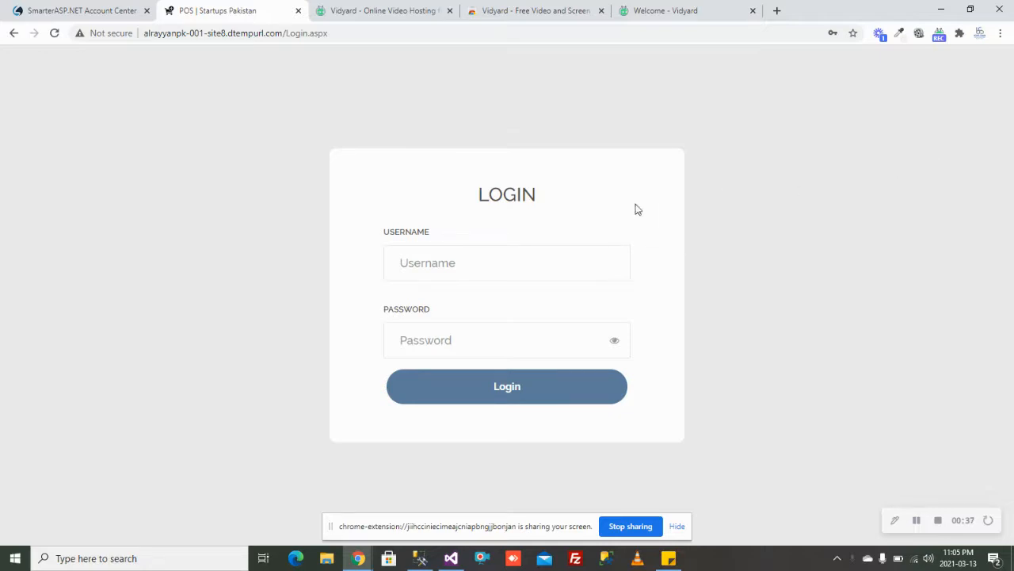
Step: Log in with the admin username and the account password
click(537, 268)
text(admin)
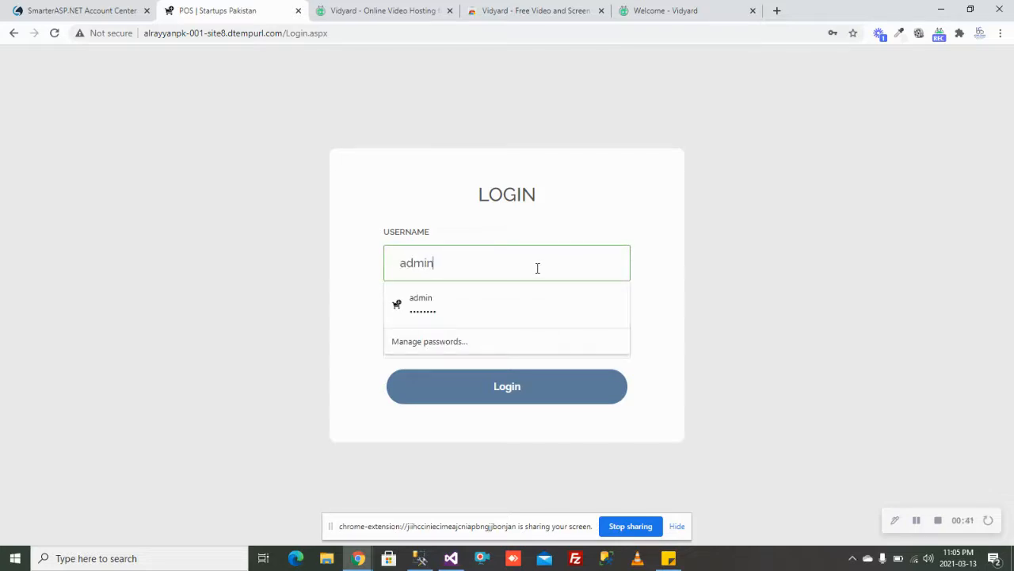
key(Tab)
text(12345678)
key(Return)
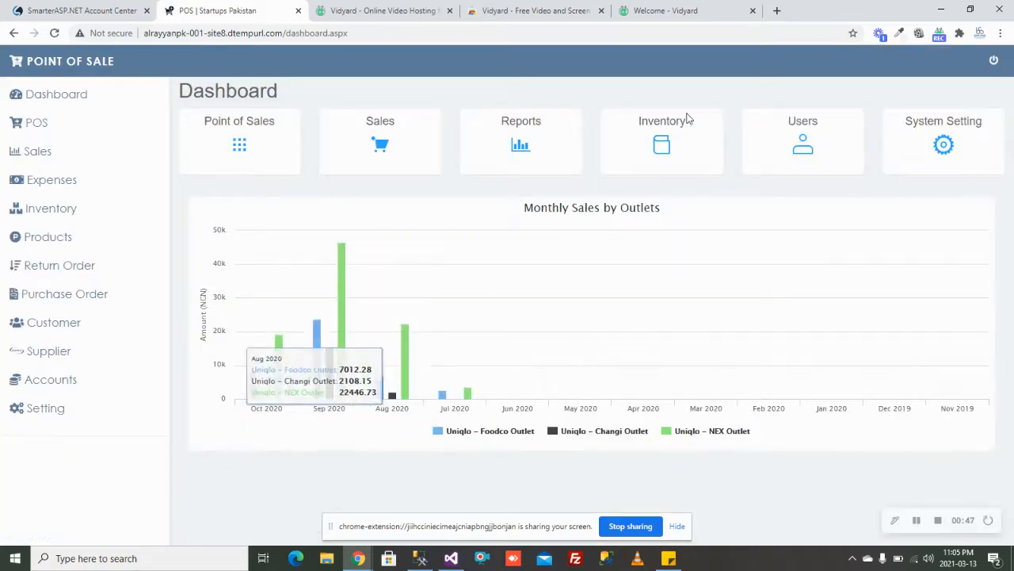
Step: Dismiss the browser password popup and open Purchase Reg under Purchase Order
click(617, 203)
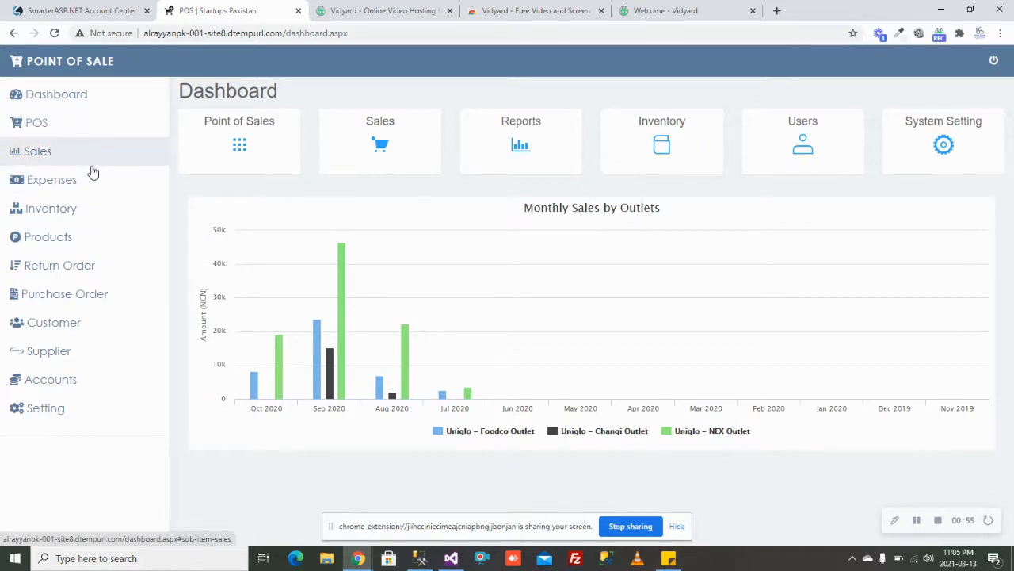
click(69, 159)
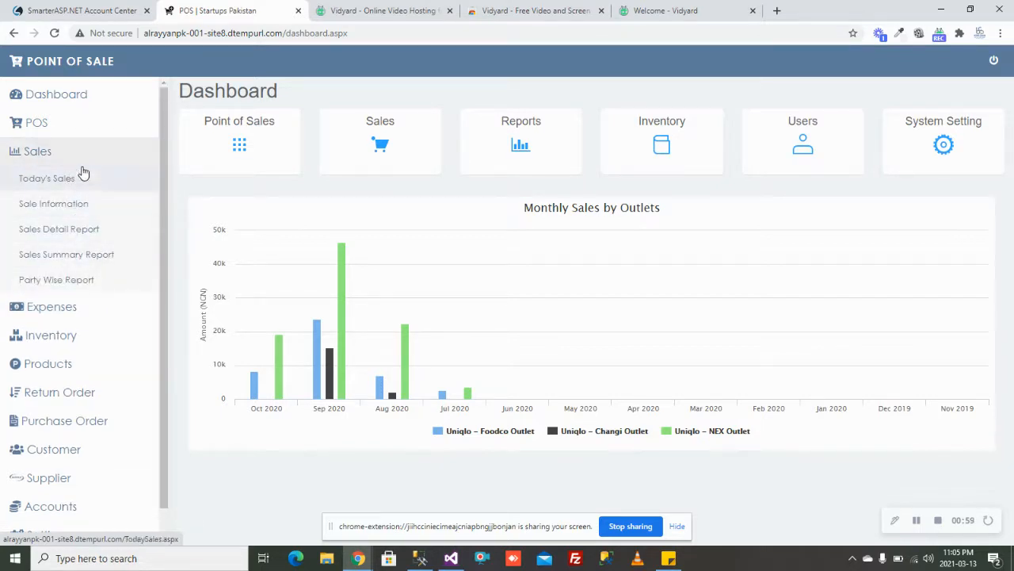
click(84, 164)
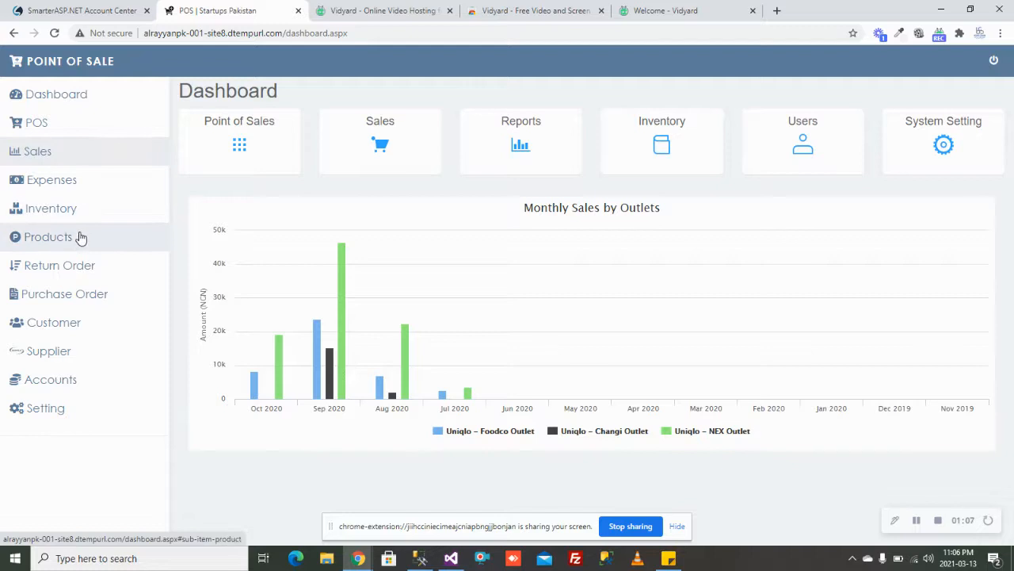
click(69, 299)
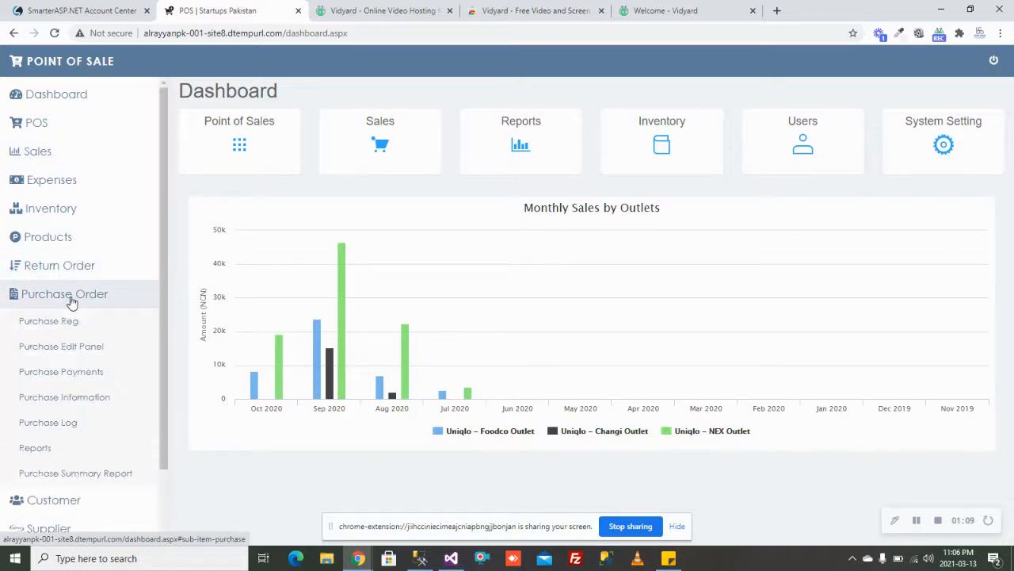
click(74, 326)
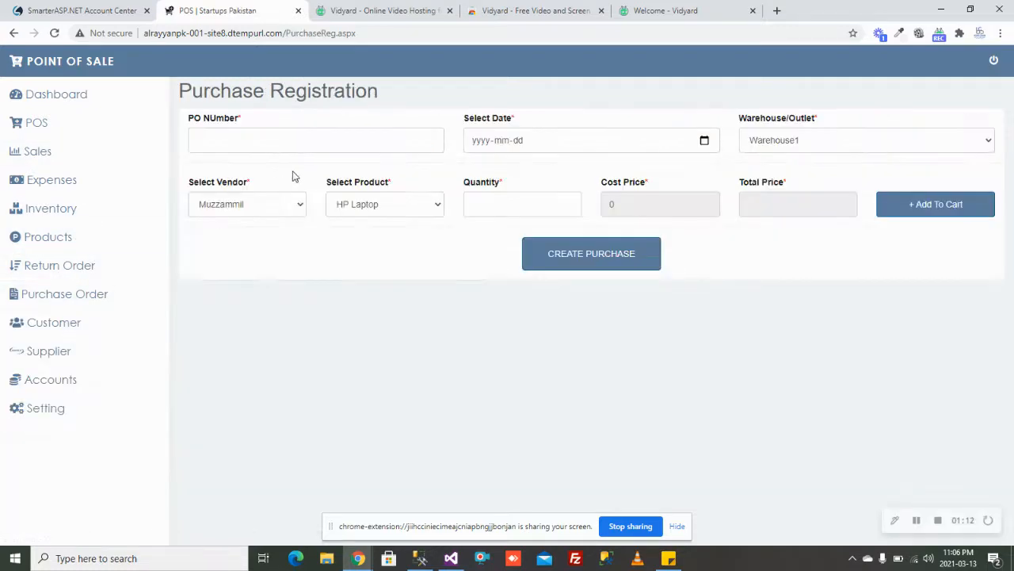
Step: Fill the purchase header: PO 9900, date 2021-03-13, outlet Shop1, existing vendor
click(321, 140)
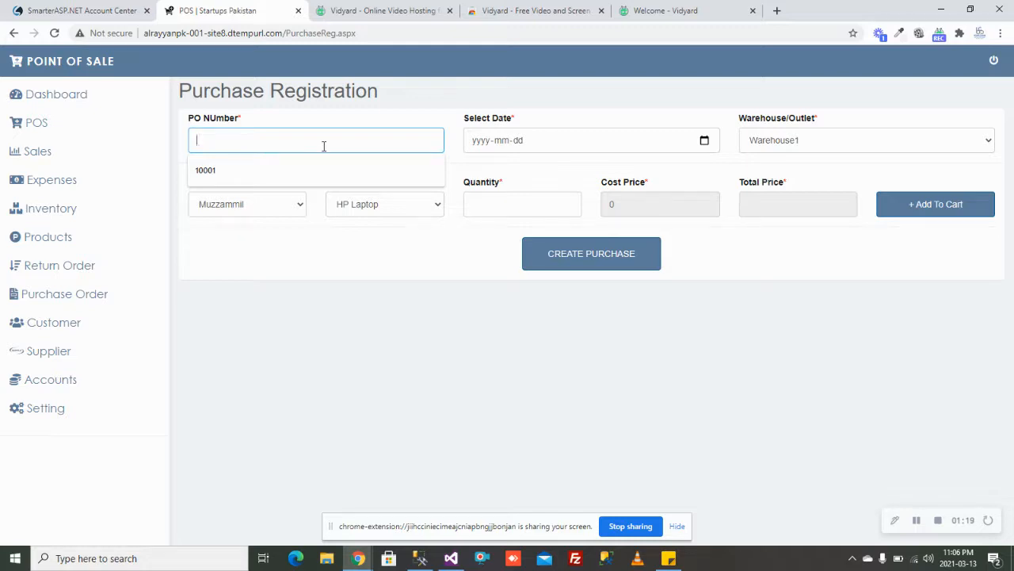
text(9900)
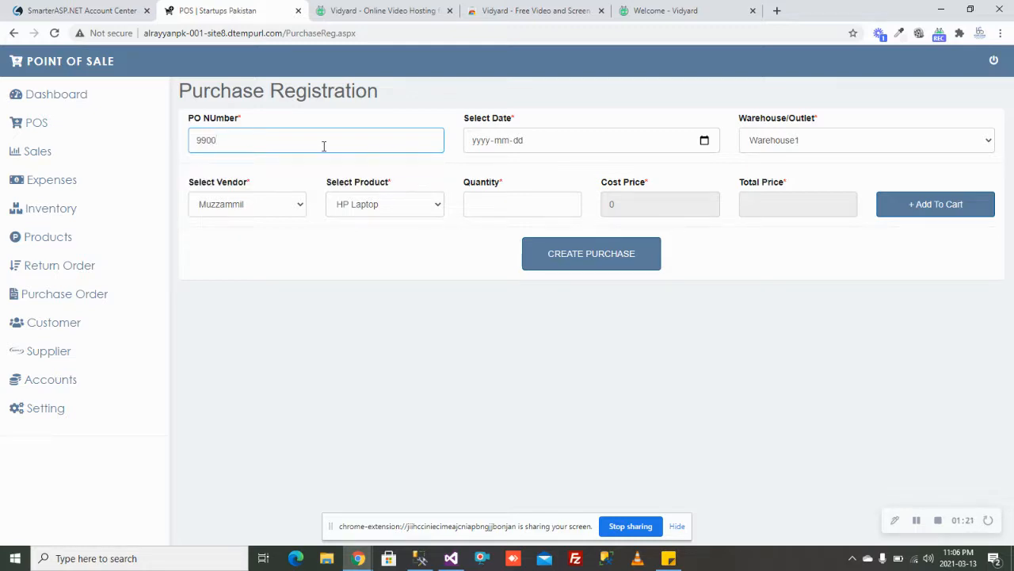
click(704, 140)
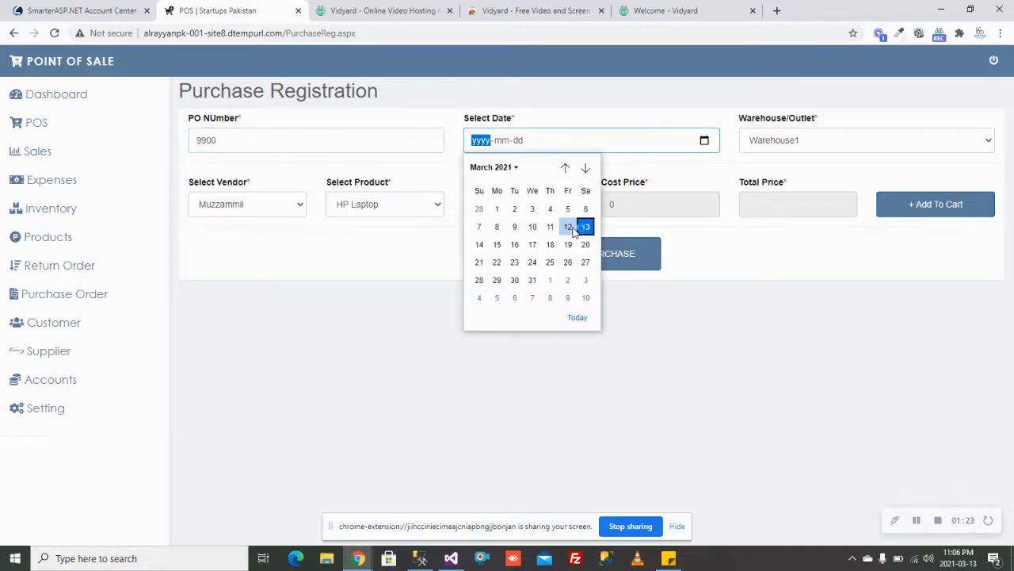
click(585, 227)
click(894, 141)
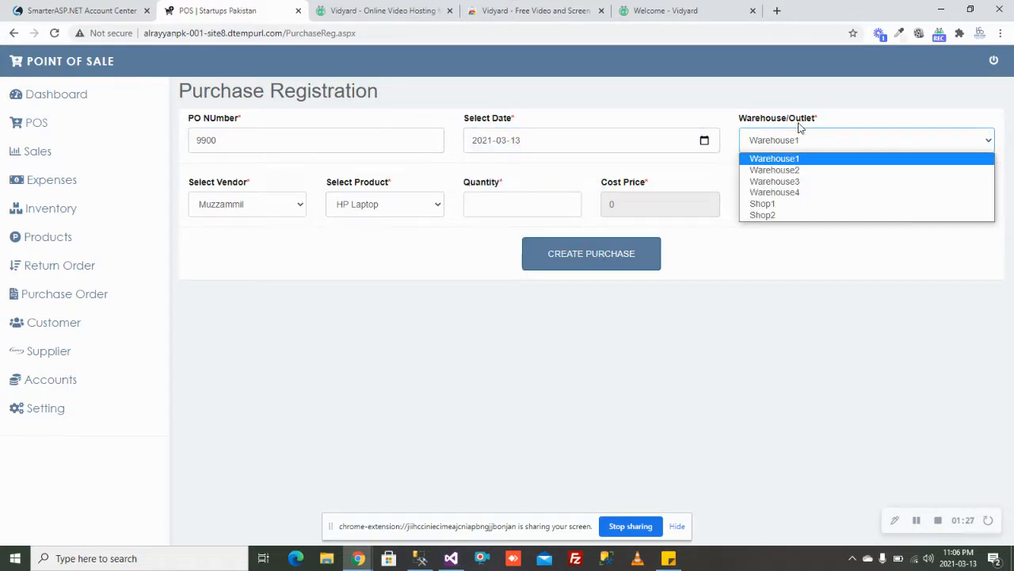
click(766, 203)
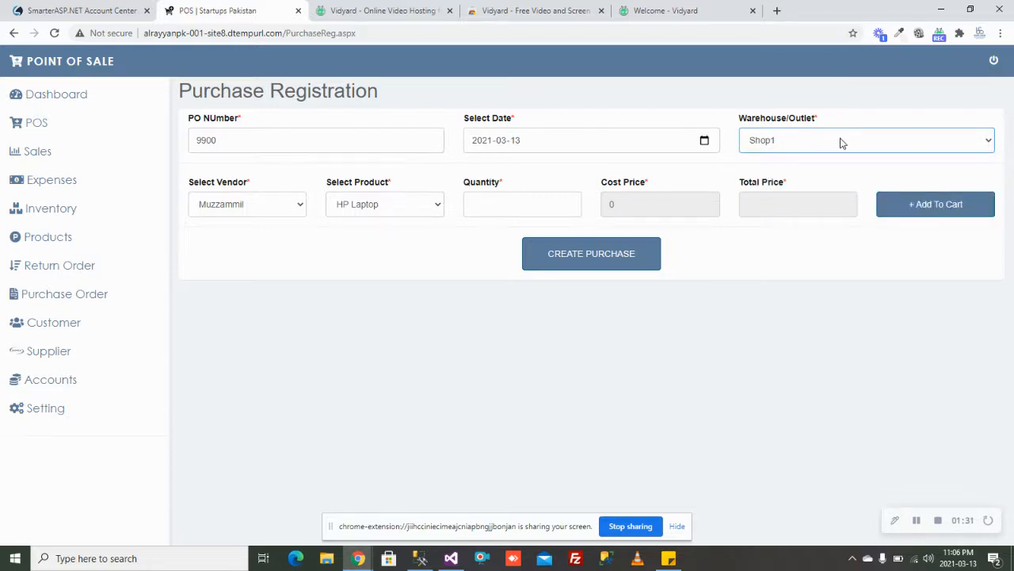
click(295, 208)
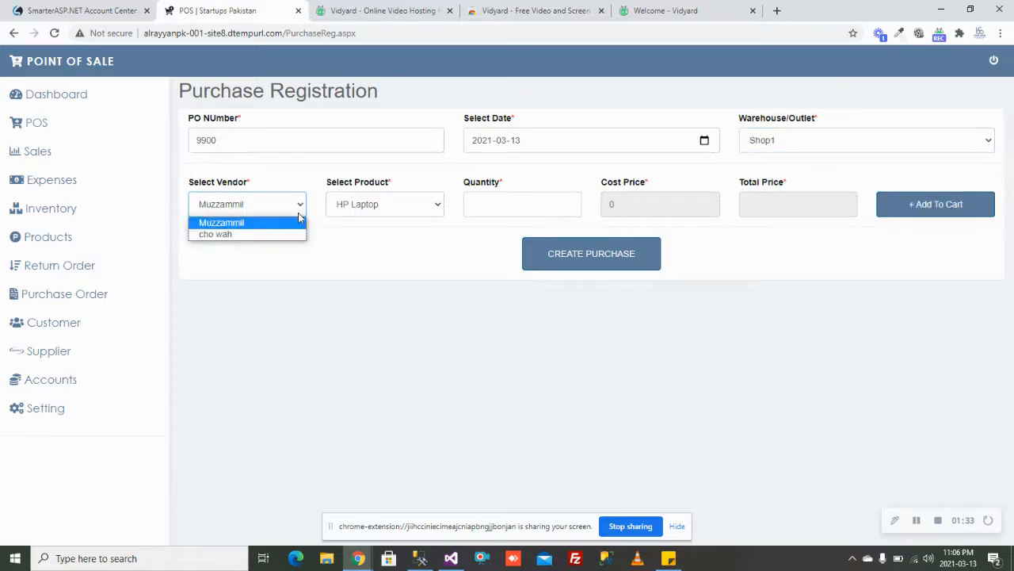
click(288, 225)
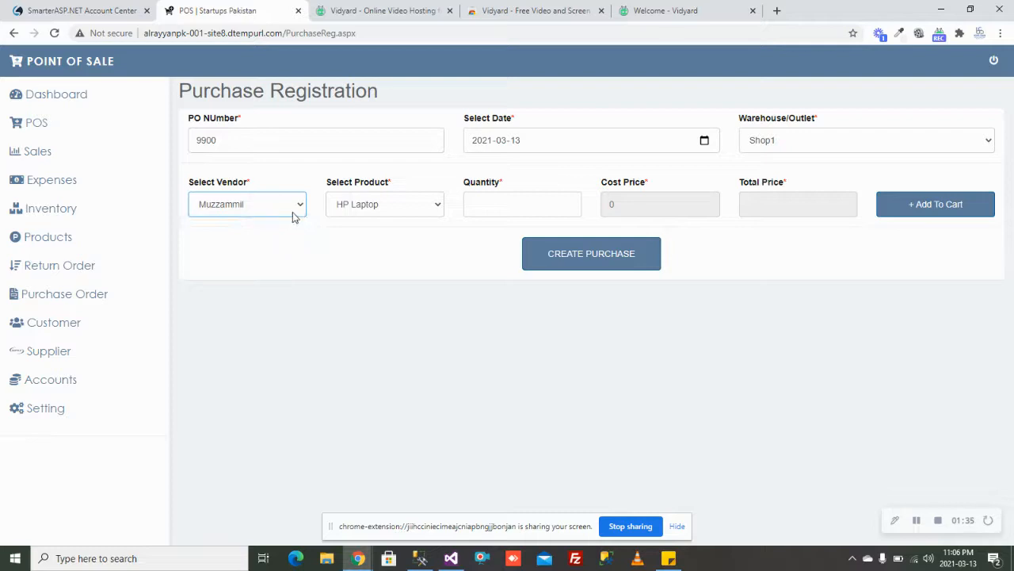
Step: Add 120 Toys Pack to the purchase, giving a total of 240000
click(422, 210)
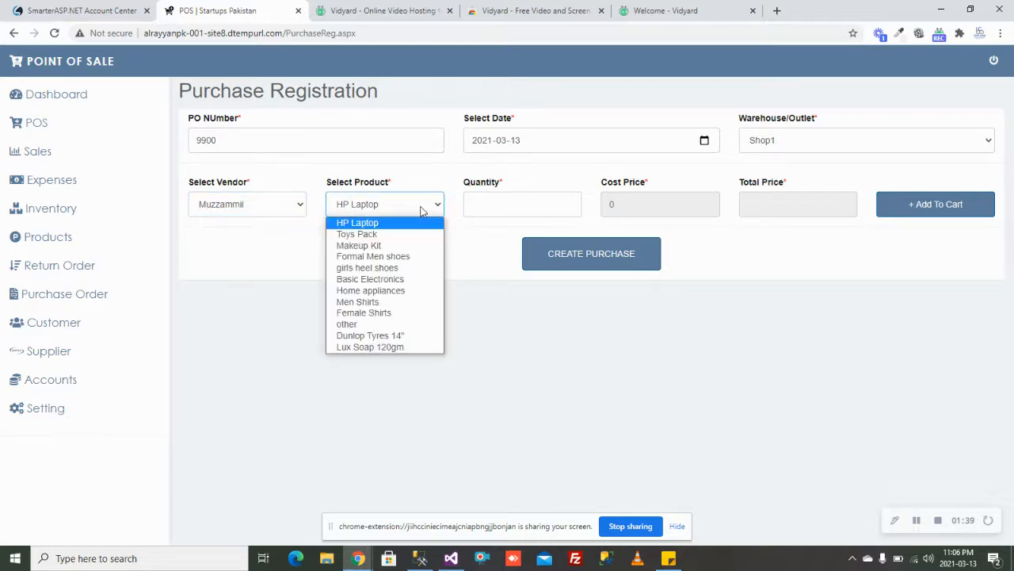
click(393, 236)
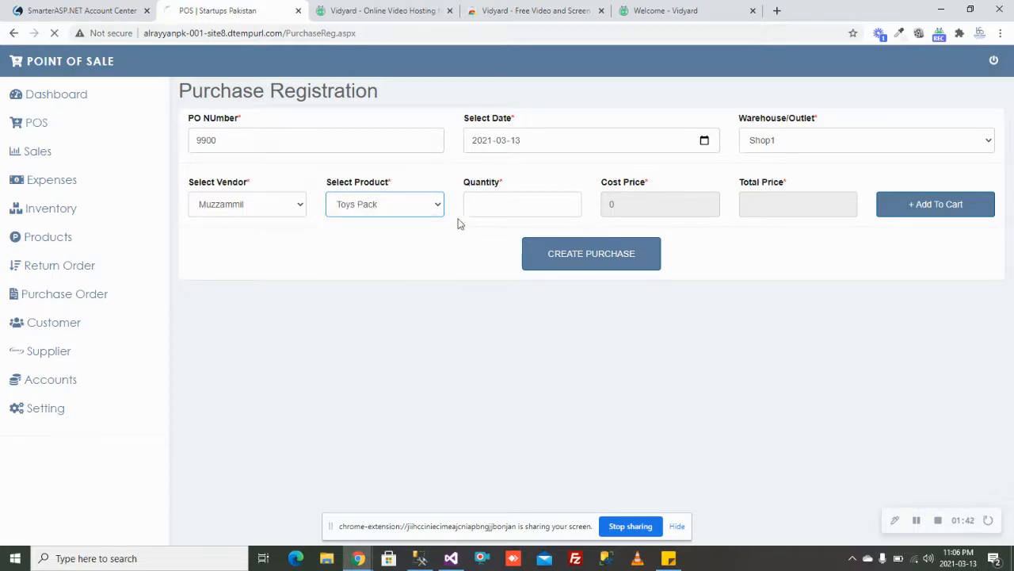
click(524, 207)
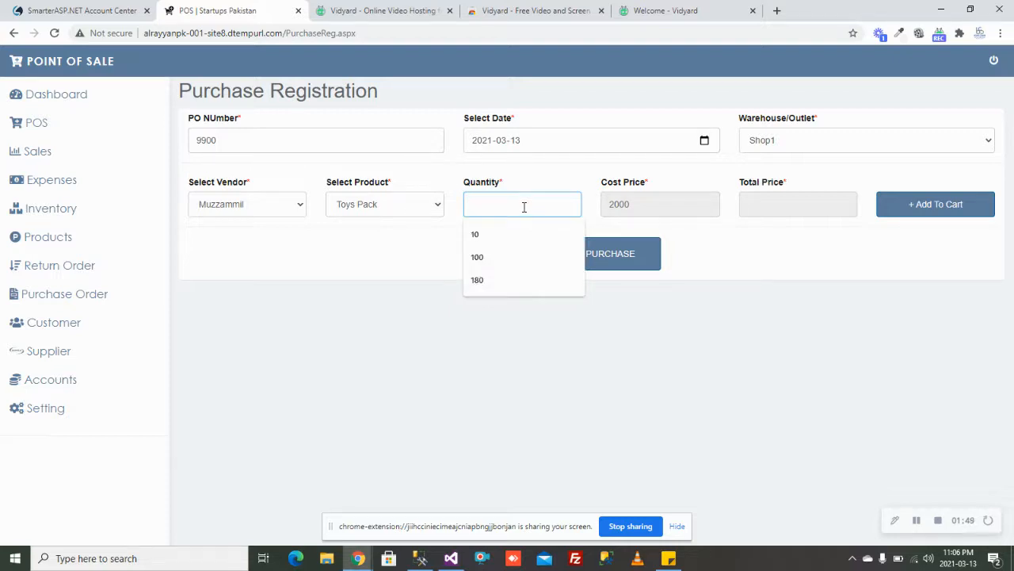
text(120)
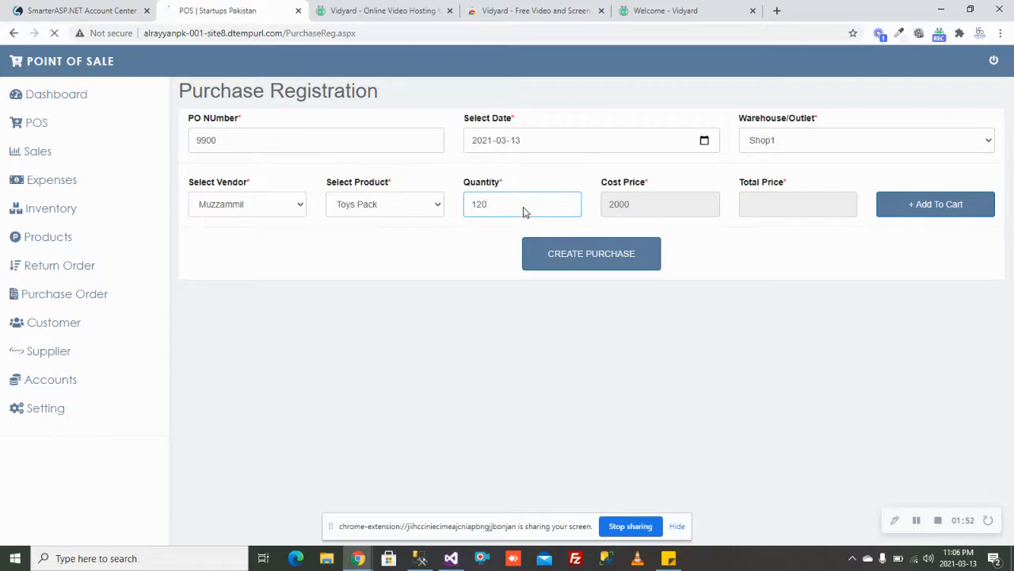
key(Tab)
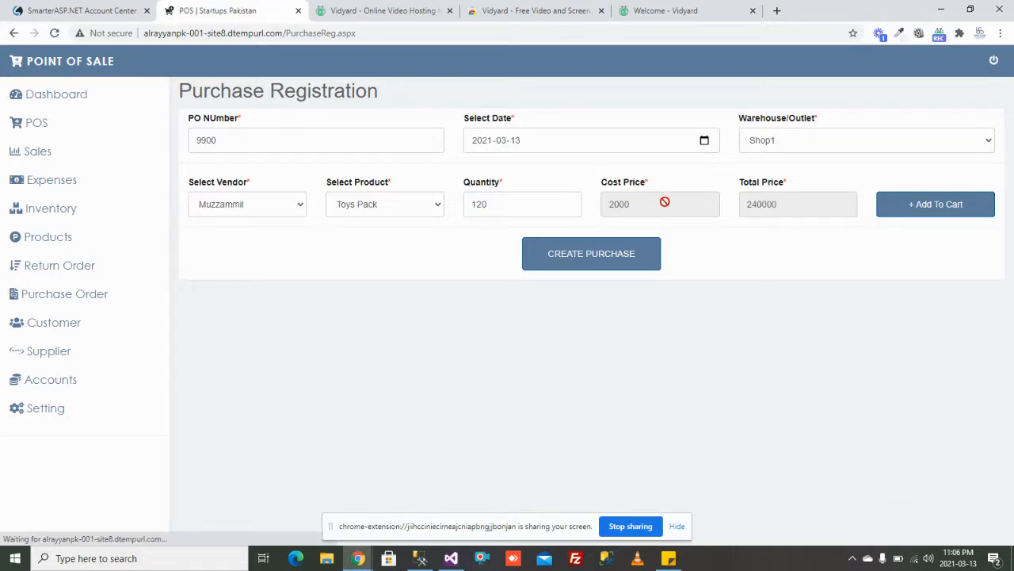
click(52, 236)
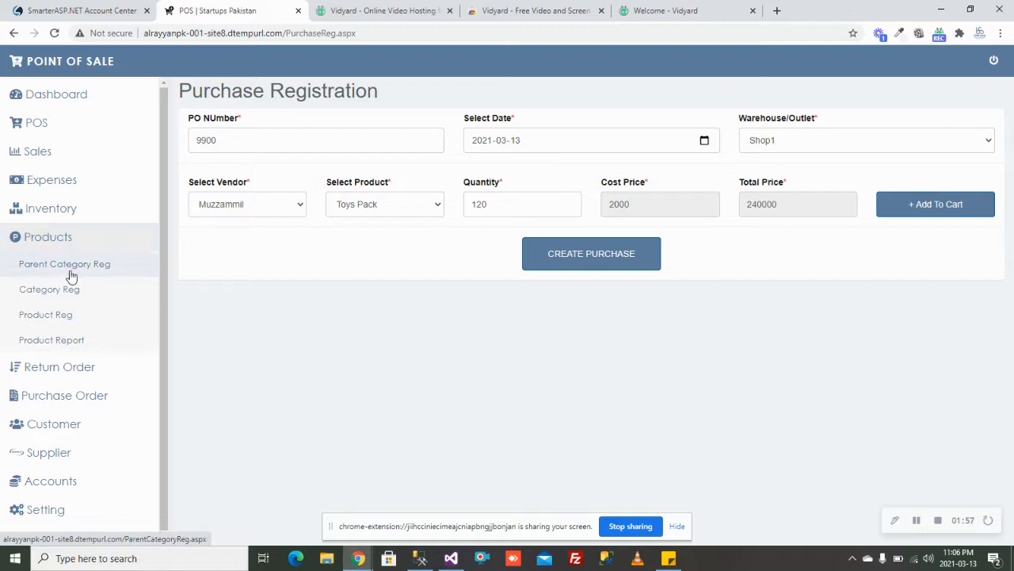
Step: Open Parent Category Reg in a new tab to view the parent category list
middle_click(71, 275)
click(380, 10)
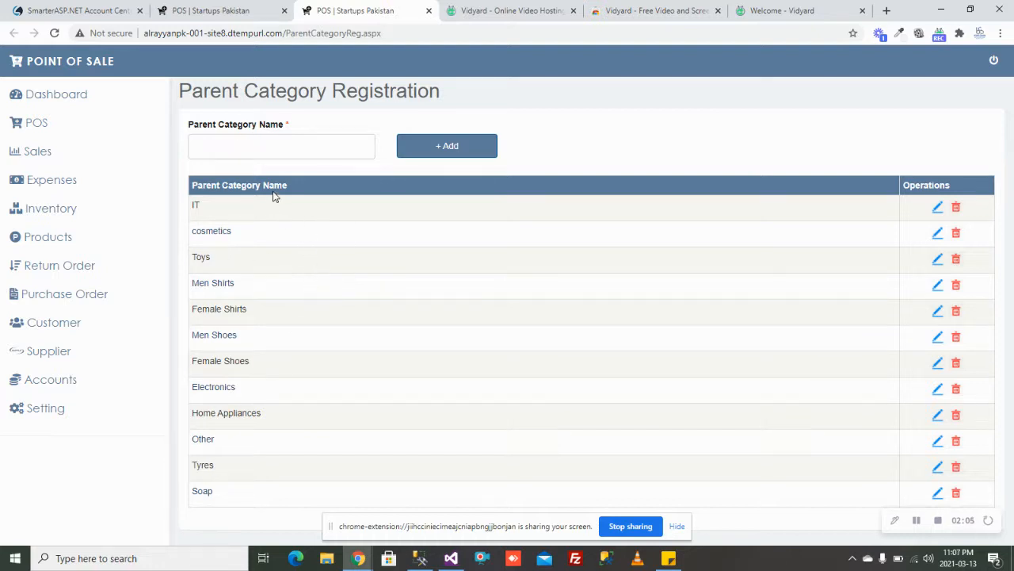
click(82, 301)
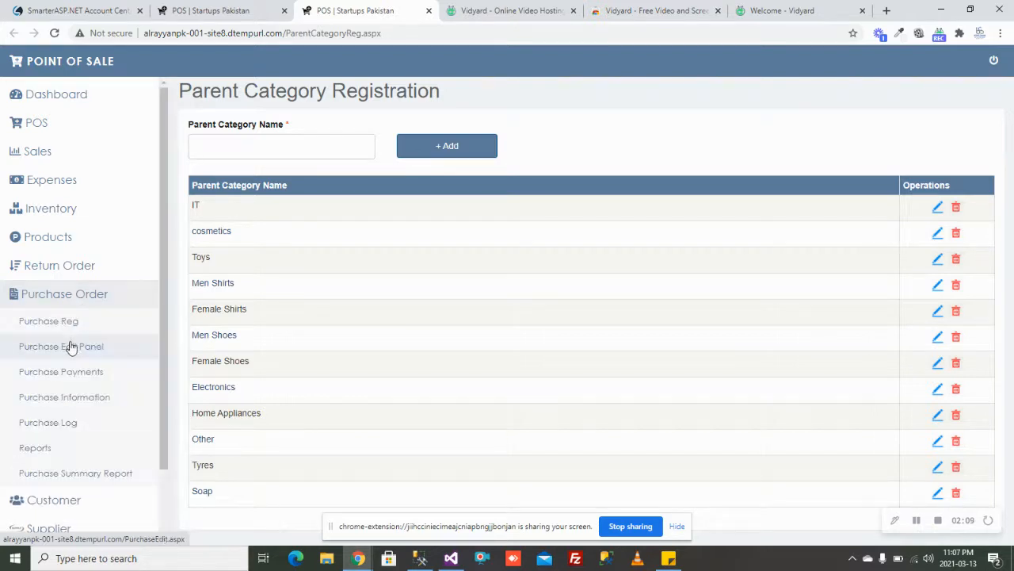
click(70, 302)
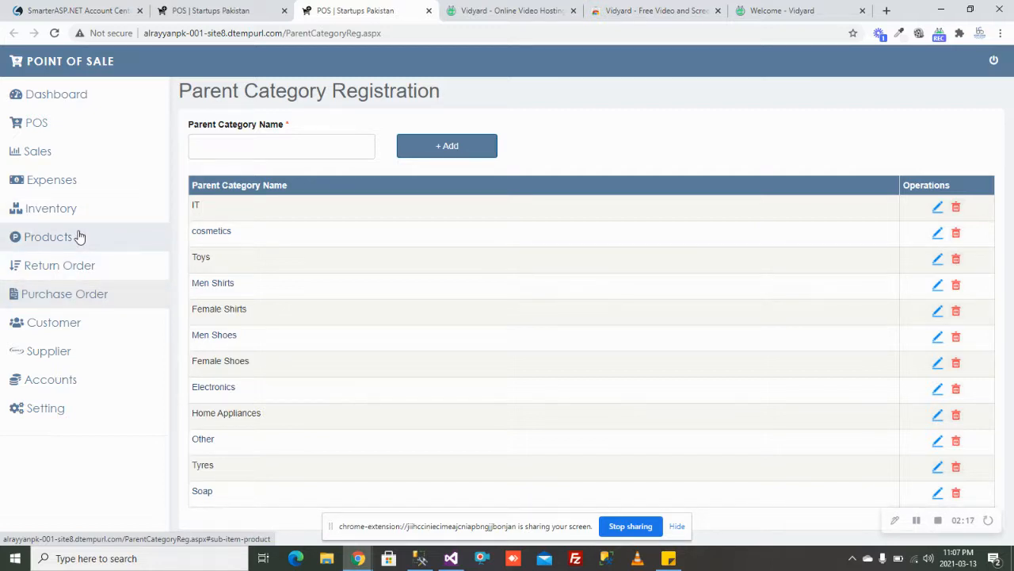
Step: Go to Category Reg and show the parent category choices
click(80, 237)
click(92, 292)
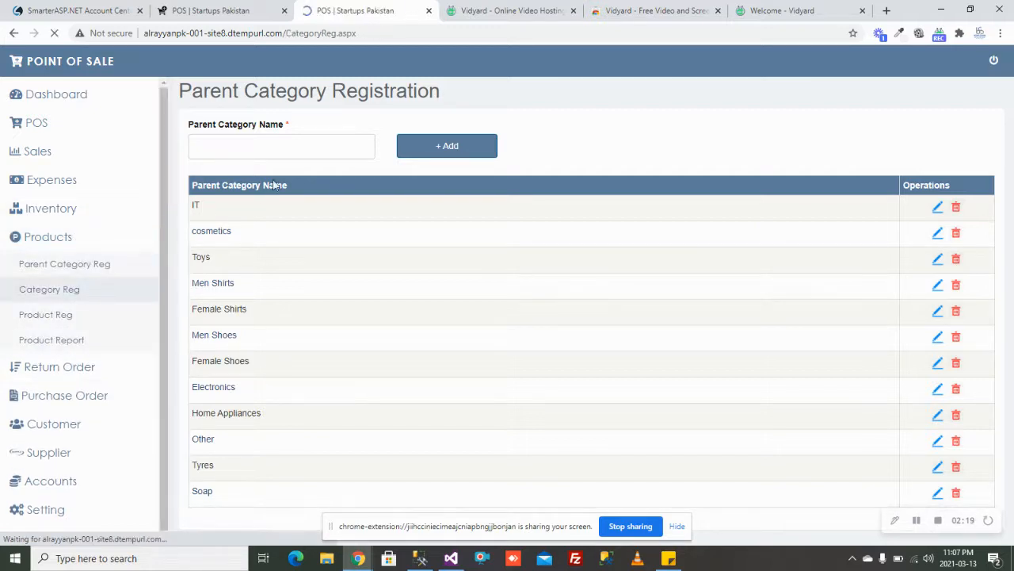
click(345, 145)
Step: Add a category named Mouse under parent IT and go to Product Reg
click(345, 145)
click(446, 142)
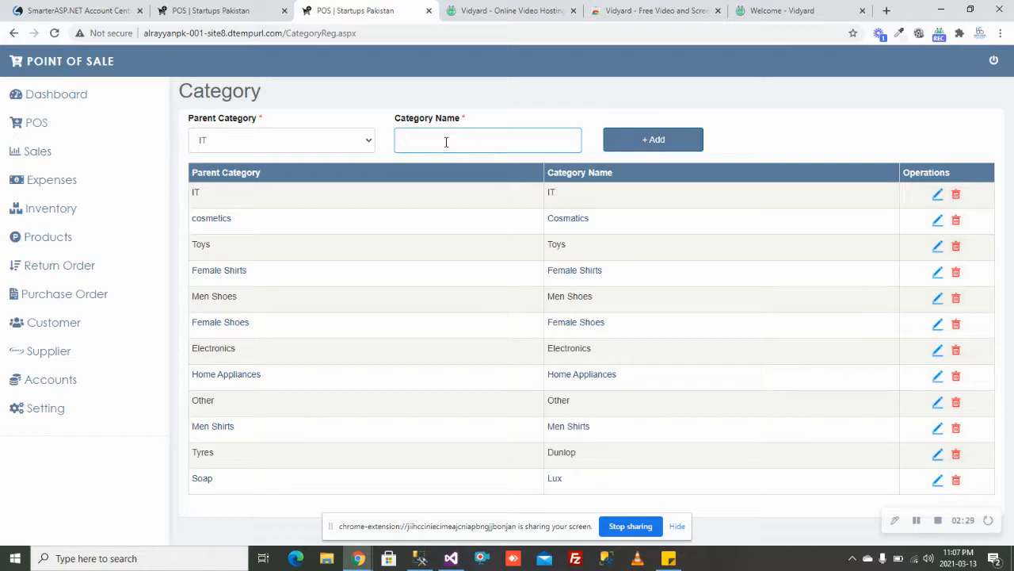
text(Mouse)
key(Tab)
key(Return)
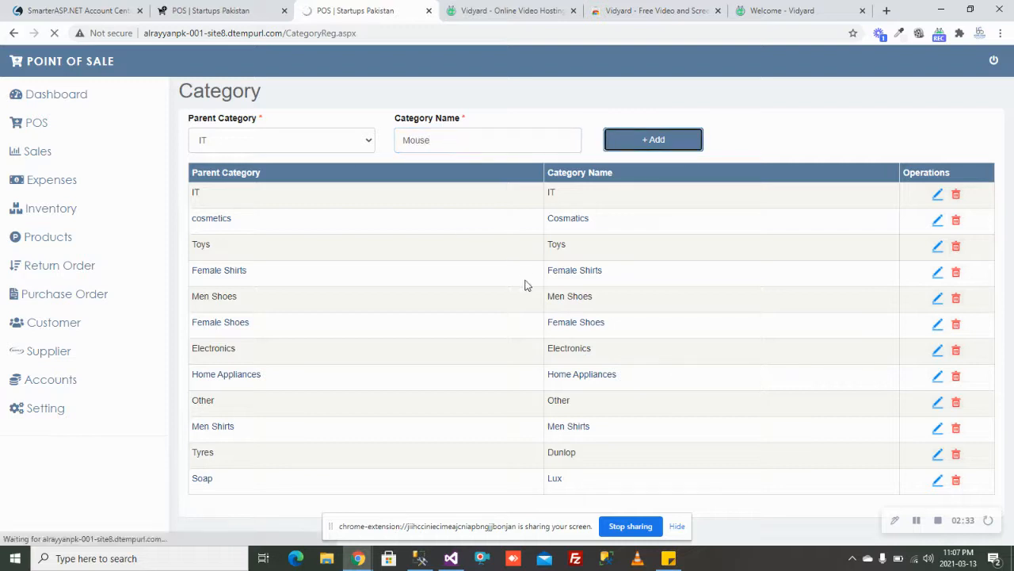
click(79, 236)
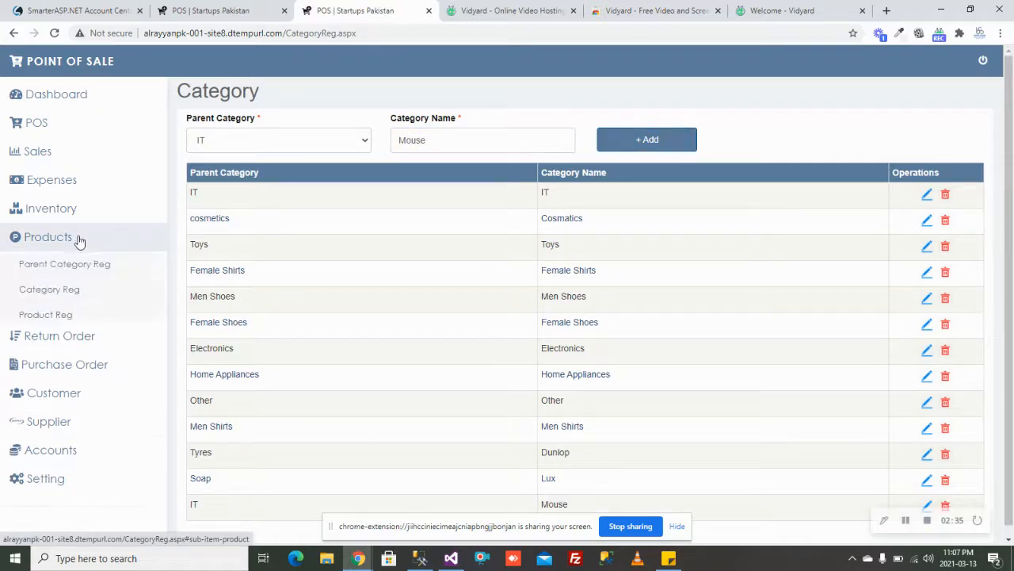
click(76, 317)
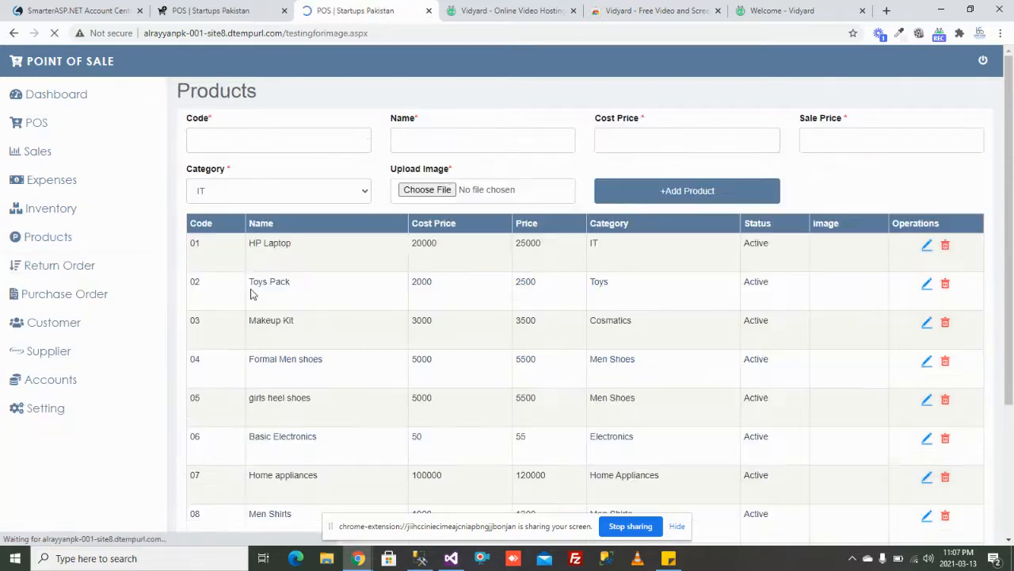
Step: Enter product code 13, name Dell Mouse, cost 1400, sale price 1800, and choose an image file
click(251, 147)
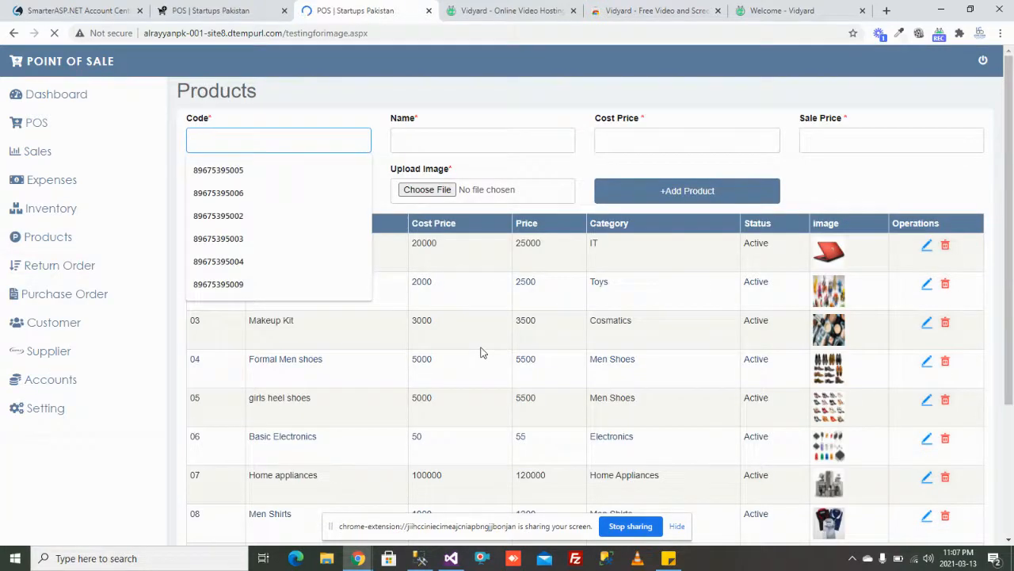
click(291, 139)
text(13)
key(Tab)
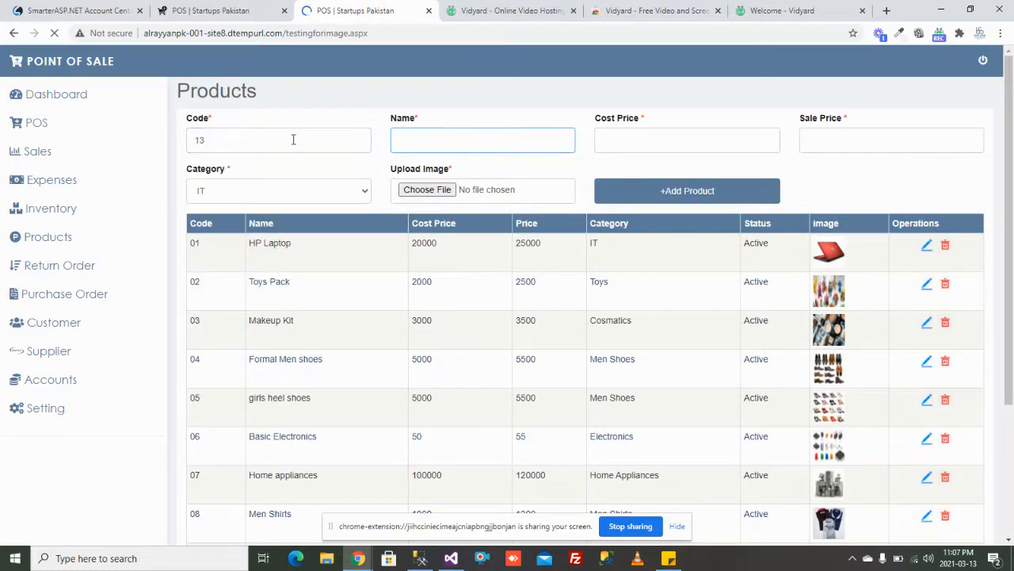
text(Dell Mouse)
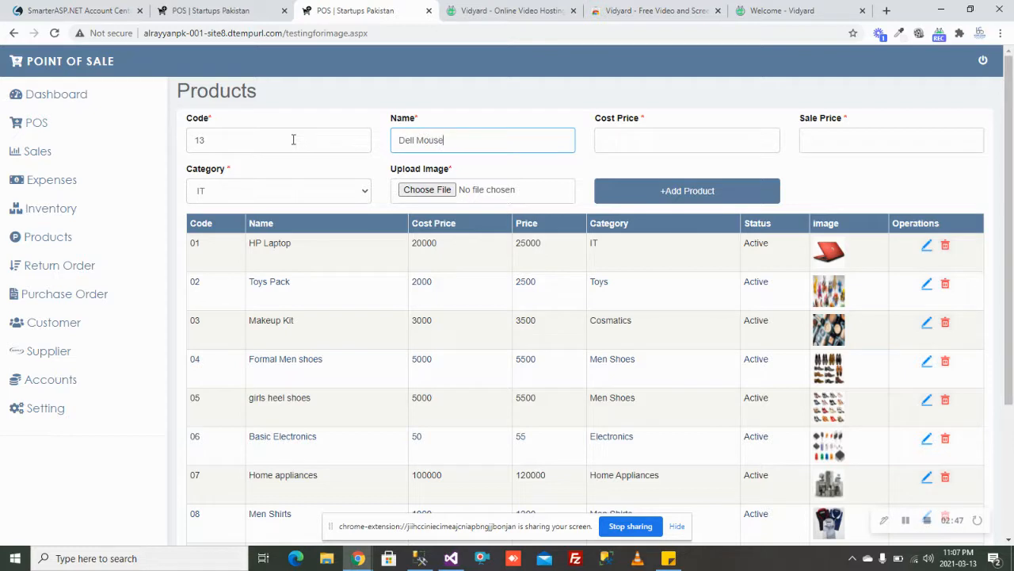
key(Tab)
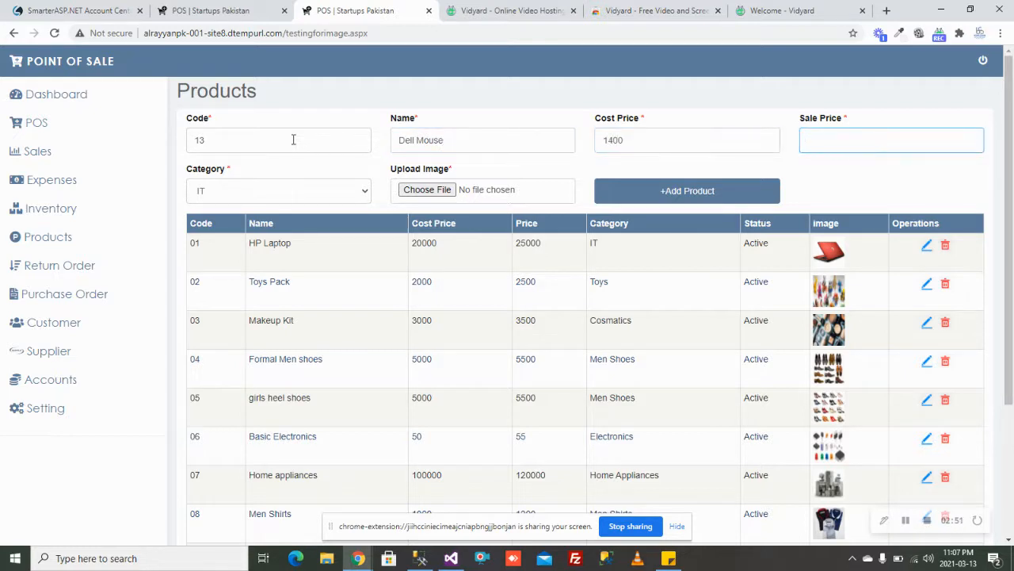
text(1800)
click(415, 191)
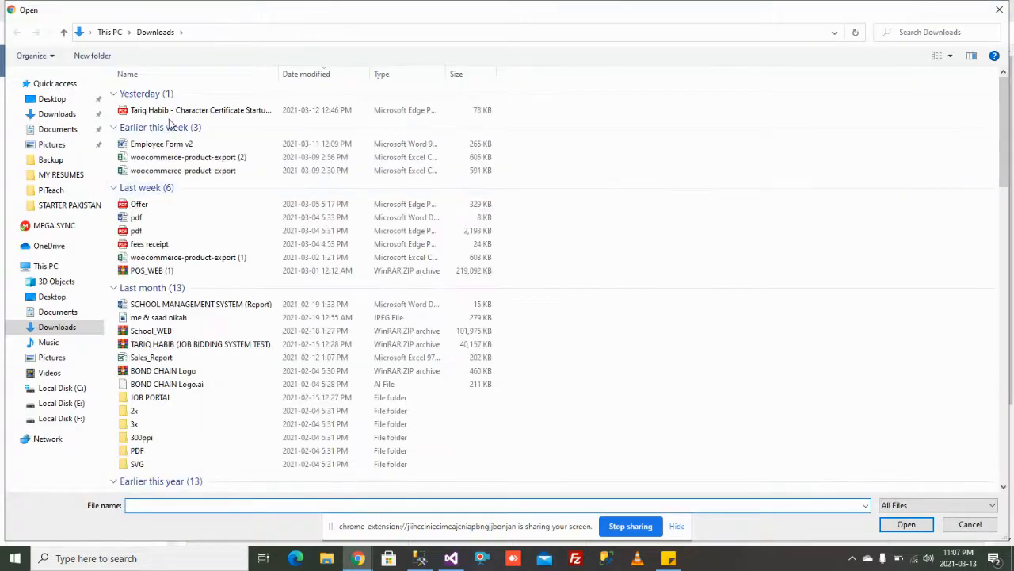
Step: Pick bg-head-01.jpg from E:\STARTER PAKISTAN\ALL PROJECTS\WEB APPLICATIONS\School_WEB\SCHOOL_PUBLISH\images as the product image
scroll(200, 376, down, 10)
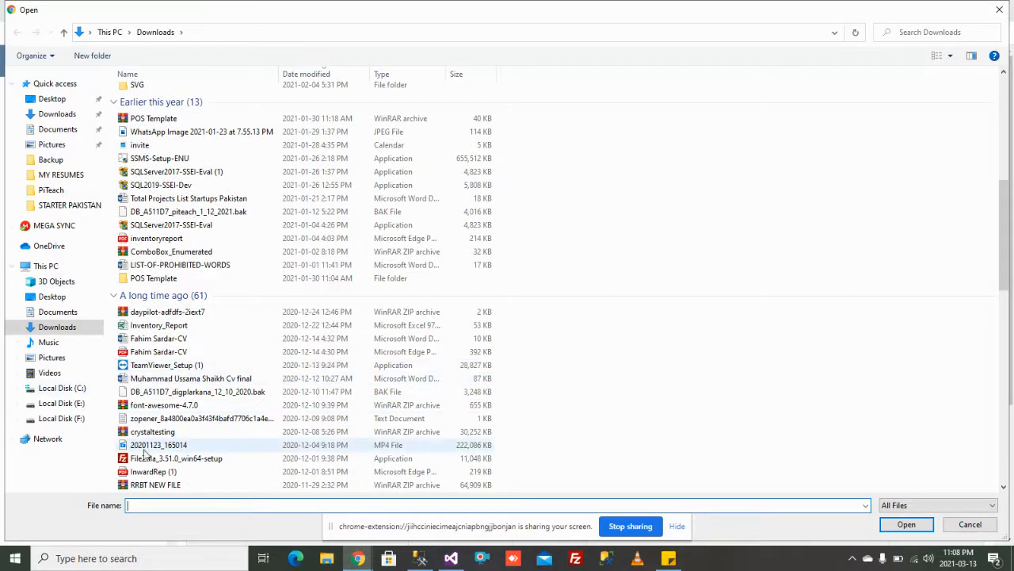
click(82, 402)
click(79, 388)
click(83, 403)
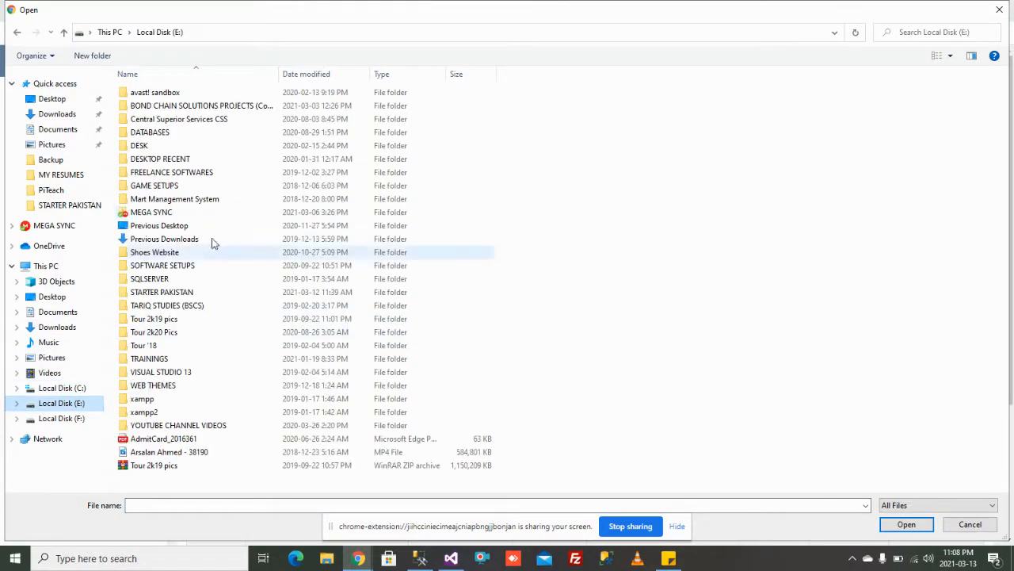
double_click(159, 292)
double_click(189, 93)
double_click(193, 106)
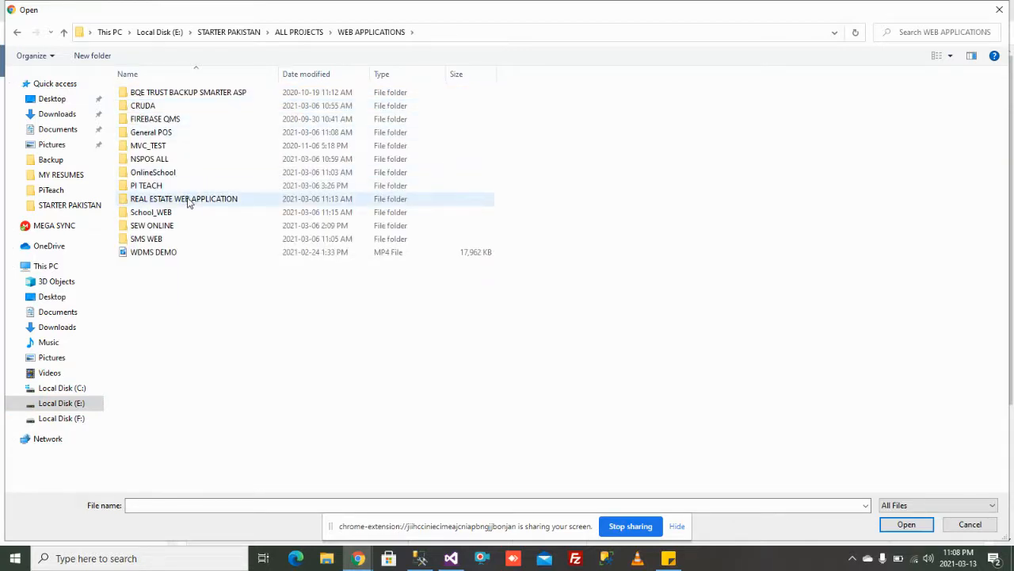
double_click(182, 212)
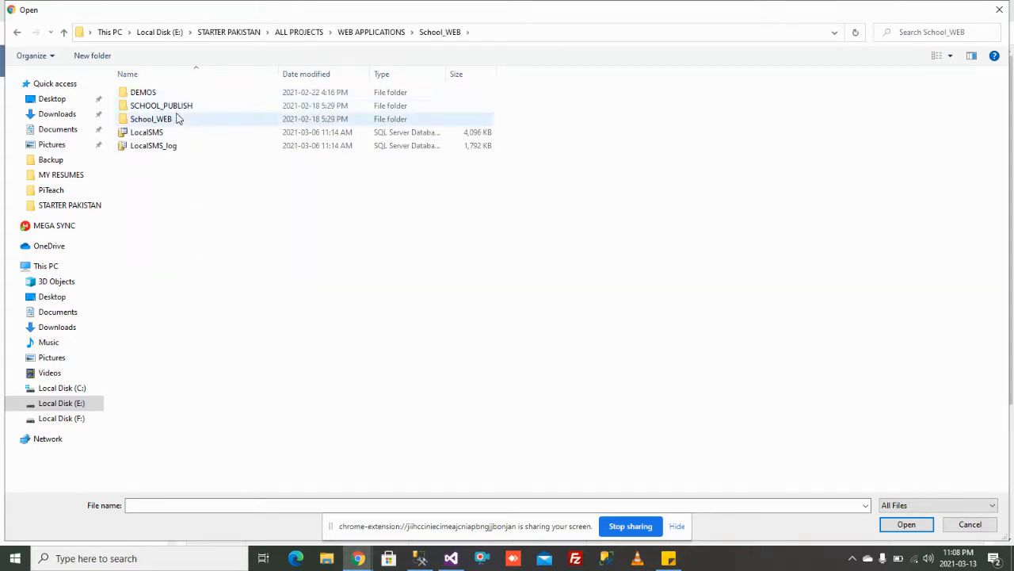
double_click(182, 106)
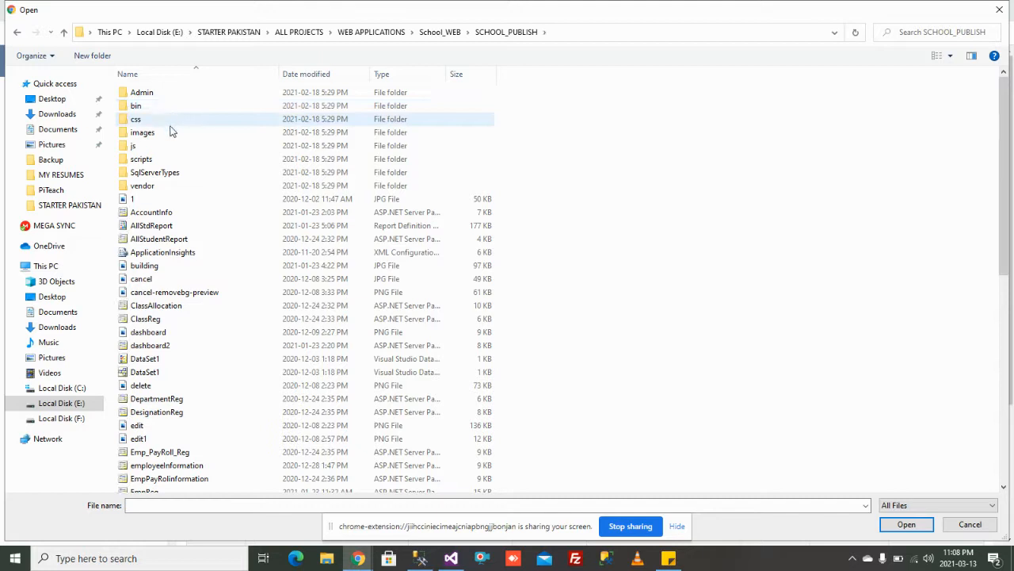
double_click(170, 132)
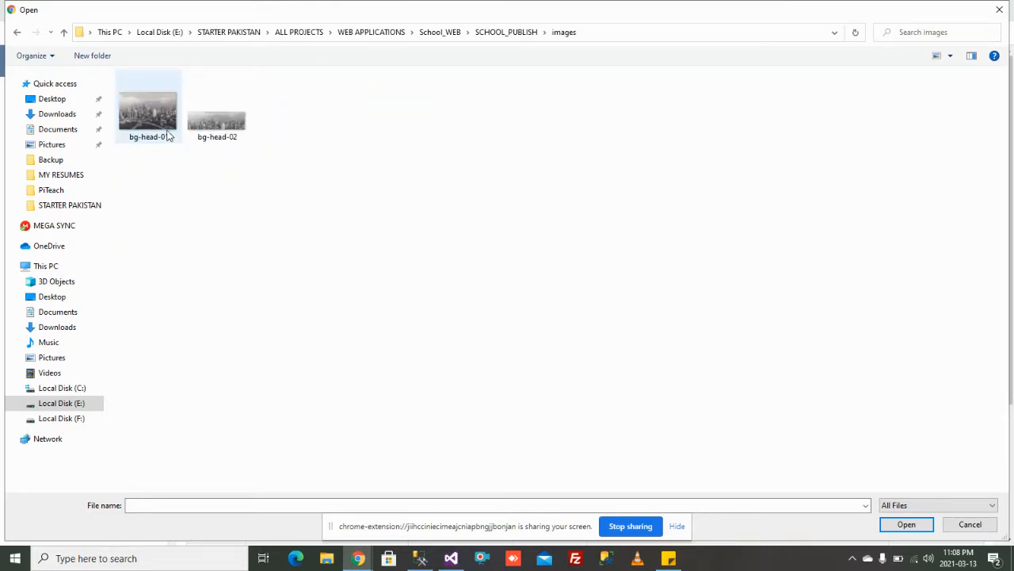
double_click(151, 119)
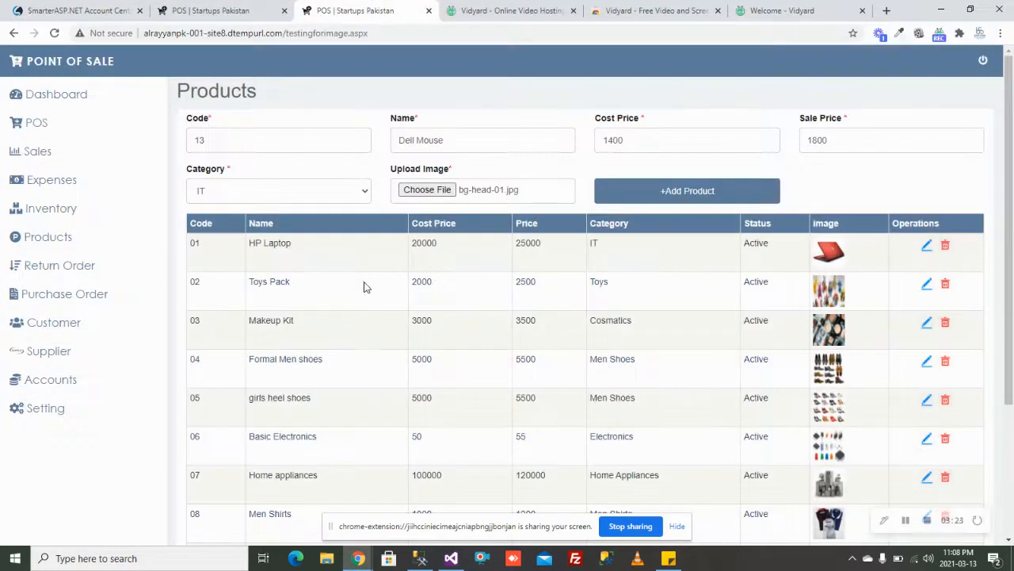
Step: Save Dell Mouse and confirm it appears in the product list at 1400/1800 under IT
click(689, 192)
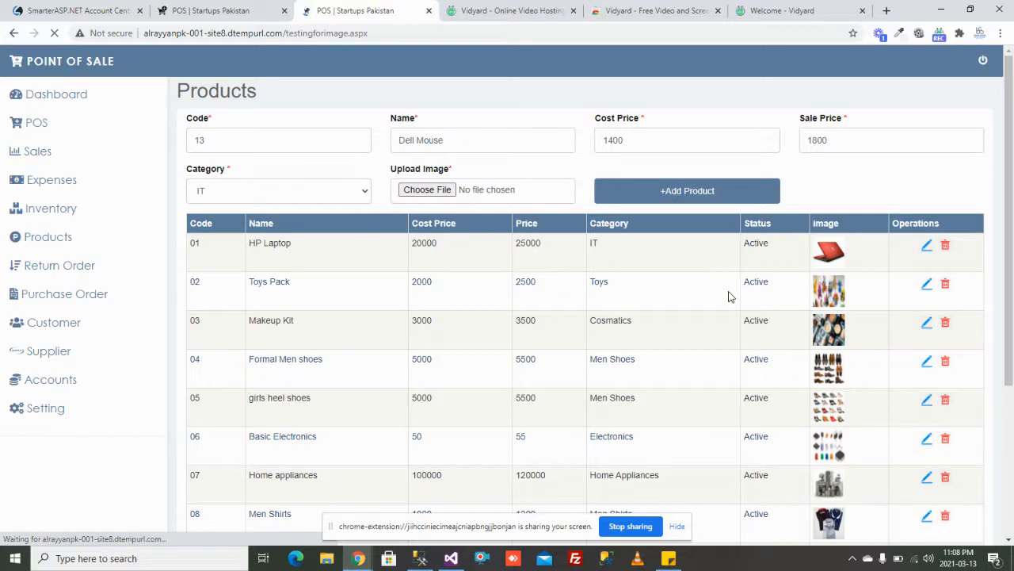
scroll(729, 297, down, 3)
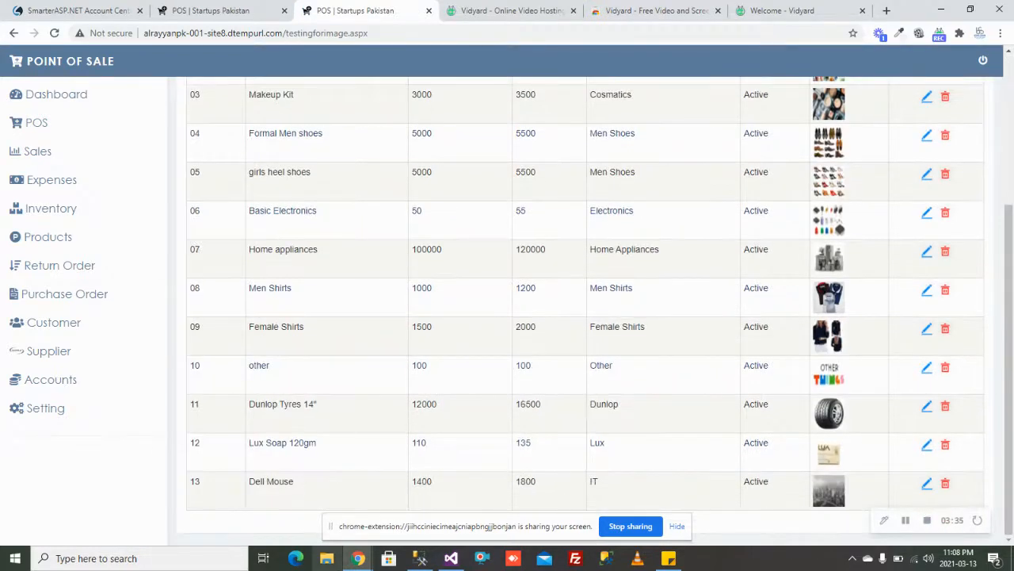
drag(237, 483, 860, 487)
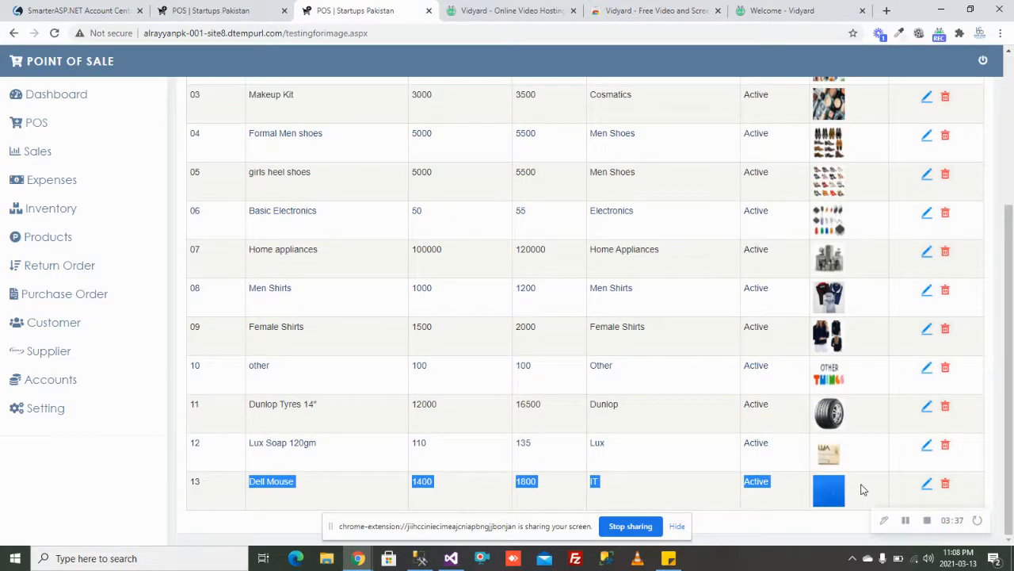
click(255, 11)
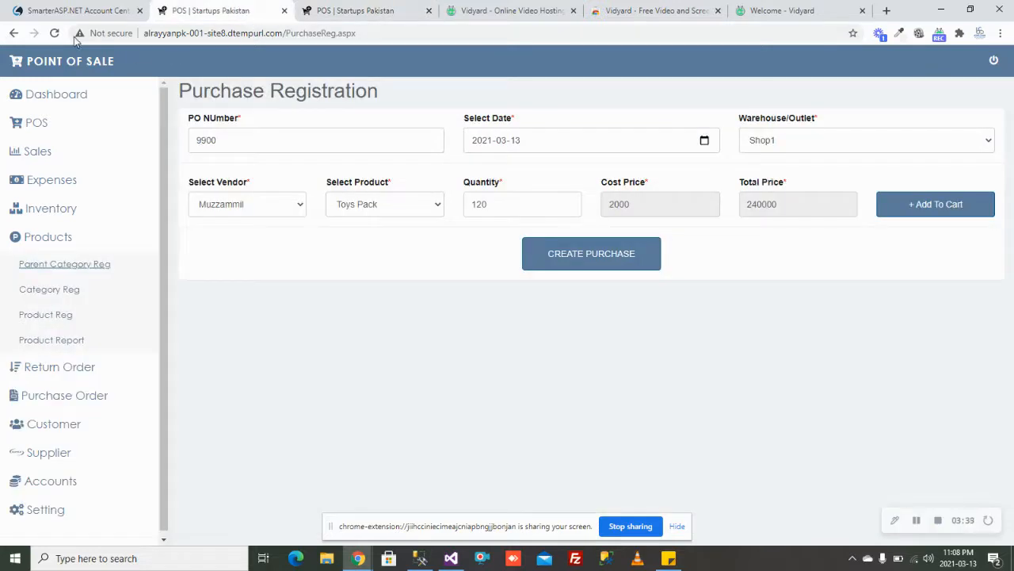
Step: Reload Purchase Registration and reopen a blank purchase form
click(54, 32)
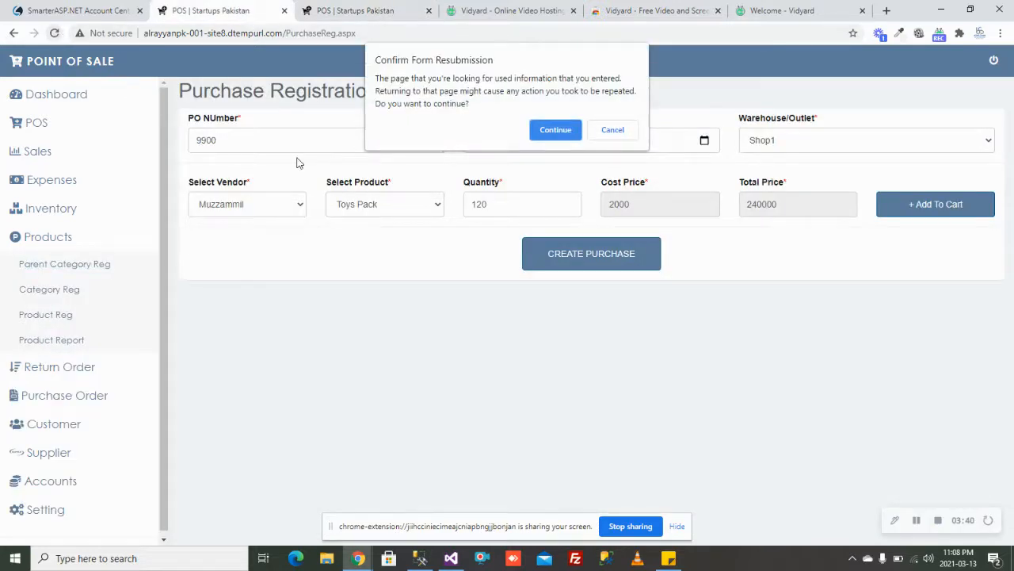
click(616, 130)
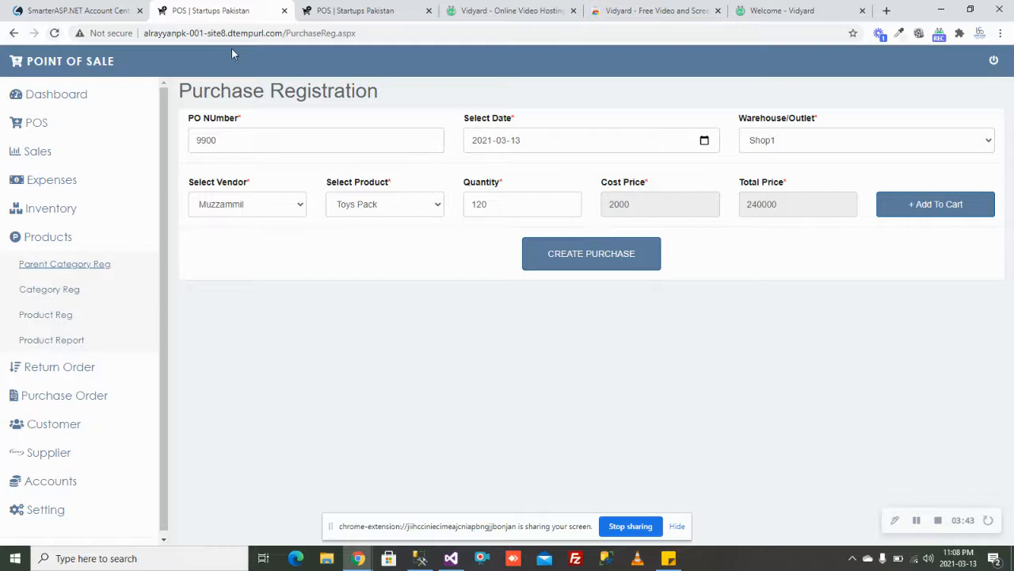
click(53, 32)
click(552, 130)
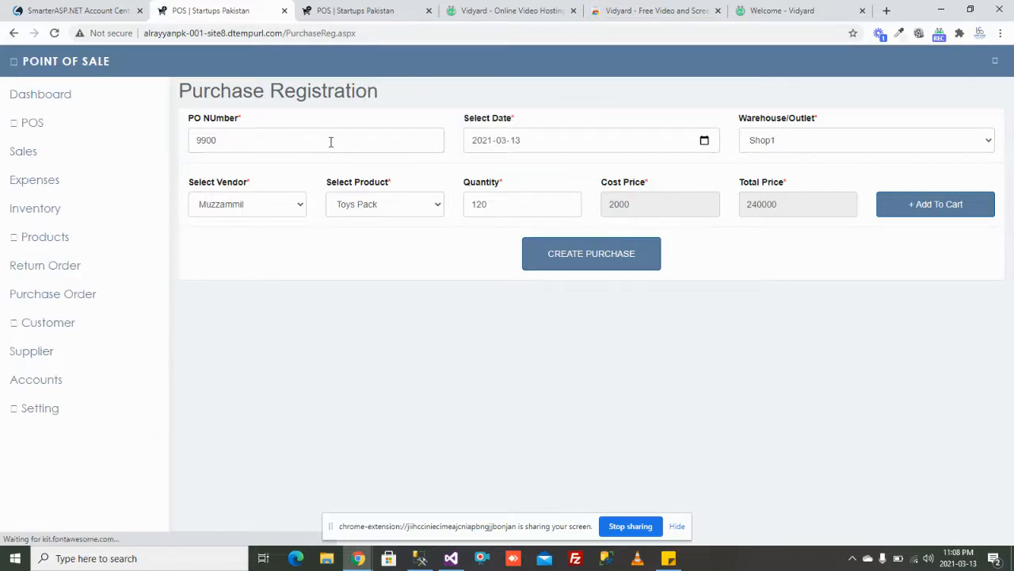
click(422, 213)
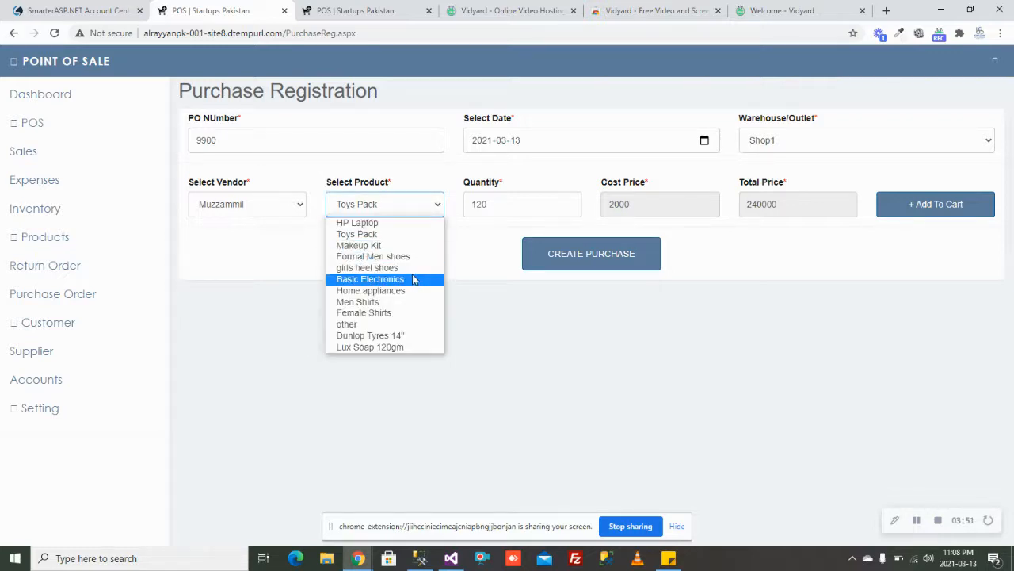
click(88, 294)
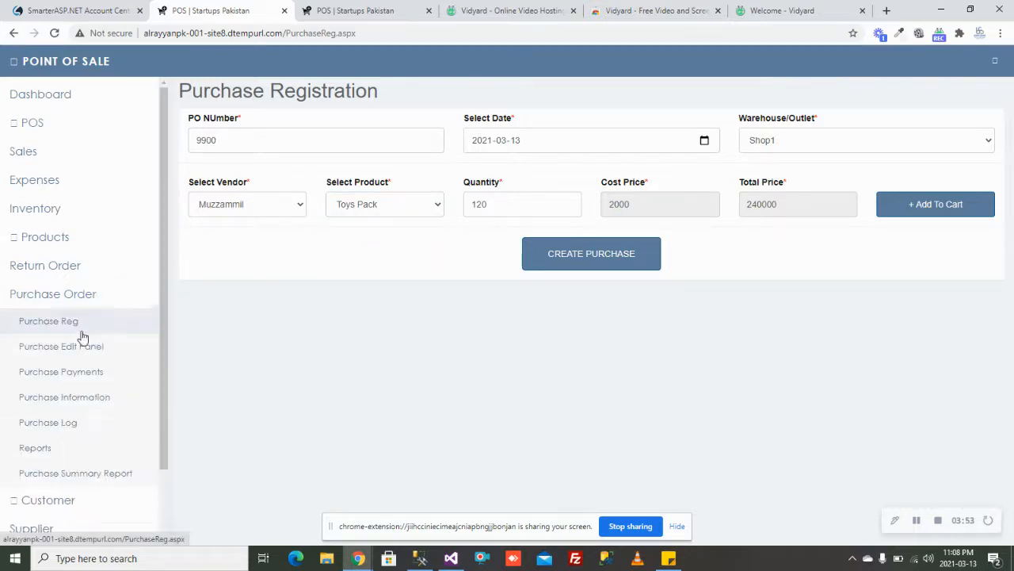
click(79, 325)
Step: Enter PO 9900 dated 2021-03-13 for outlet Shop1
click(368, 142)
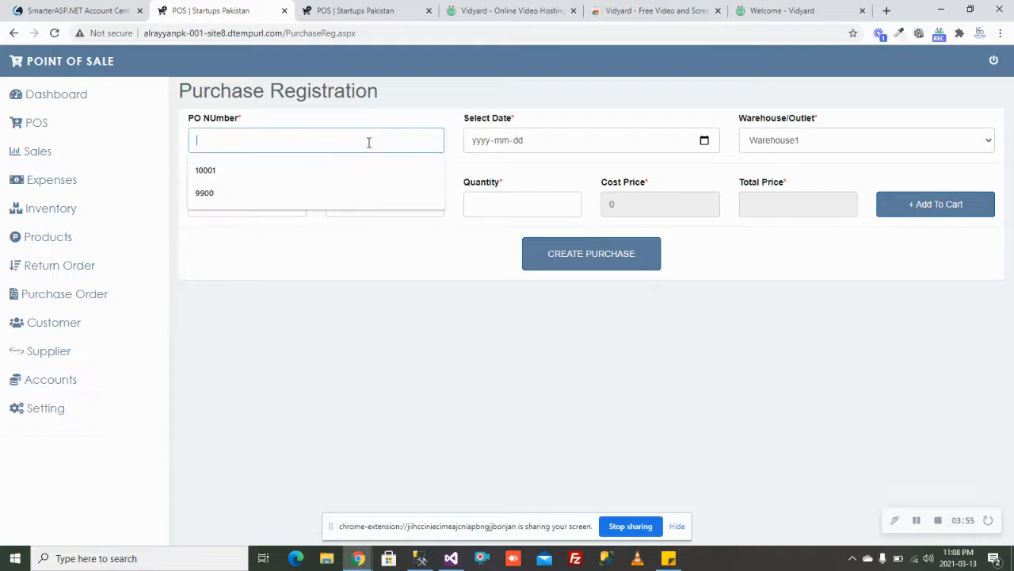
text(9900)
click(705, 140)
click(587, 224)
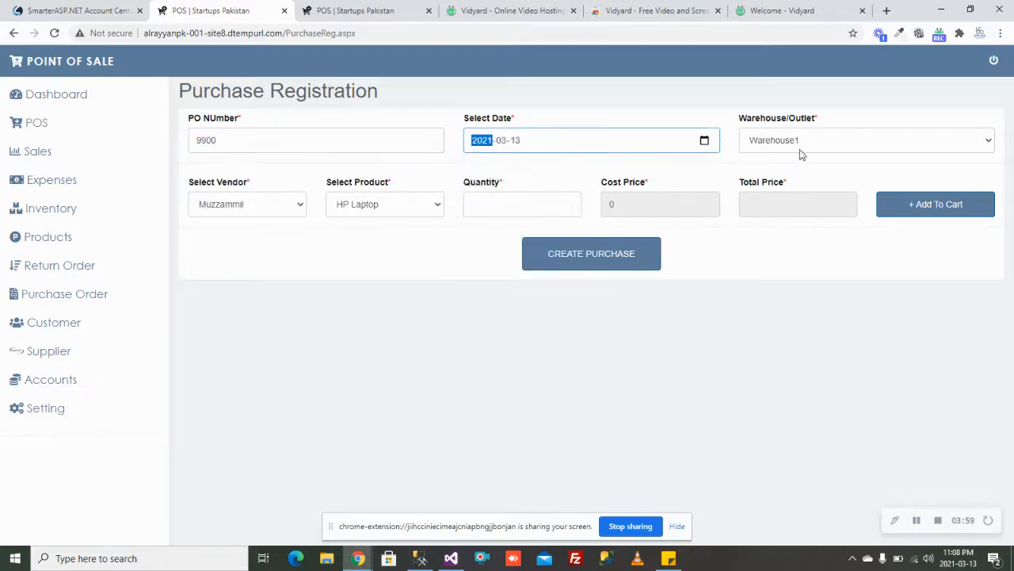
click(799, 156)
click(777, 202)
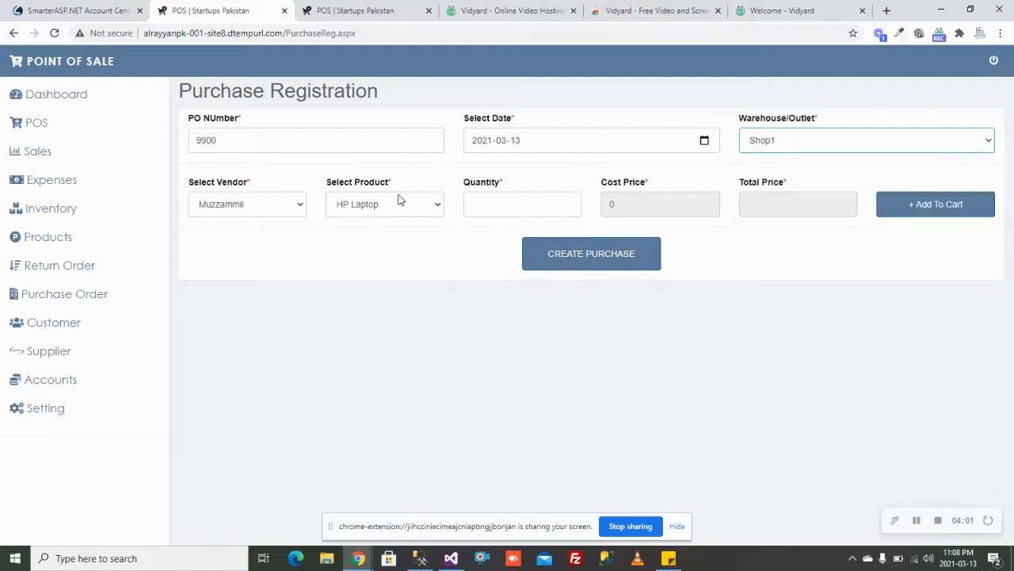
Step: Add 50 Dell Mouse to the cart and create the 70000 purchase
click(400, 200)
click(393, 360)
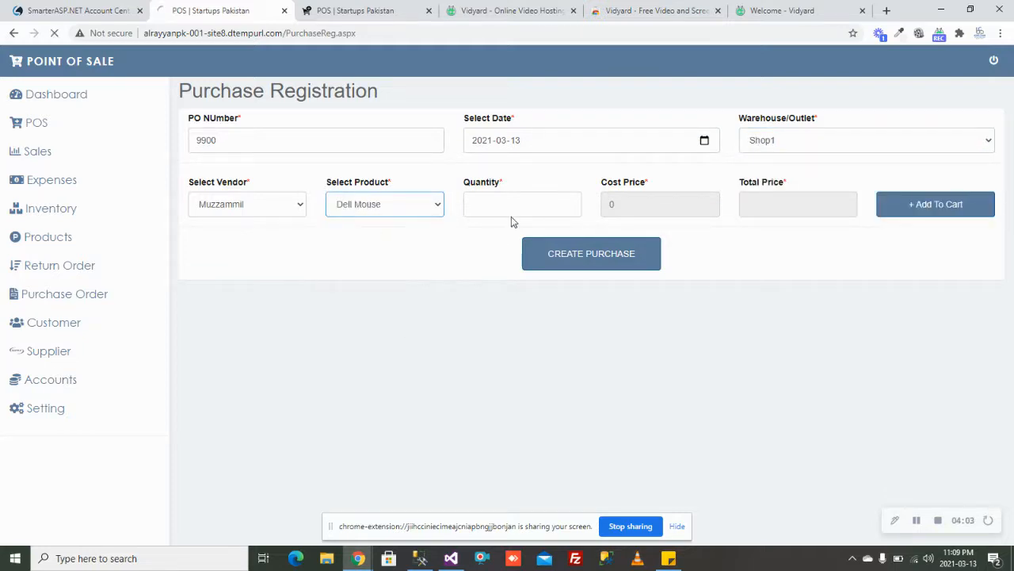
click(516, 211)
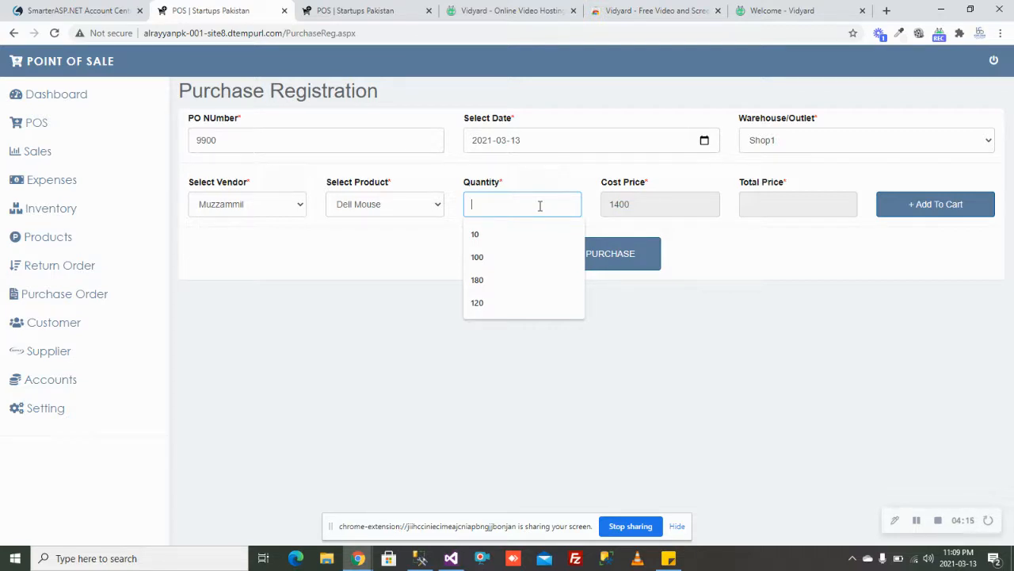
text(5)
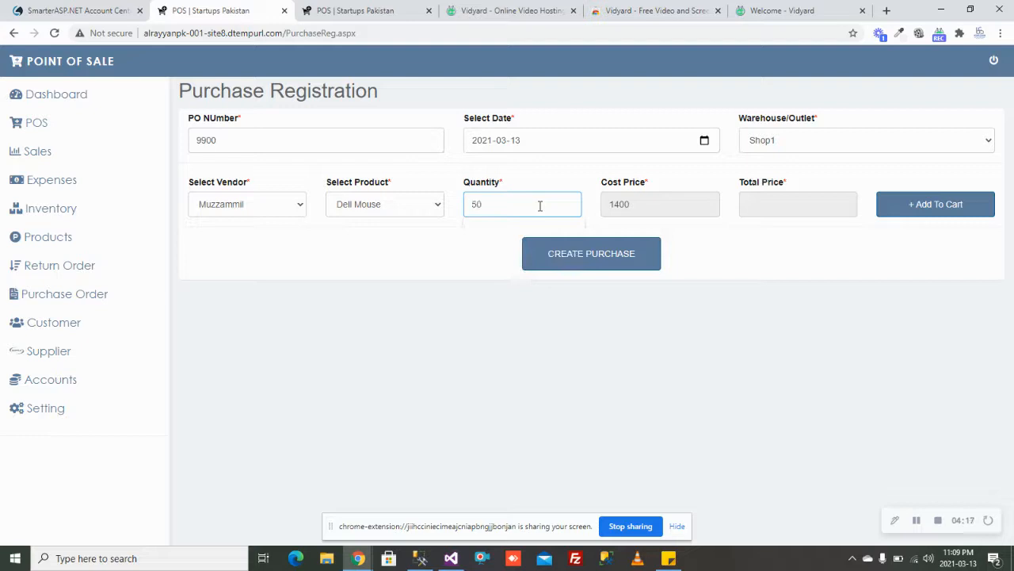
text(0)
key(Tab)
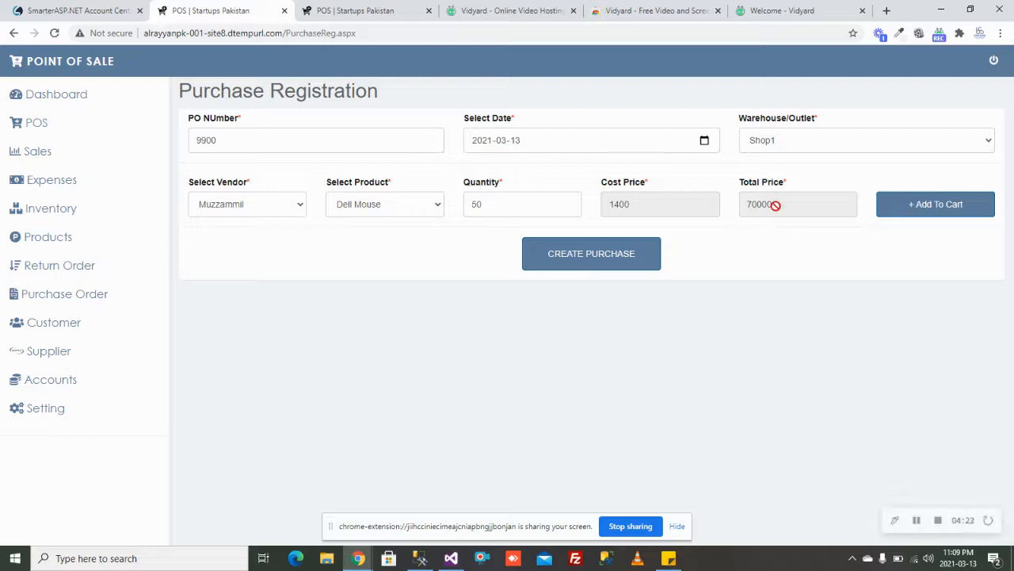
click(930, 206)
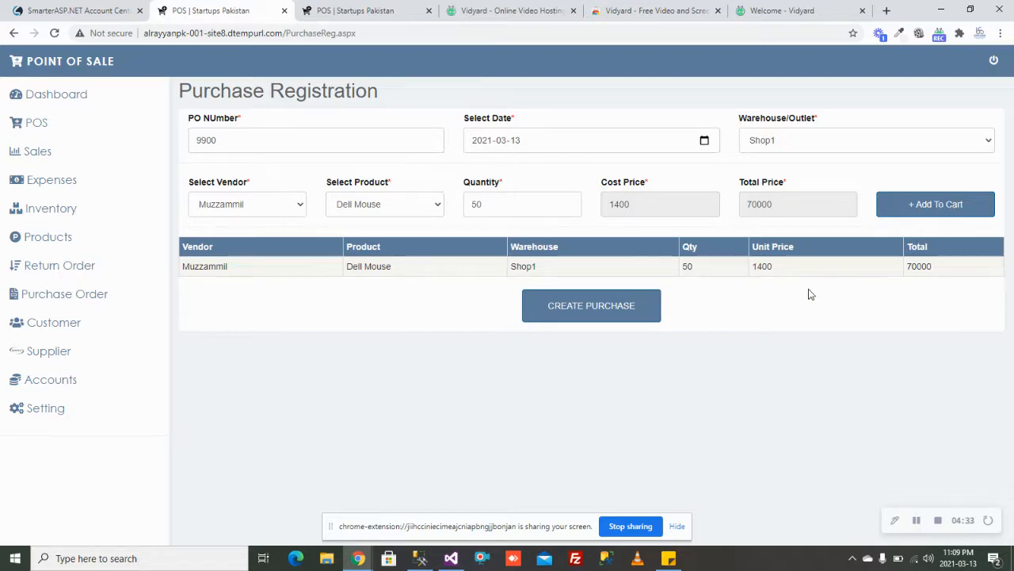
click(561, 318)
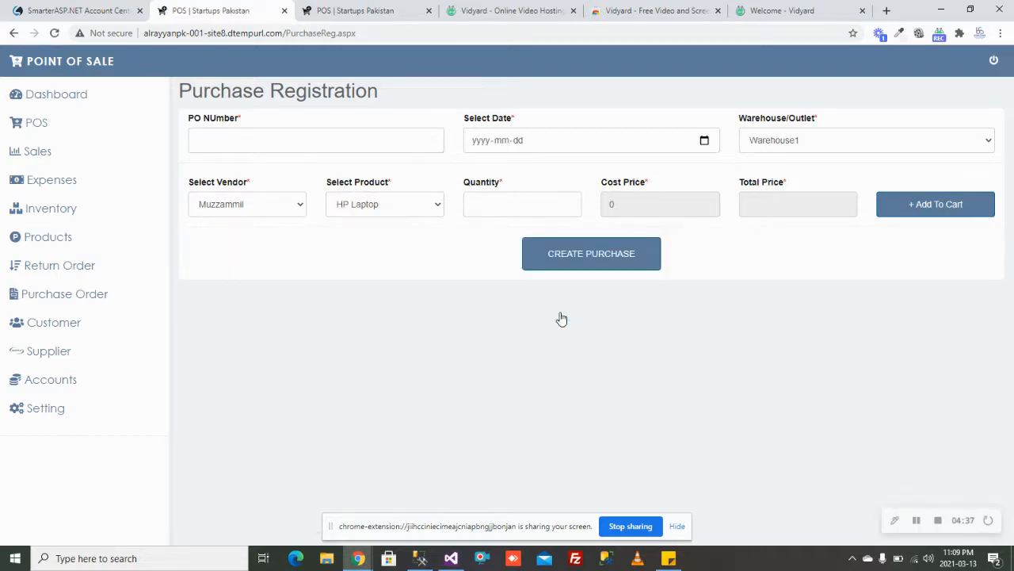
Step: Check Inventory Info, confirming Dell Mouse stock of 50 at Shop1
click(90, 221)
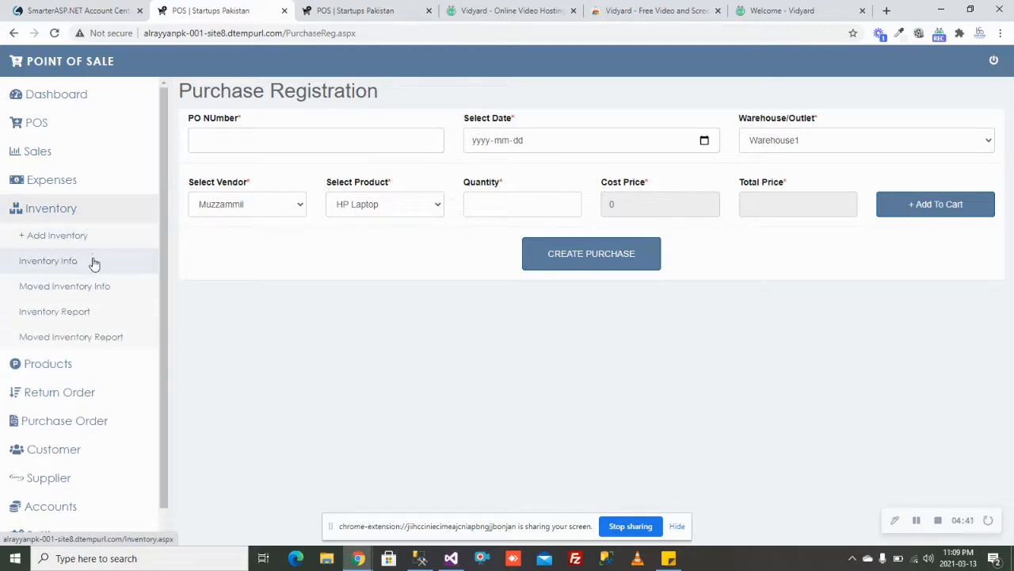
click(93, 262)
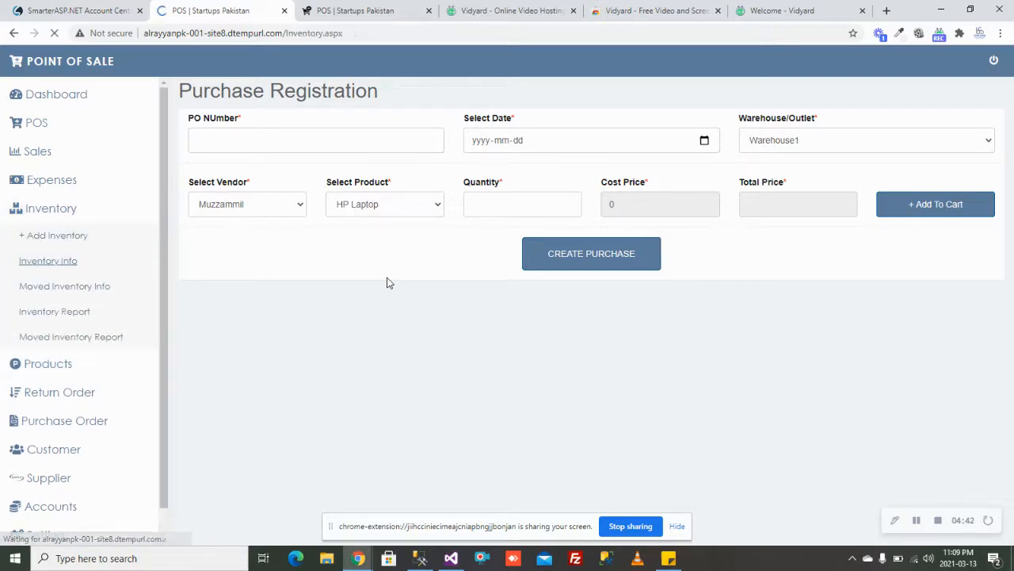
scroll(389, 283, down, 6)
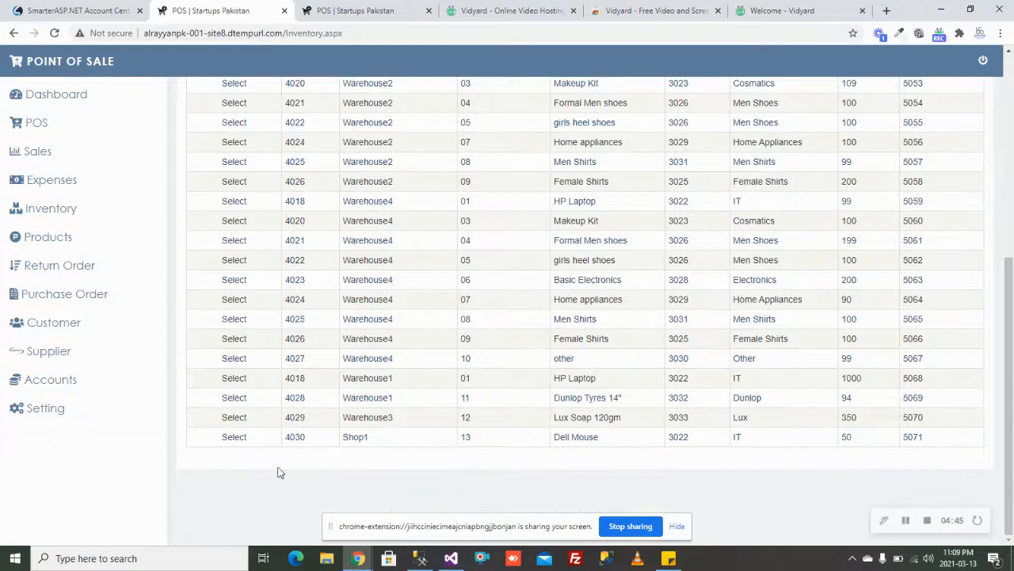
drag(262, 444, 907, 437)
click(700, 454)
scroll(620, 453, up, 5)
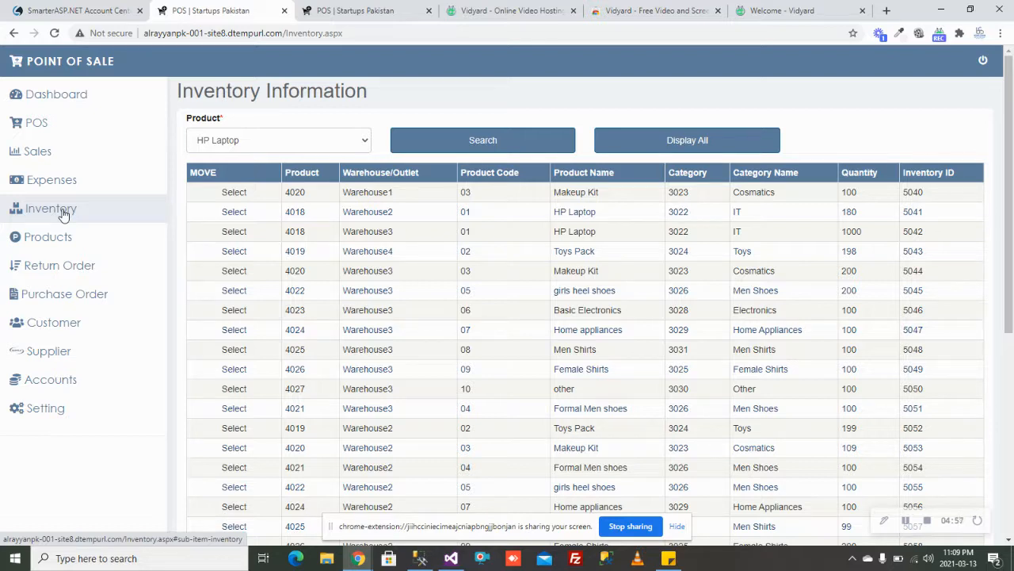
Step: Review the Add Inventory form without changes, leaving HP Laptop and Warehouse1, then open Purchase Edit Panel
click(64, 211)
click(70, 235)
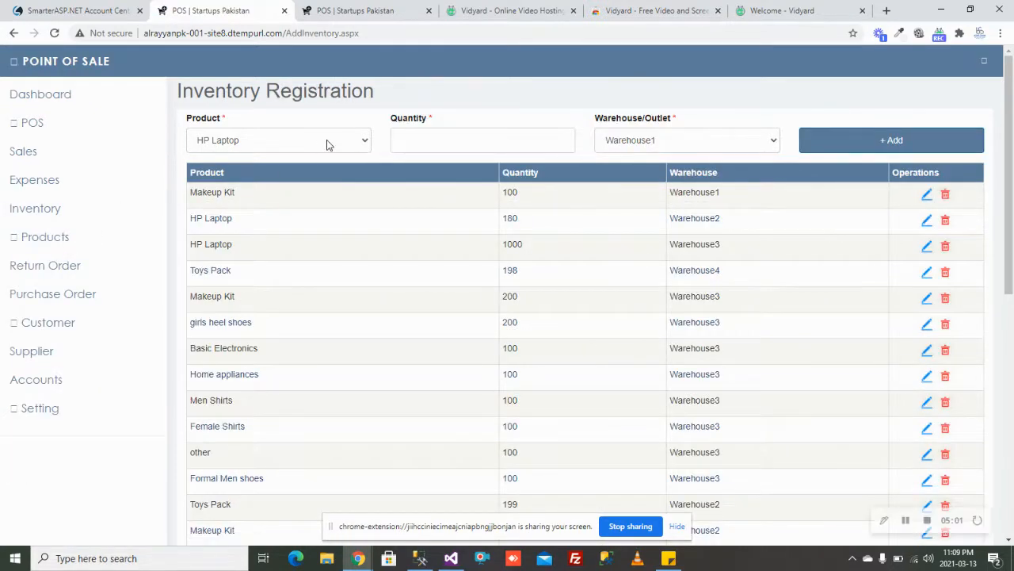
click(346, 147)
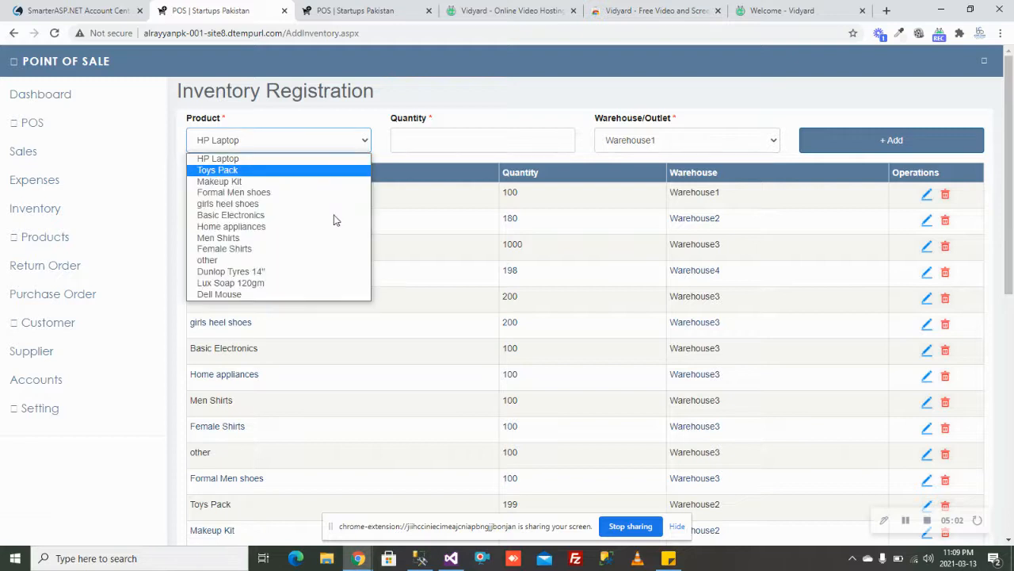
click(497, 140)
click(736, 142)
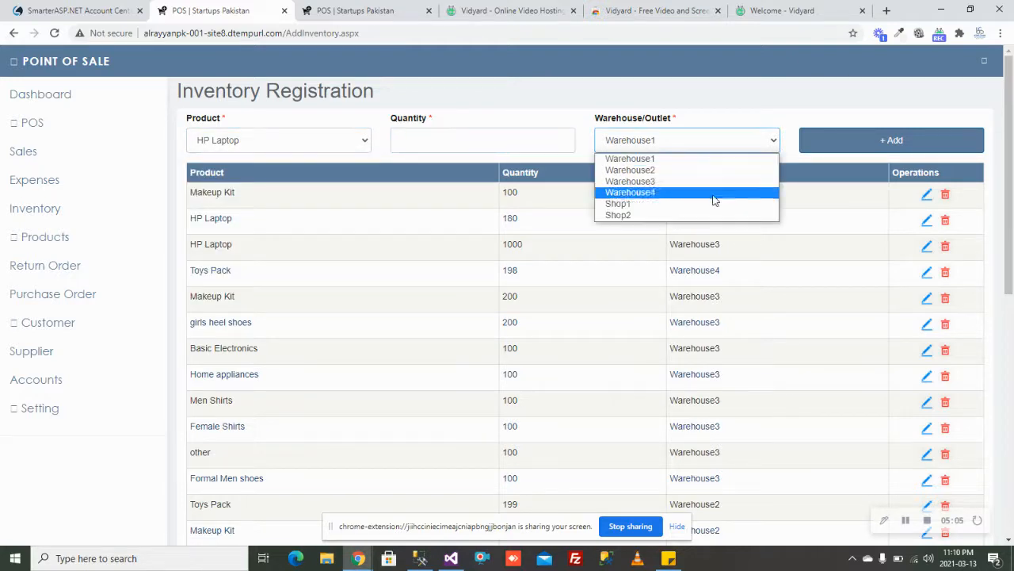
click(854, 113)
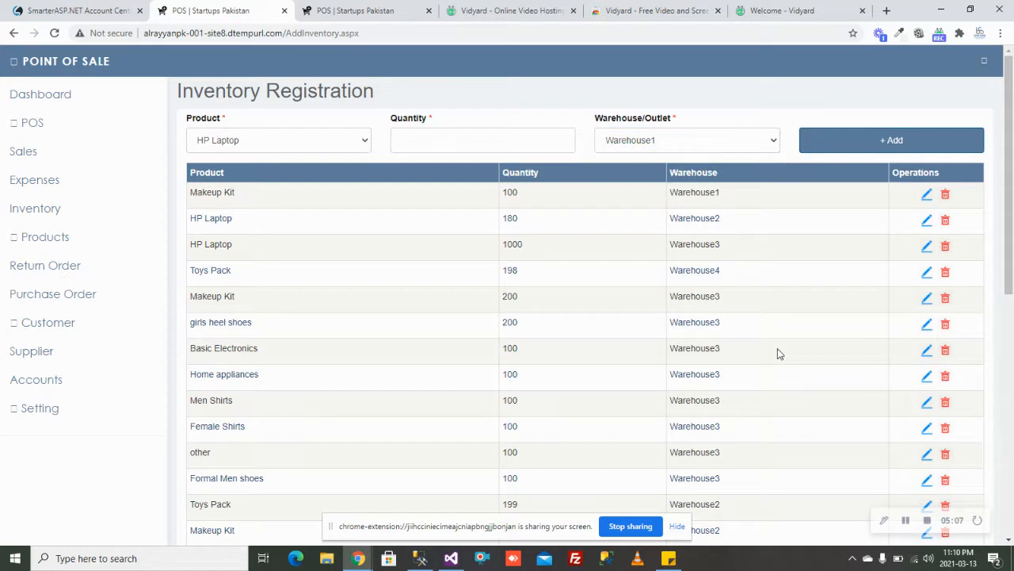
scroll(777, 348, down, 6)
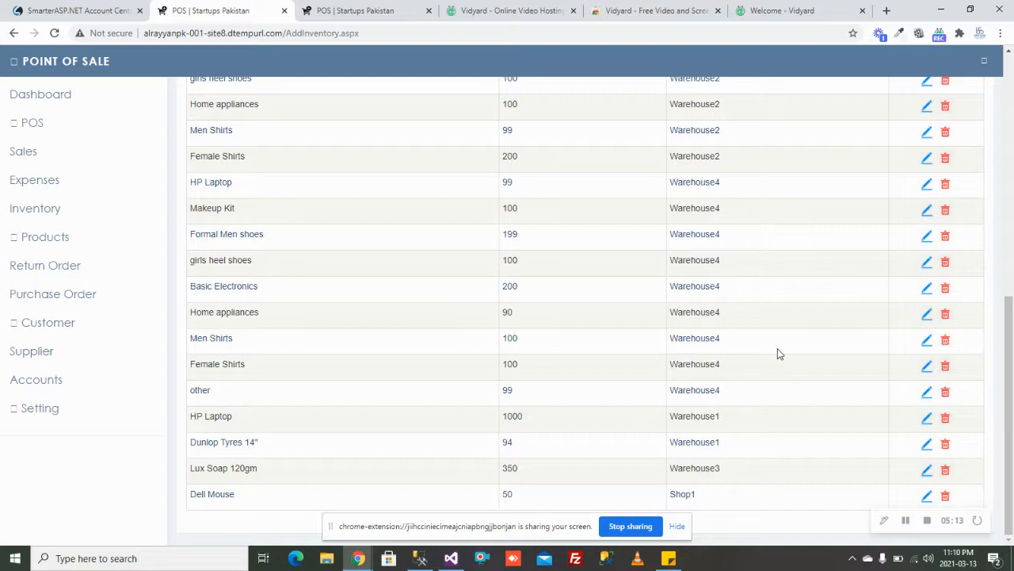
click(104, 294)
click(102, 360)
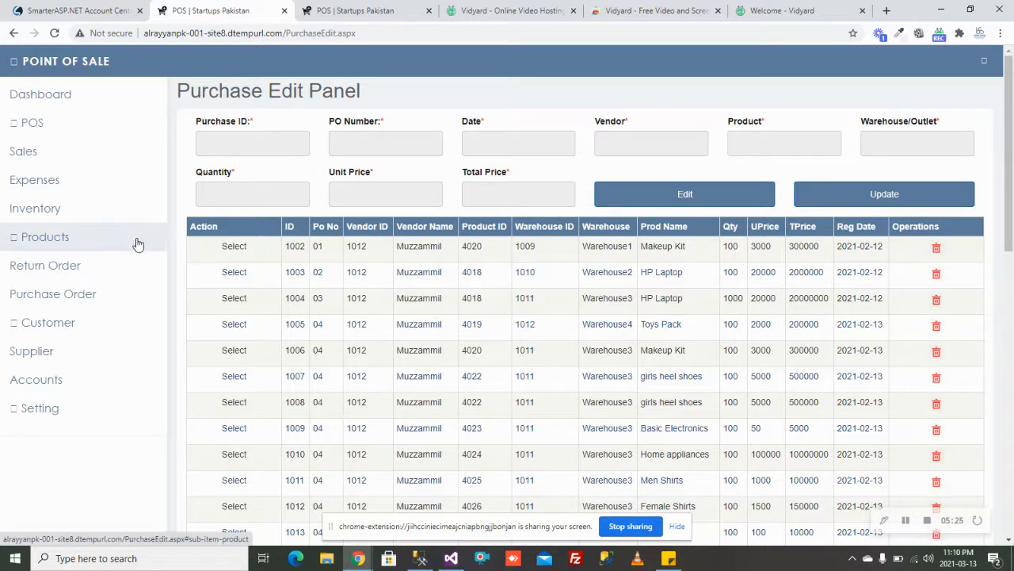
Step: On Purchase Payments, set payment date 2021-03-13 and paid amount 70000
click(113, 292)
click(86, 374)
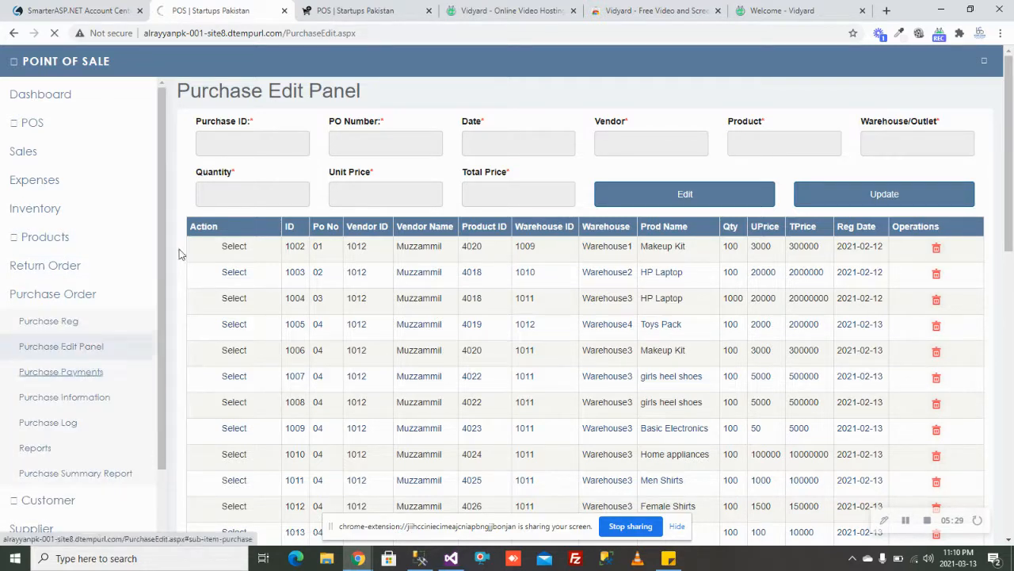
click(268, 145)
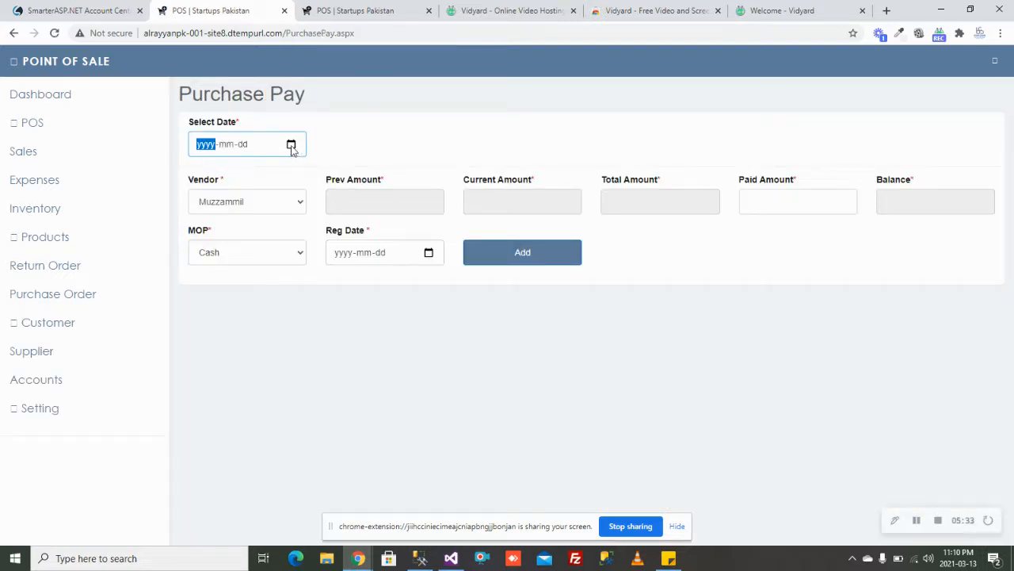
click(291, 145)
click(309, 228)
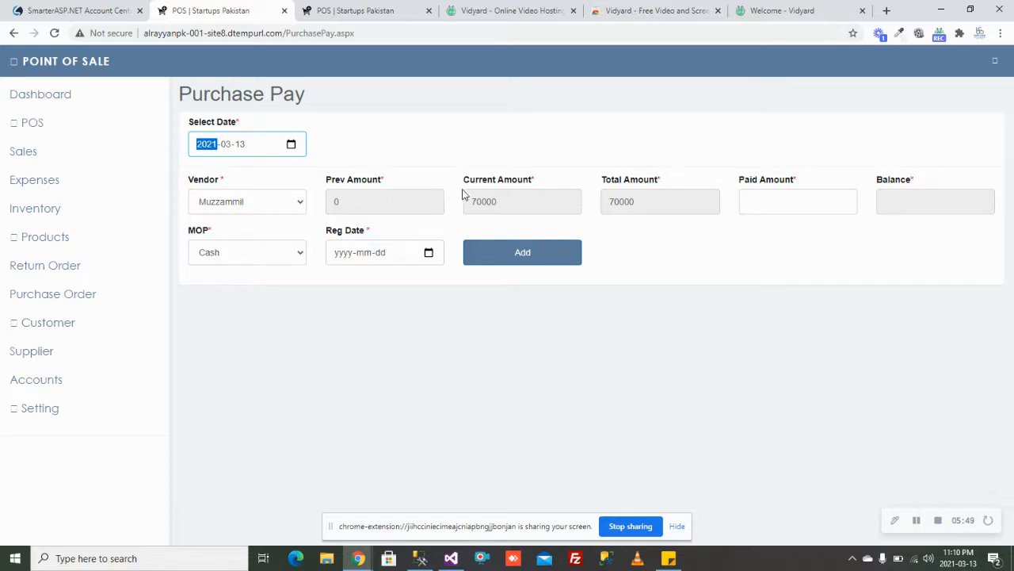
click(767, 206)
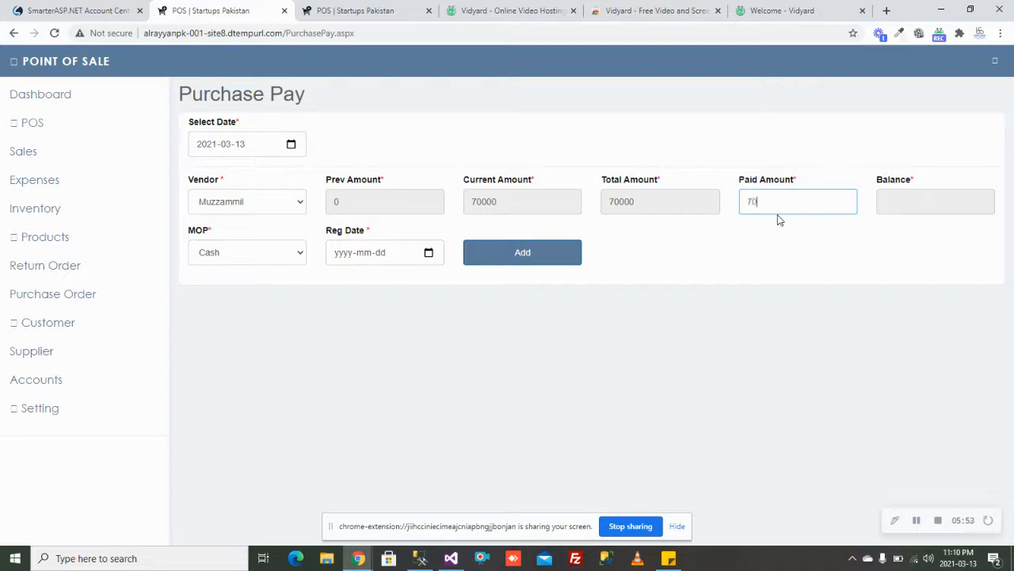
key(Tab)
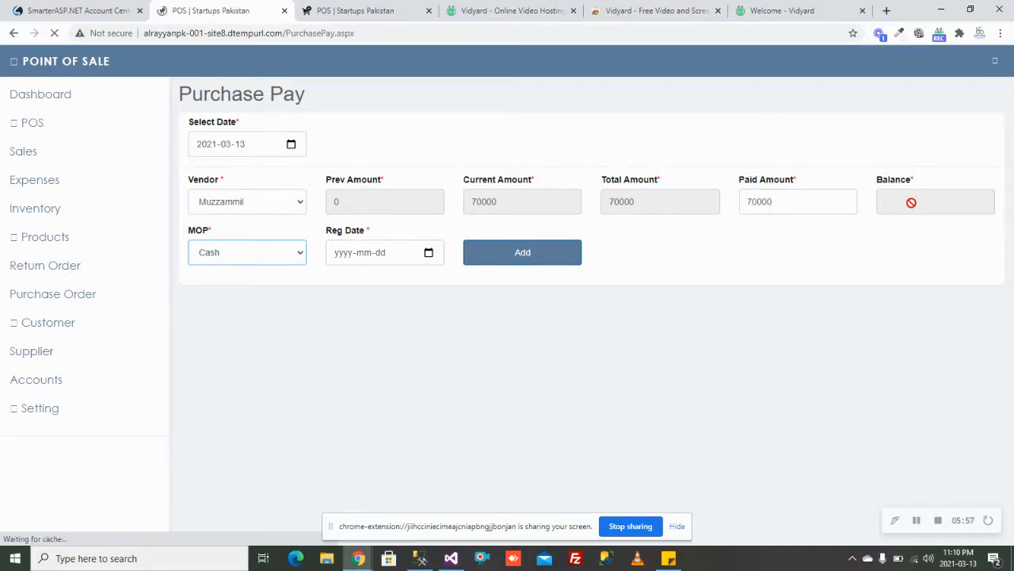
Step: Keep Cash as payment method, set registration date 2021-03-13, and add the payment
click(256, 260)
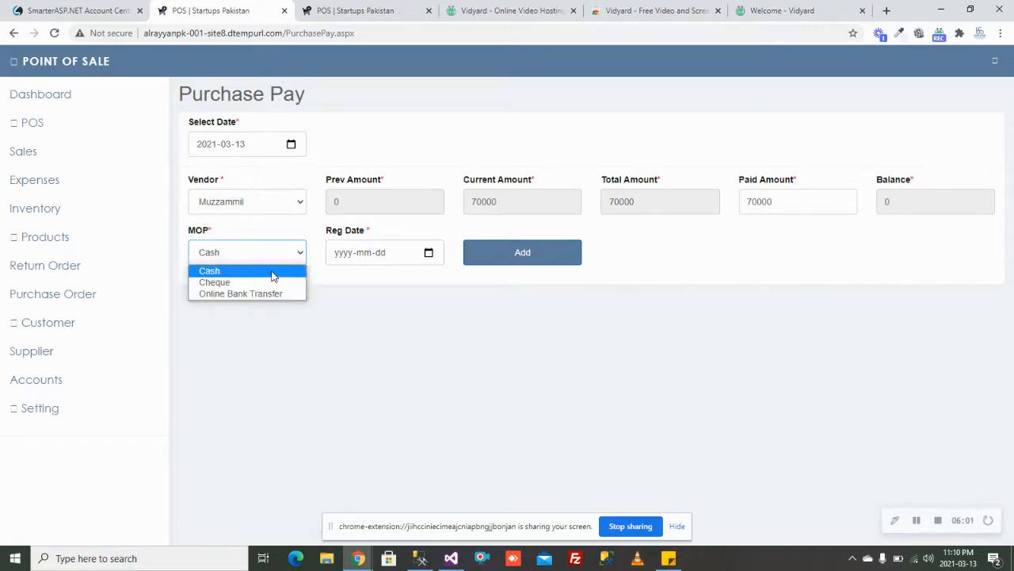
click(273, 271)
click(428, 253)
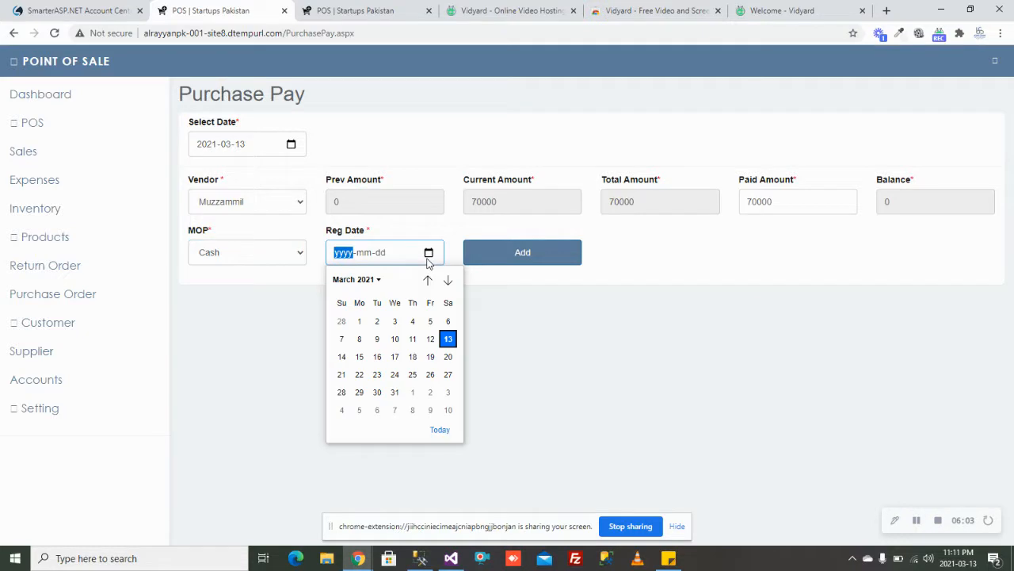
click(450, 342)
click(531, 268)
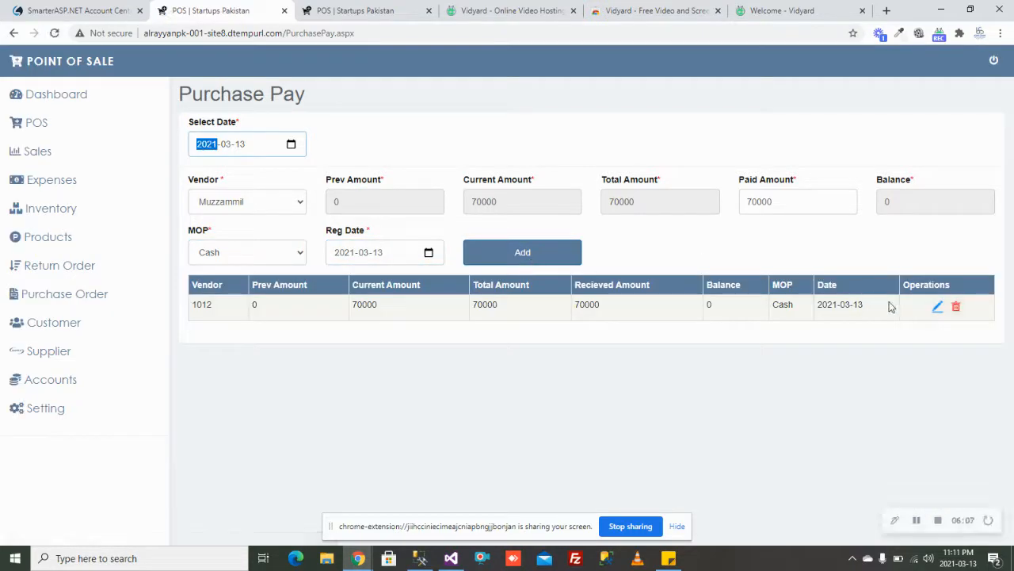
Step: Browse the Purchase Information list under Purchase Order
click(91, 294)
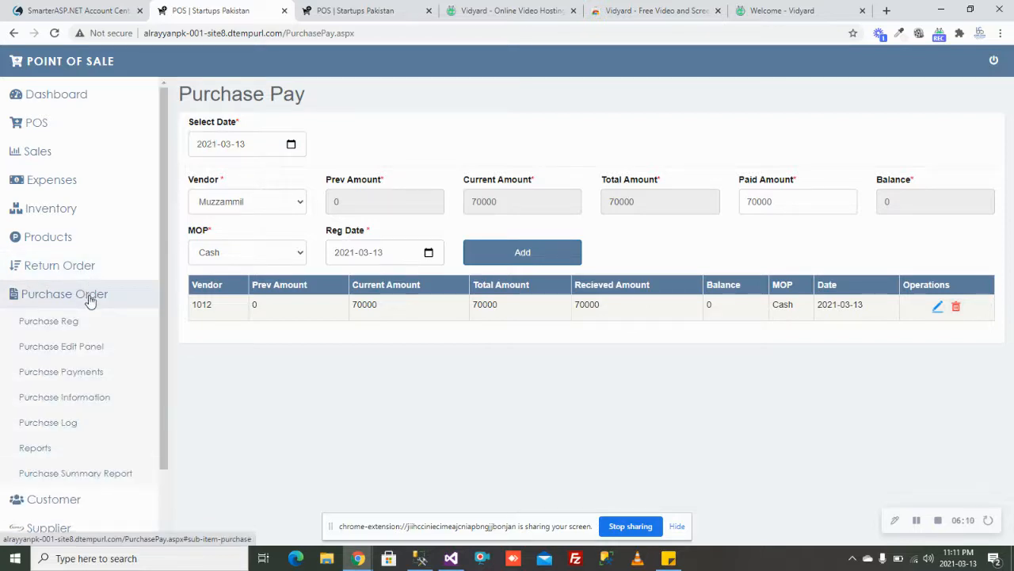
click(90, 398)
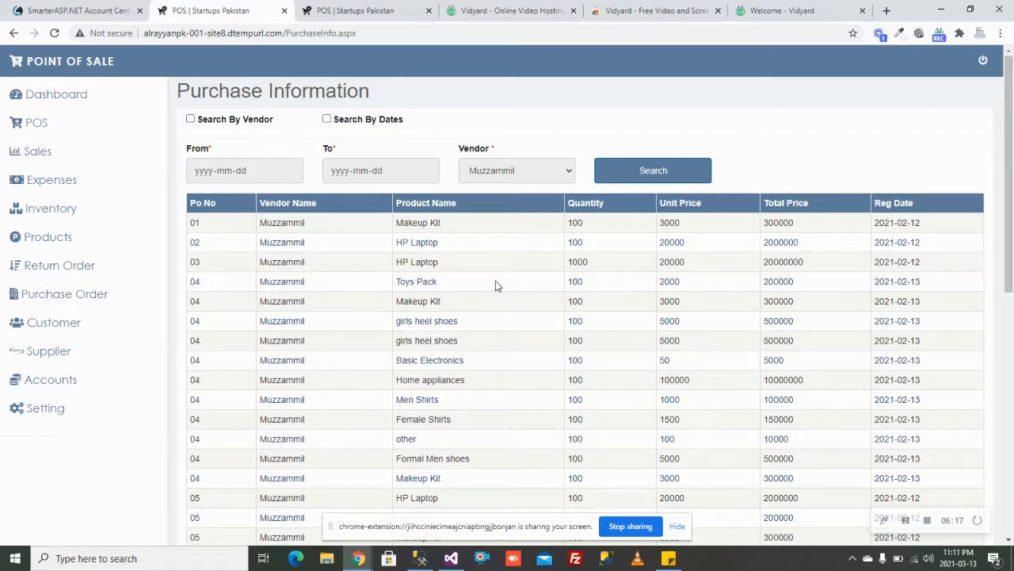
scroll(495, 281, down, 10)
scroll(495, 280, up, 10)
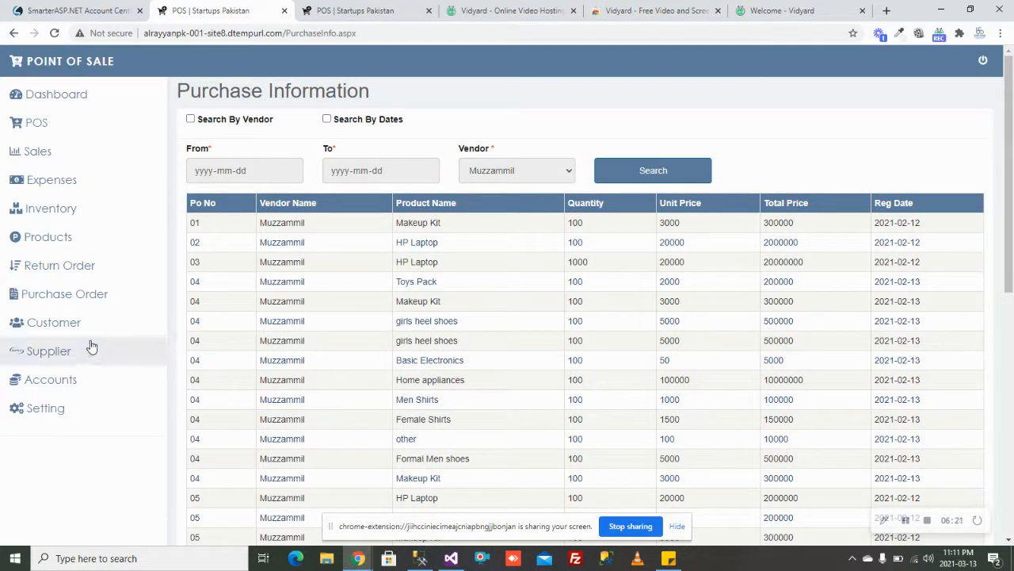
Step: Open the Purchase Log, which reports no records available
click(78, 309)
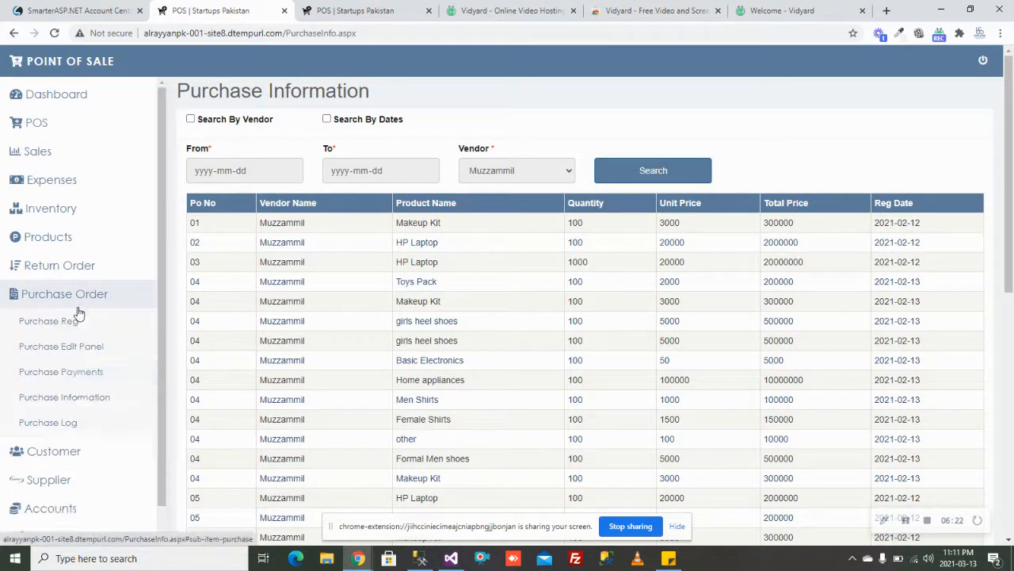
click(74, 428)
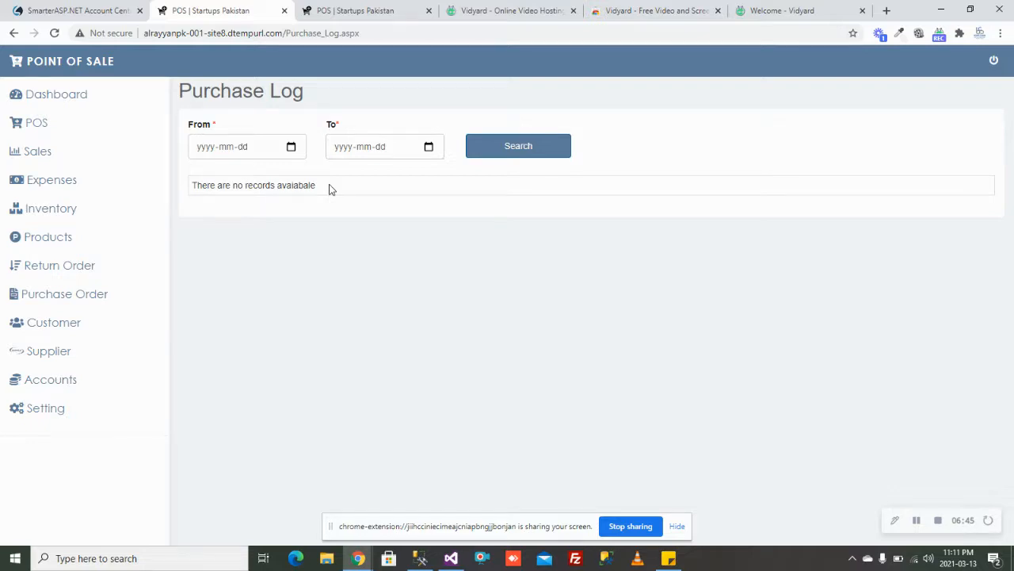
click(71, 298)
Step: Generate the purchase report filtered by dates from 2021-03-13 to 2021-03-13
click(67, 457)
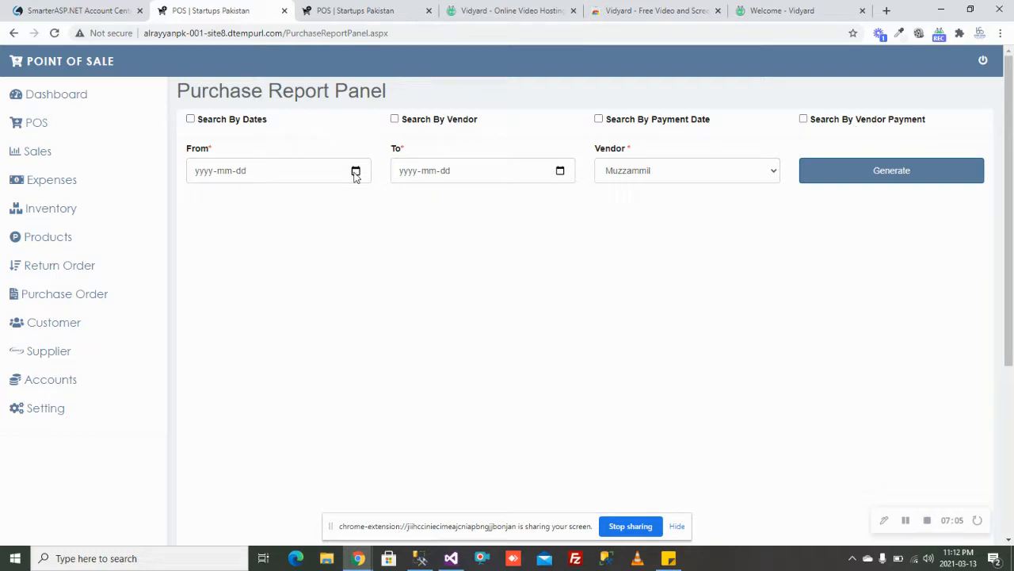
click(190, 119)
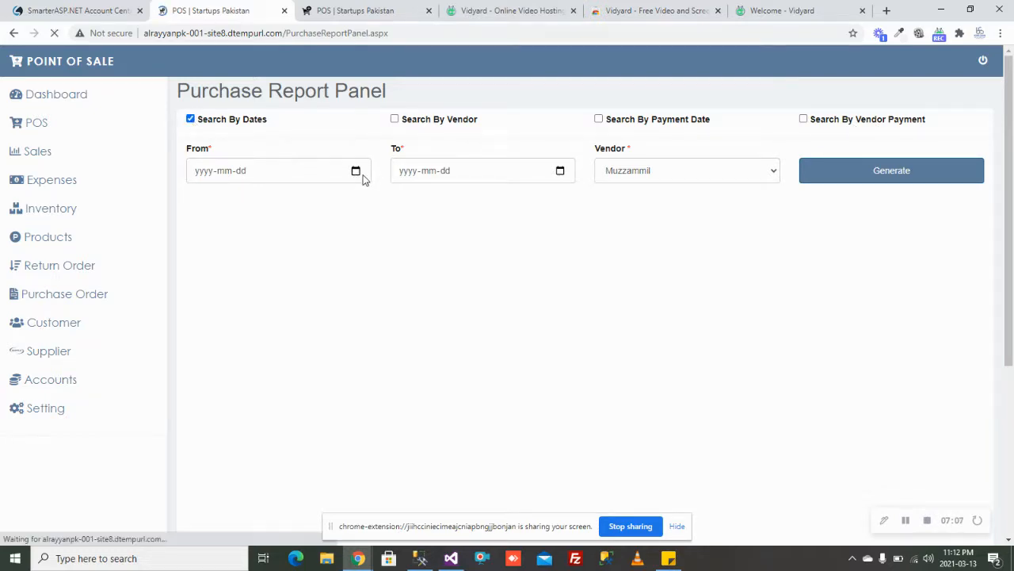
click(356, 173)
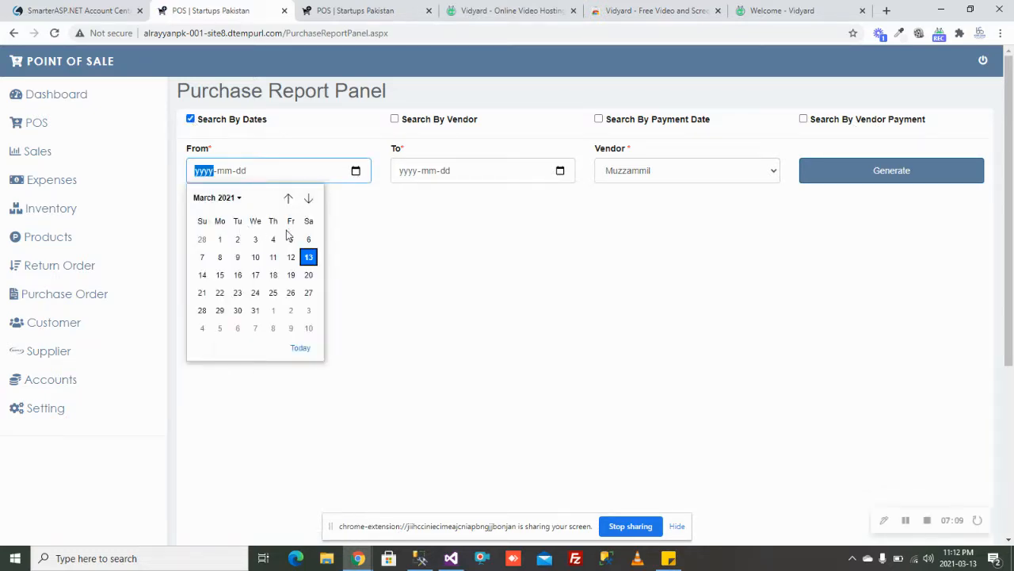
click(220, 241)
click(356, 173)
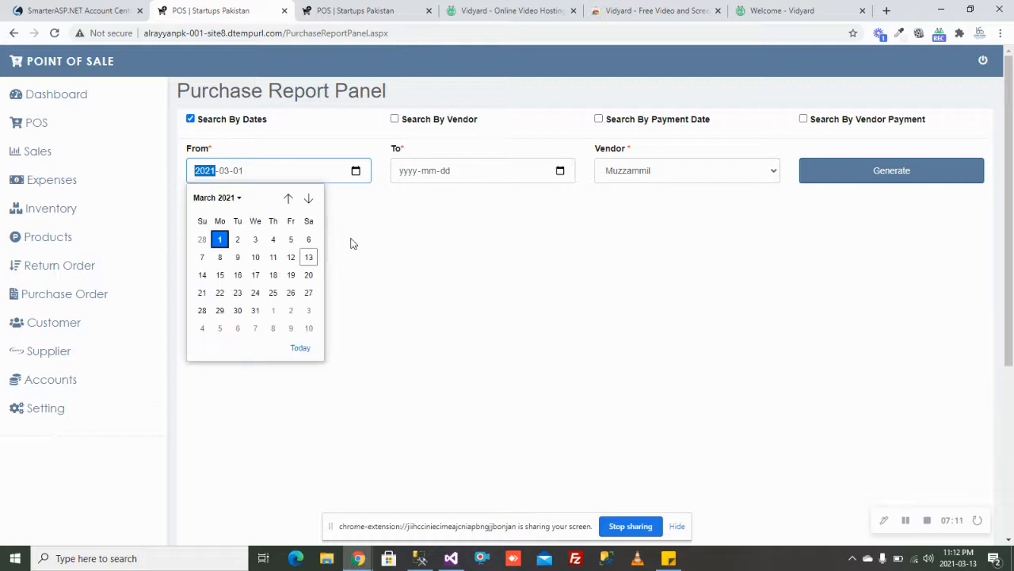
click(309, 258)
click(561, 172)
click(514, 258)
click(867, 172)
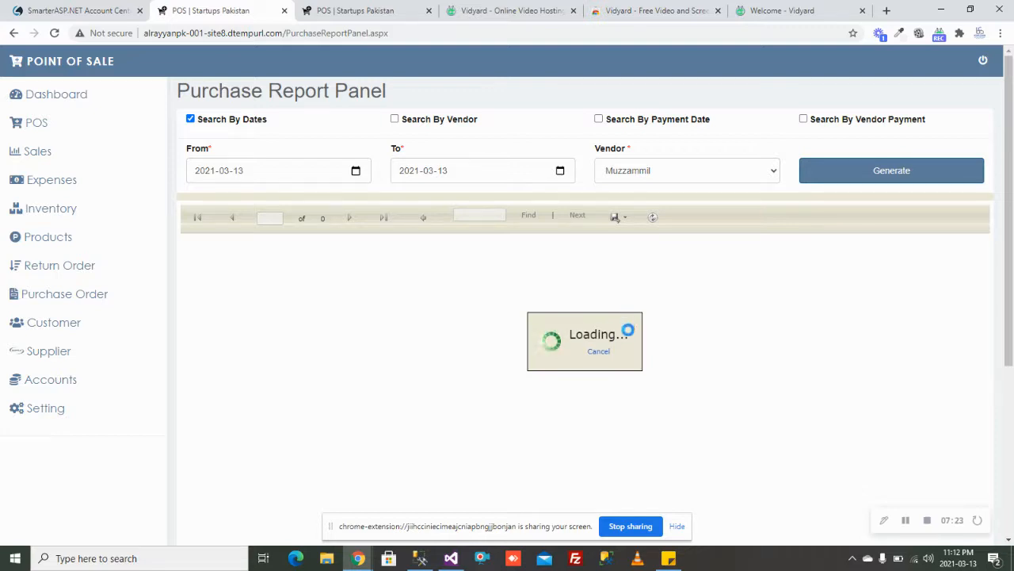
Step: Export the 50 Dell Mouse, Rs 70,000 report as PurchaseRep.pdf and review it
scroll(598, 410, down, 1)
scroll(597, 409, down, 1)
scroll(597, 410, up, 2)
scroll(597, 410, down, 2)
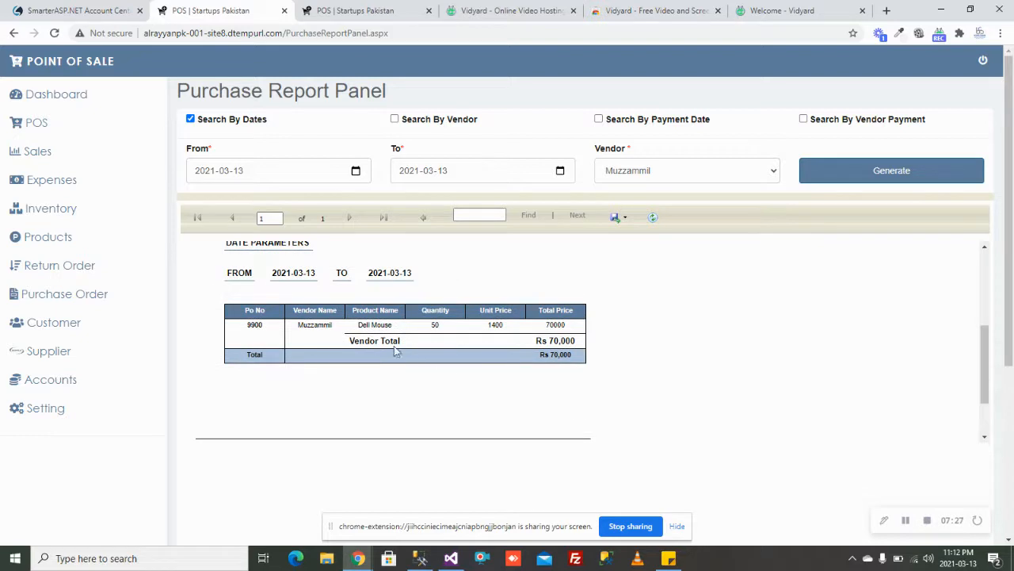
click(615, 216)
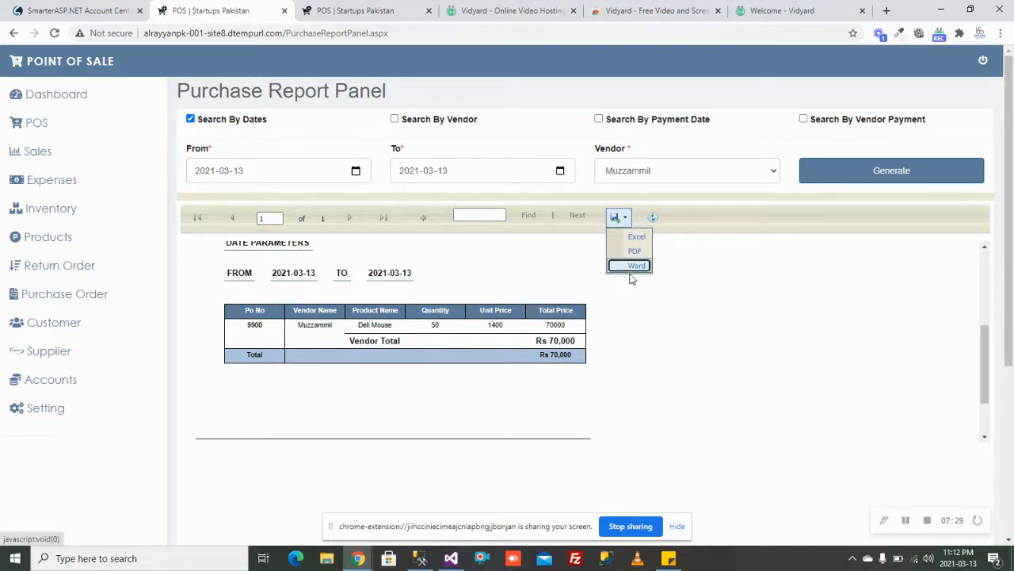
click(626, 249)
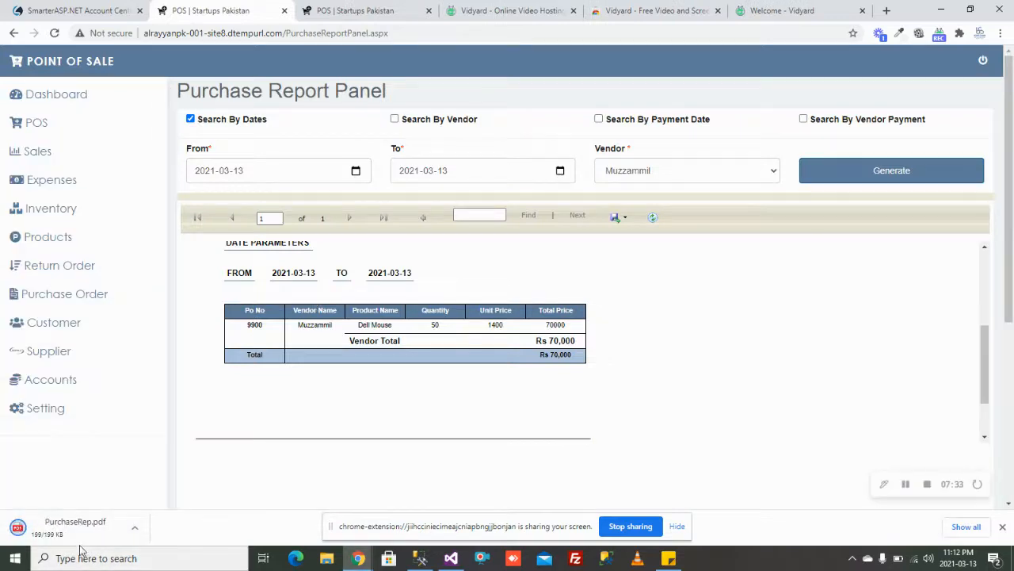
click(72, 530)
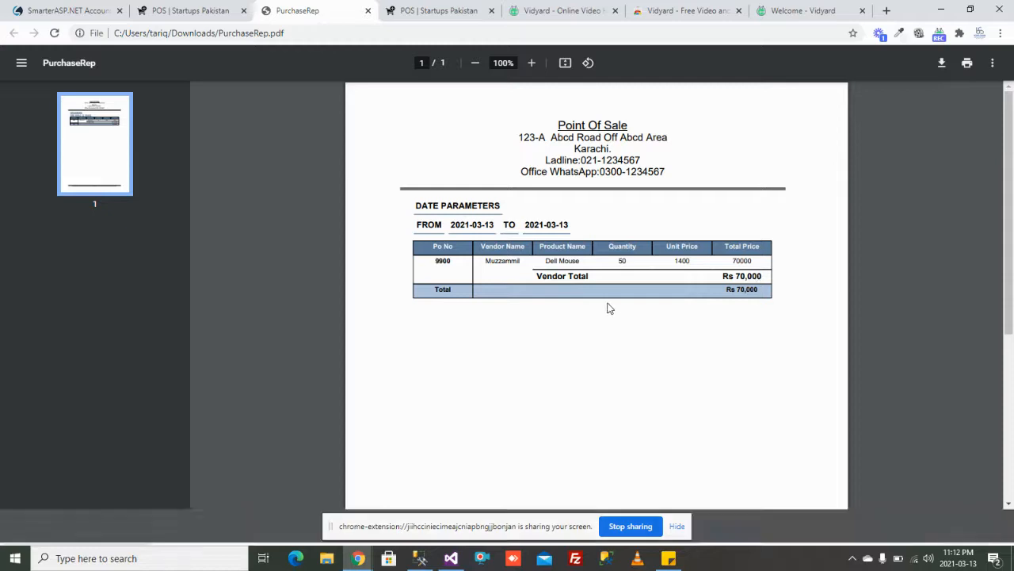
click(367, 10)
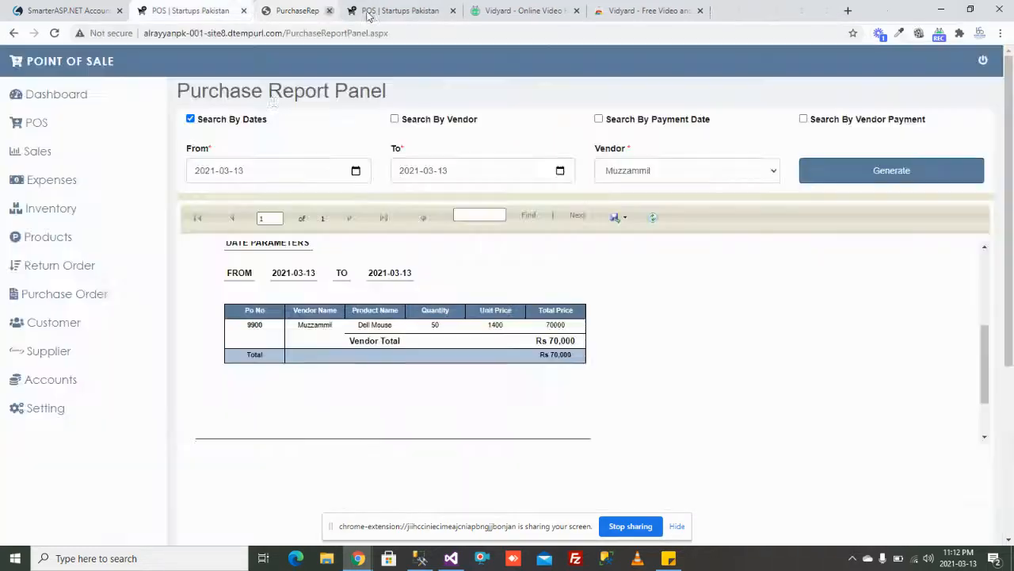
Step: Switch the report from date filtering to vendor payment and generate it
click(191, 120)
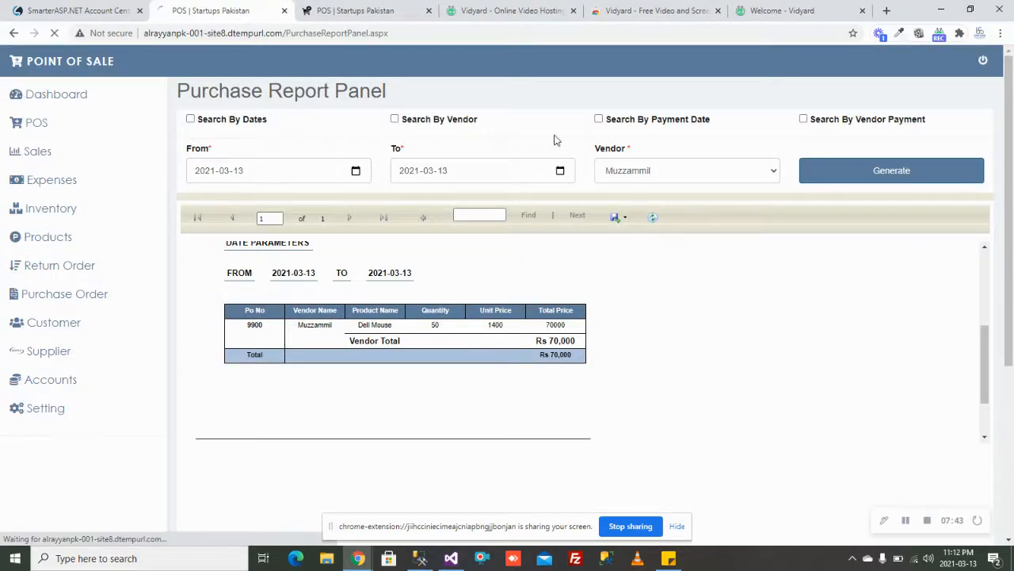
click(804, 119)
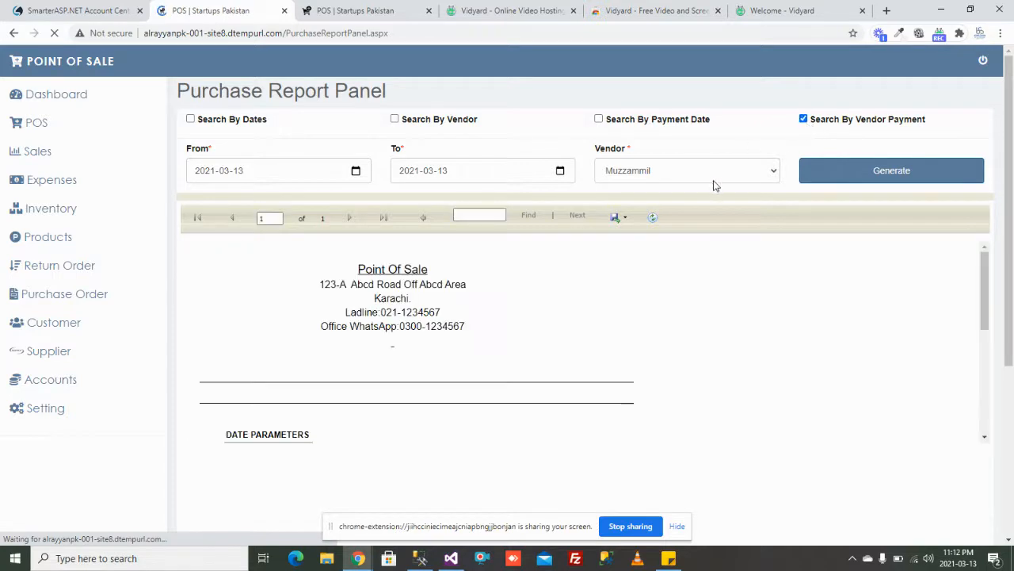
click(851, 176)
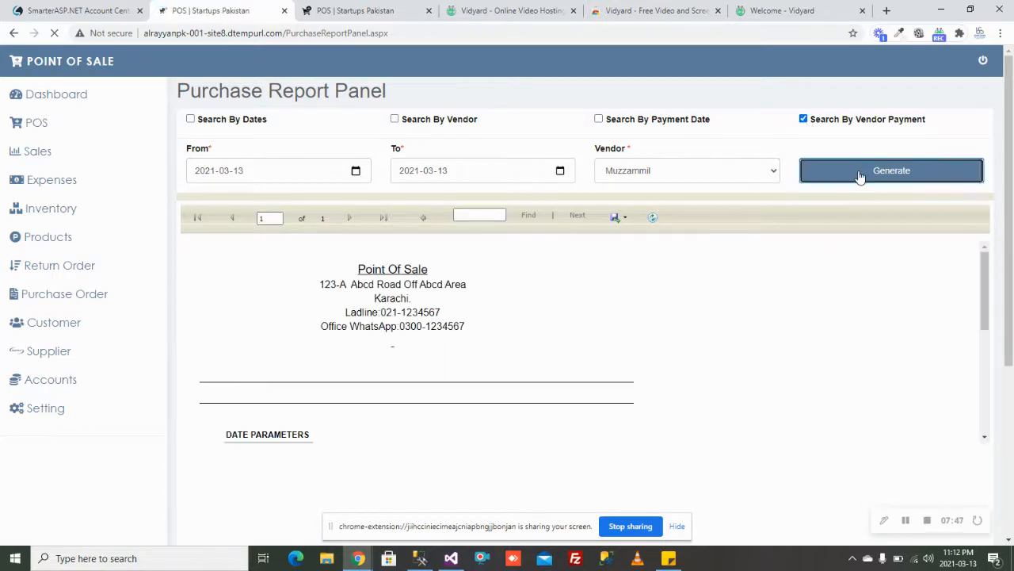
click(862, 174)
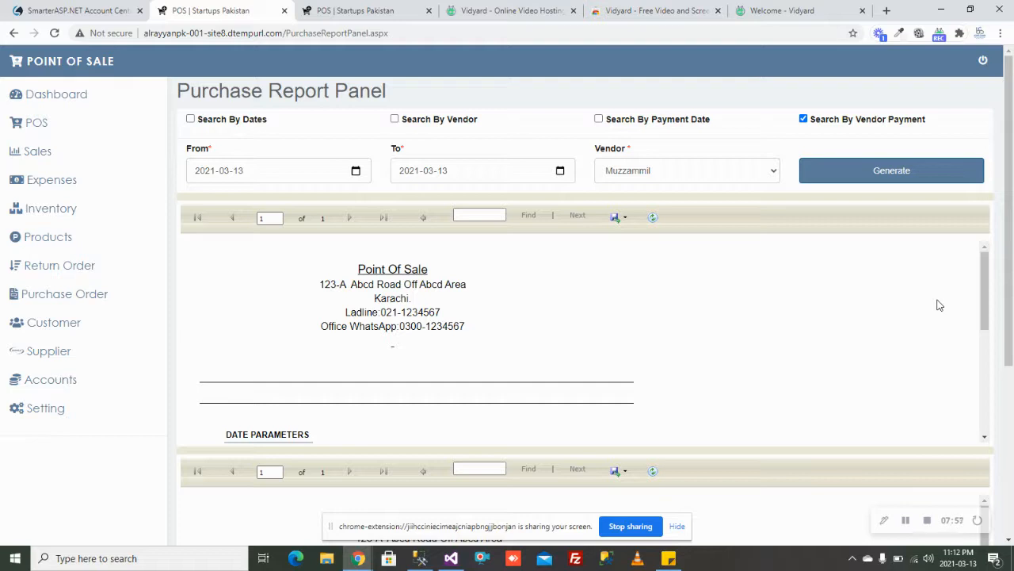
scroll(586, 351, down, 2)
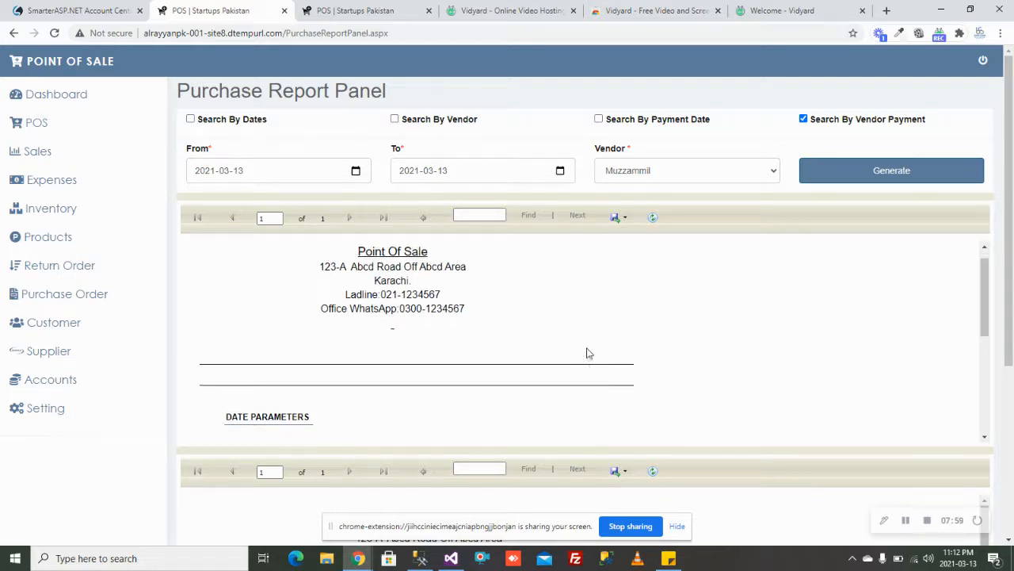
scroll(623, 489, down, 3)
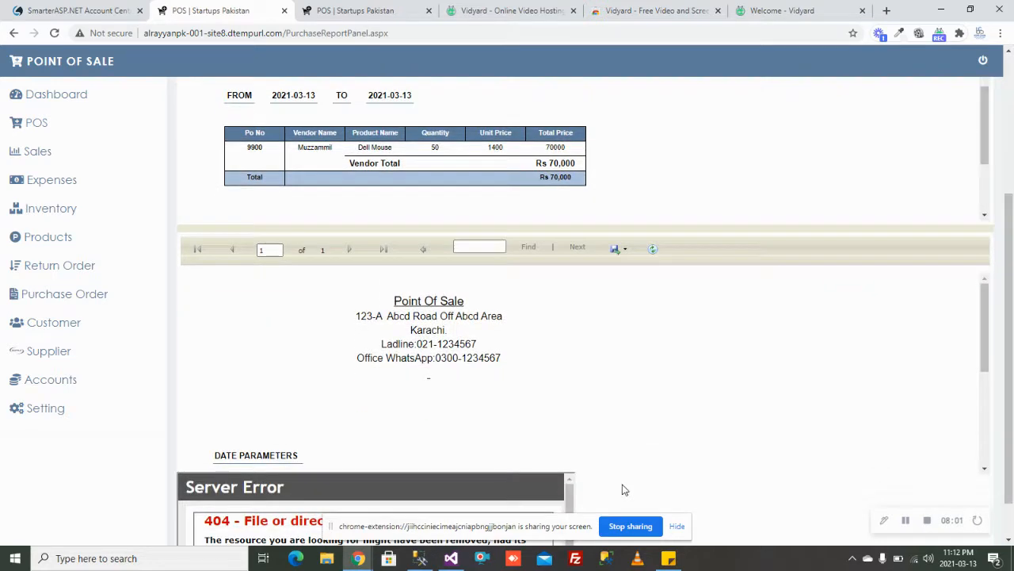
Step: Export it as PurchasePayRep.pdf, review the 70000 Cash payment with 0 balance, then close the extra tabs
click(615, 352)
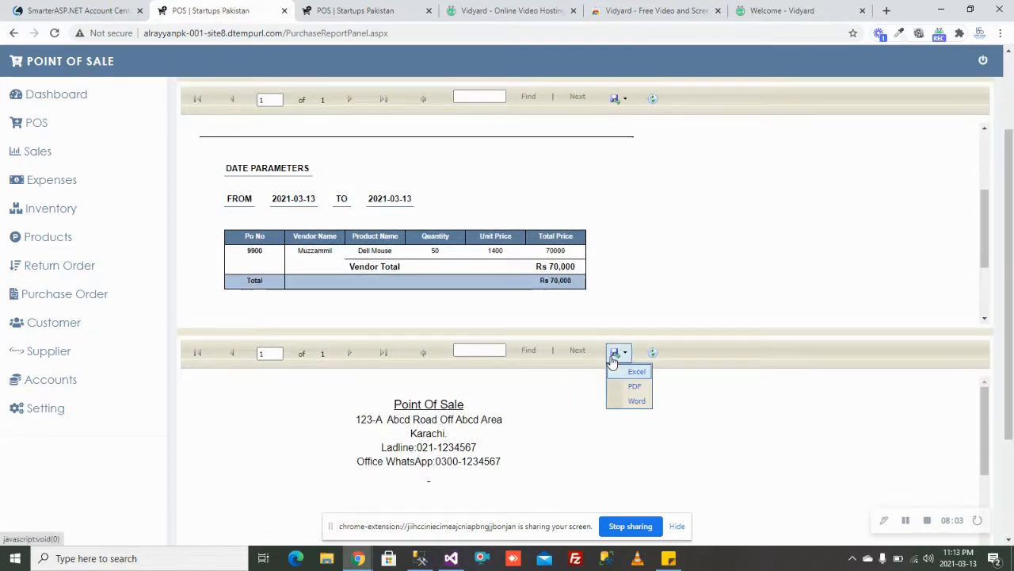
click(620, 387)
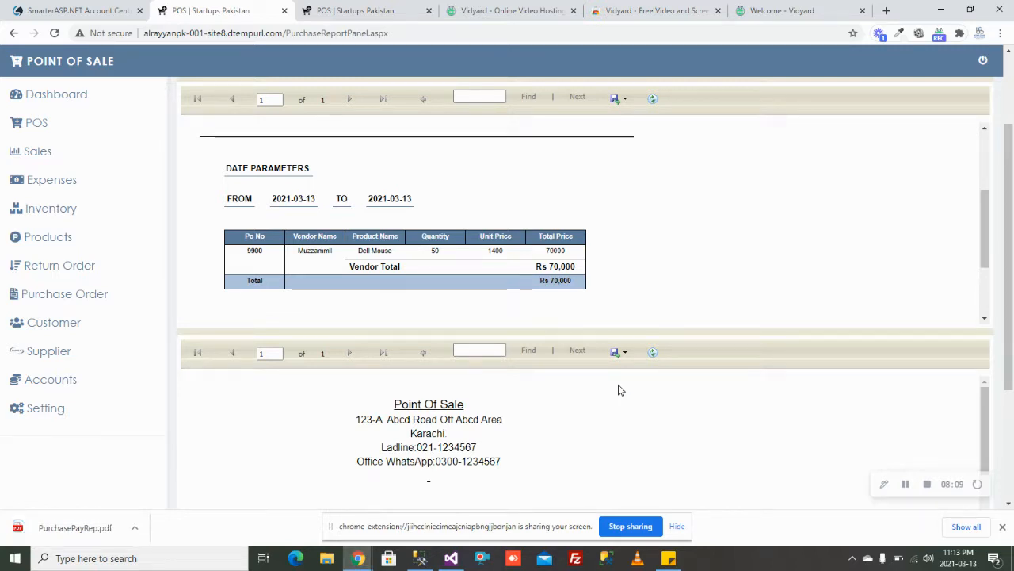
click(52, 536)
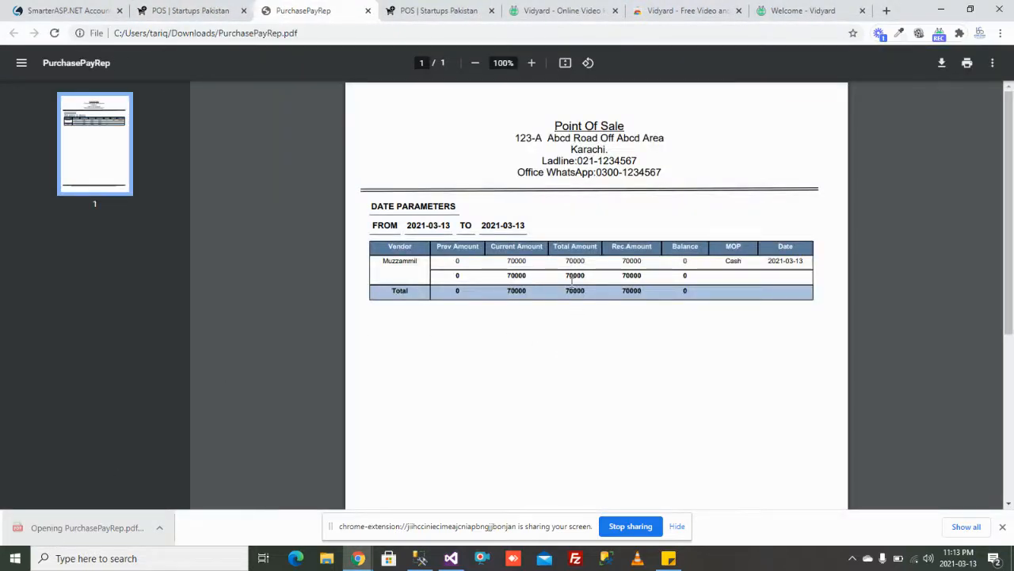
scroll(560, 259, down, 3)
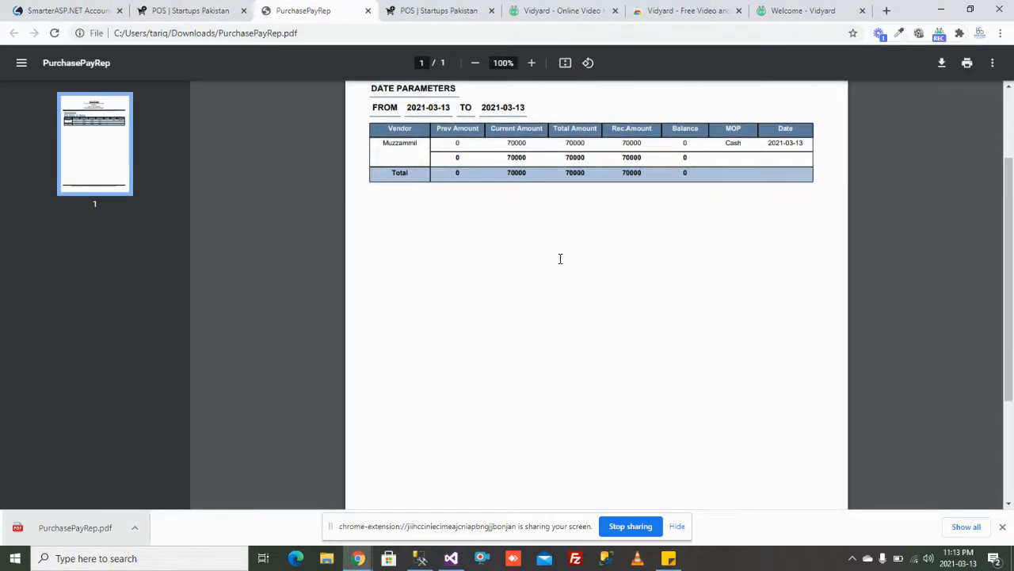
scroll(559, 258, up, 3)
scroll(560, 259, down, 2)
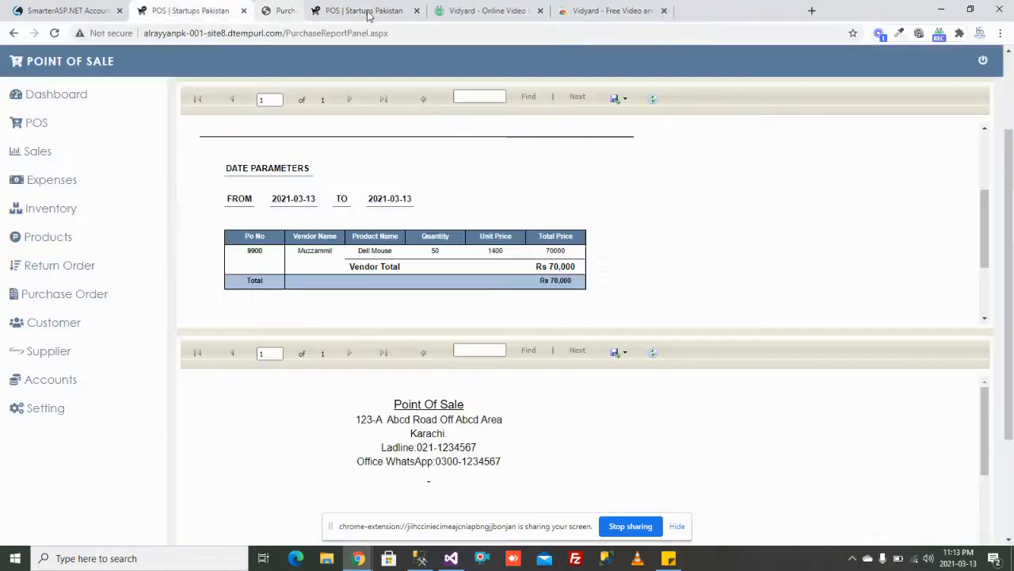
click(367, 10)
click(367, 11)
Step: Generate the Purchase Summary for 2021-03-13, showing IT Dell Mouse at 1400, total 70000
click(112, 294)
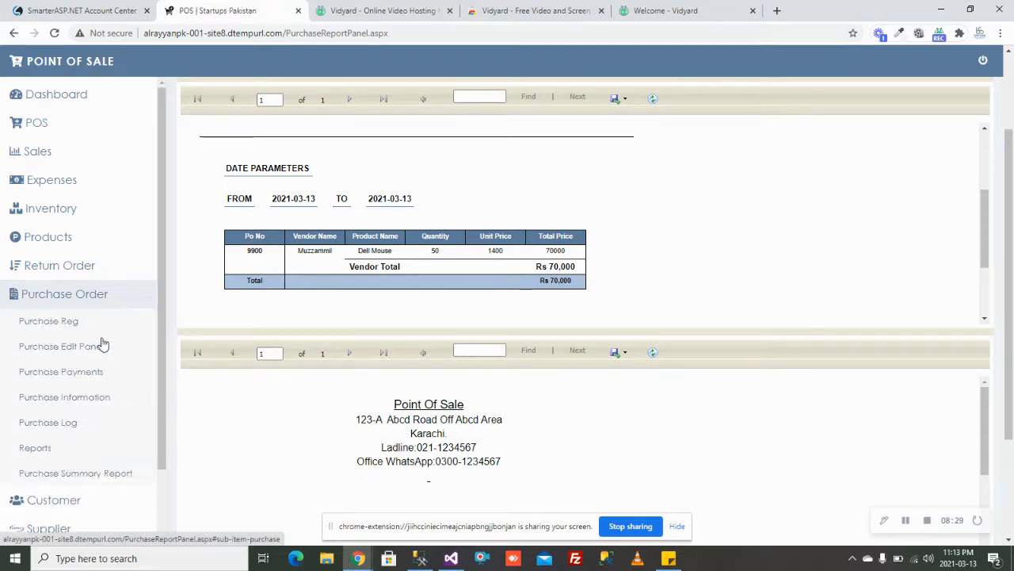
click(77, 473)
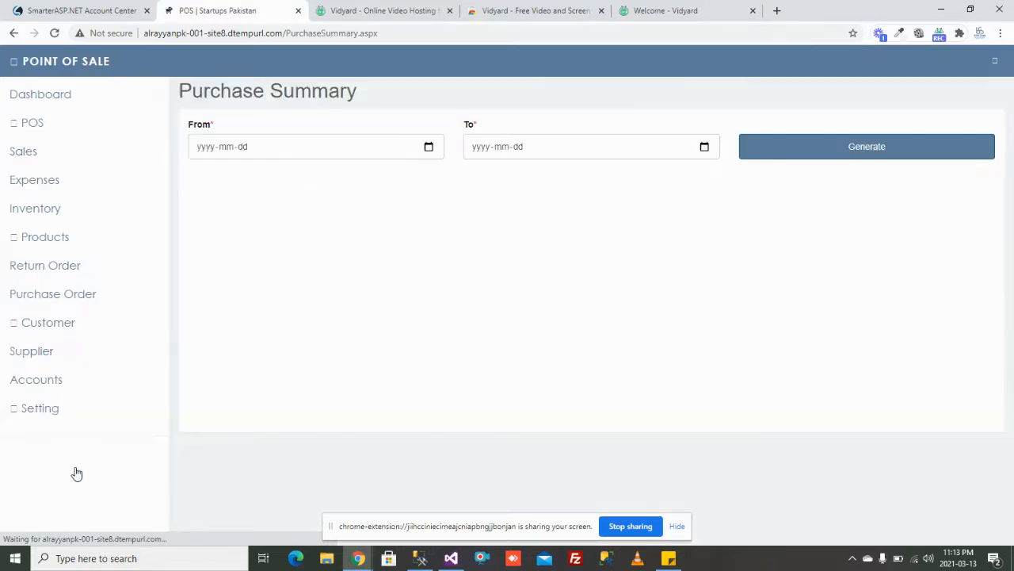
click(428, 148)
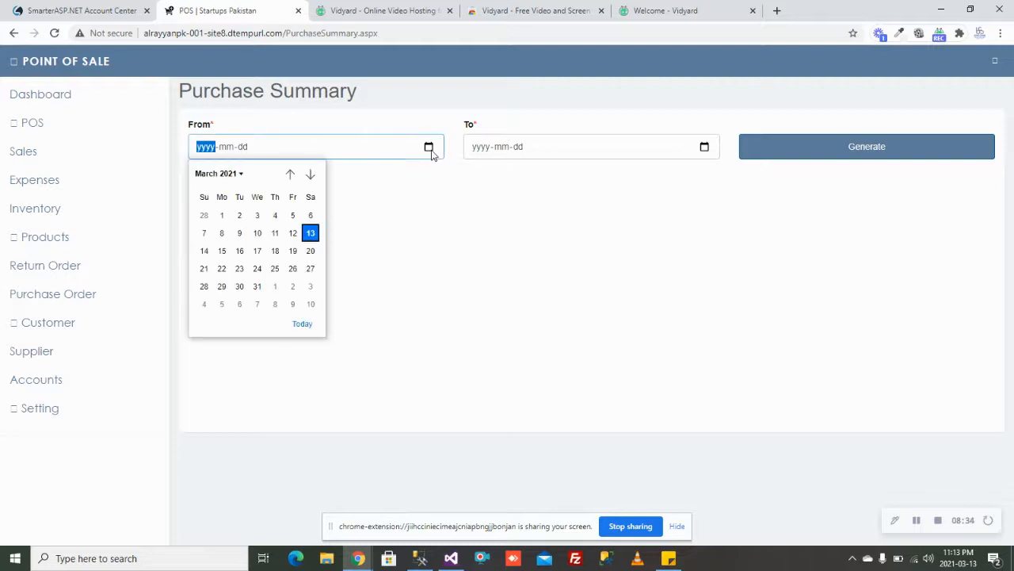
click(310, 233)
click(704, 146)
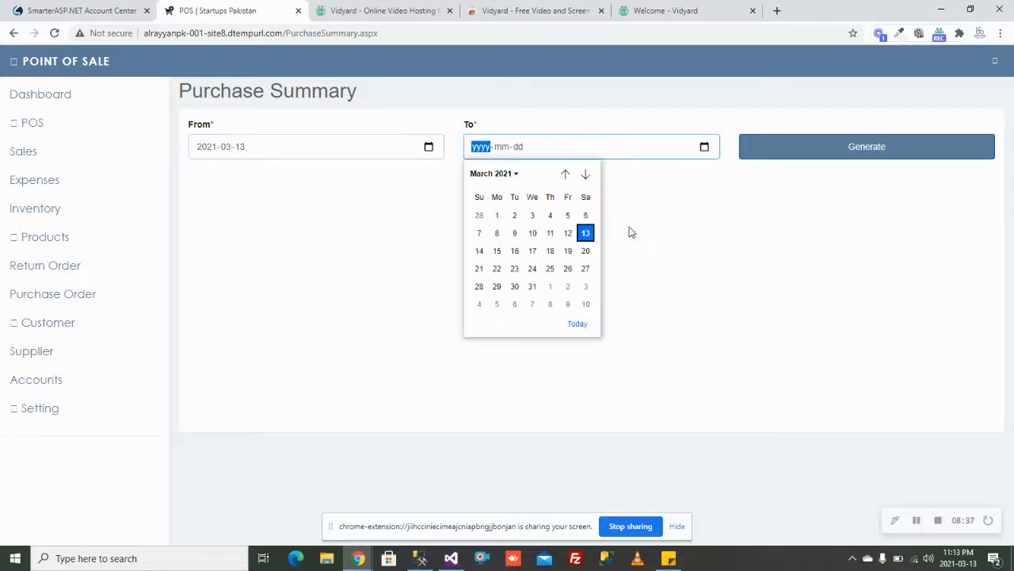
key(Return)
click(818, 156)
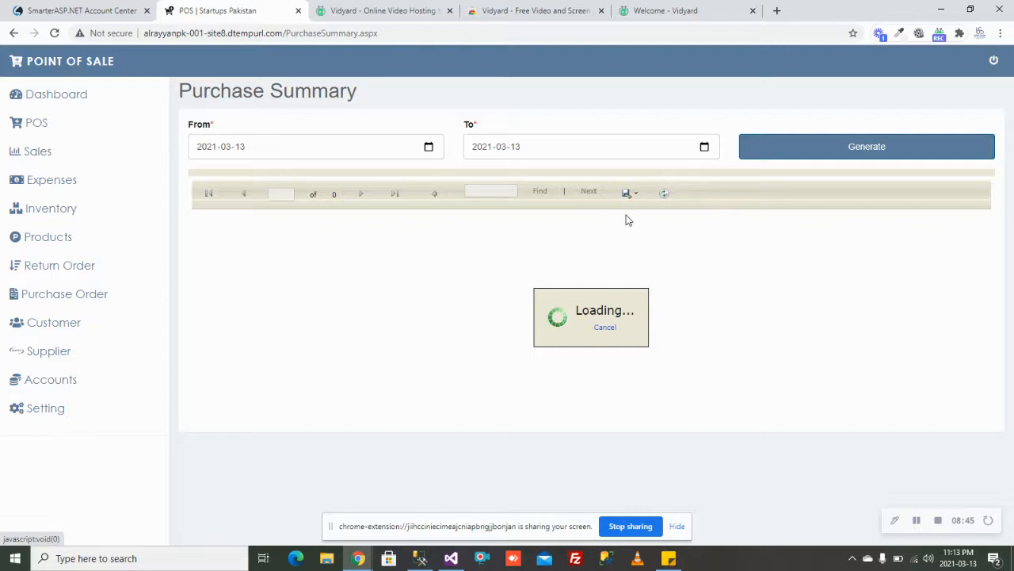
scroll(509, 294, down, 5)
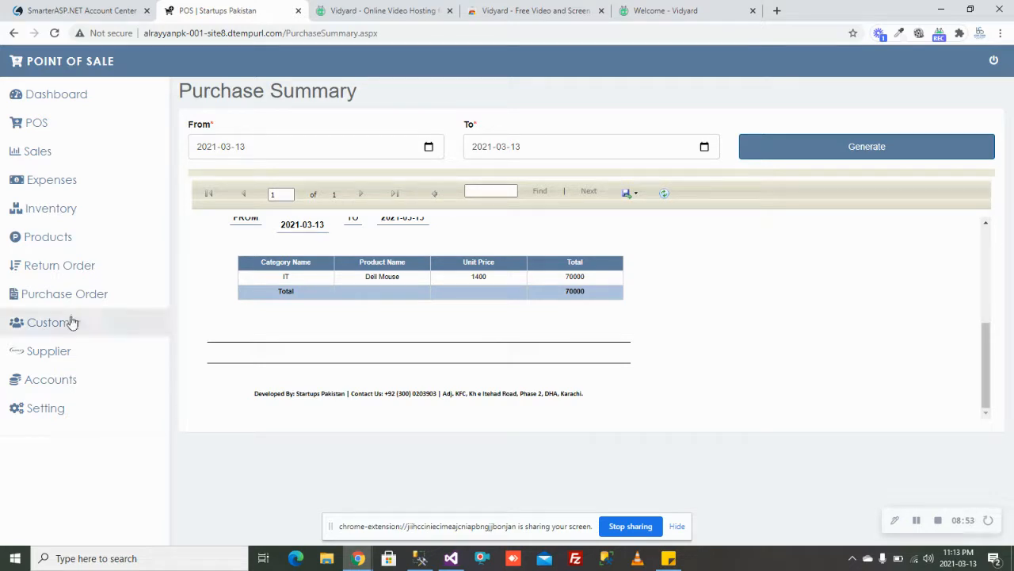
click(98, 355)
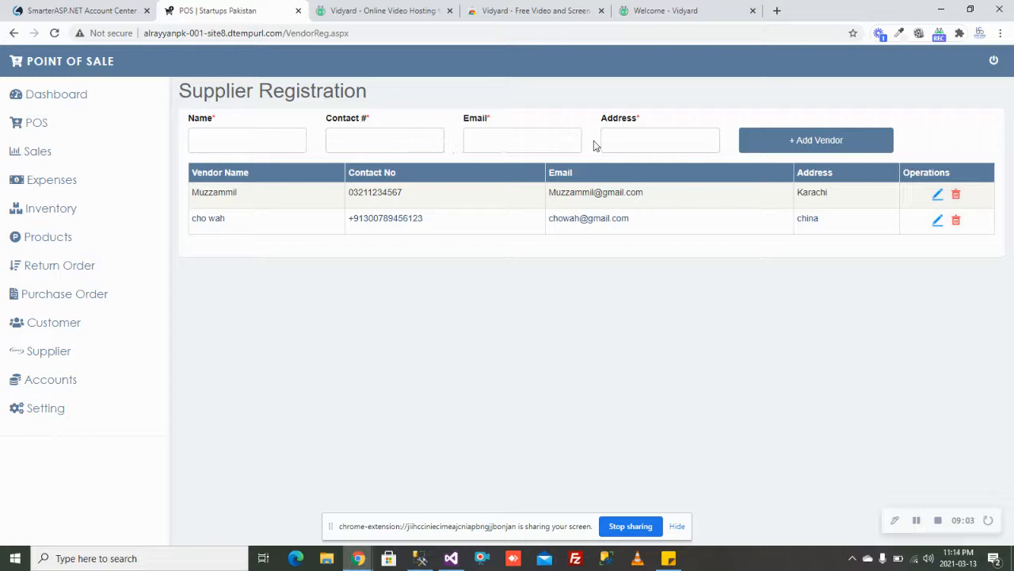
Step: Inspect the supplier page's vendor table, including Email, Address and Operations columns, in a Moto G4 mobile layout
right_click(461, 276)
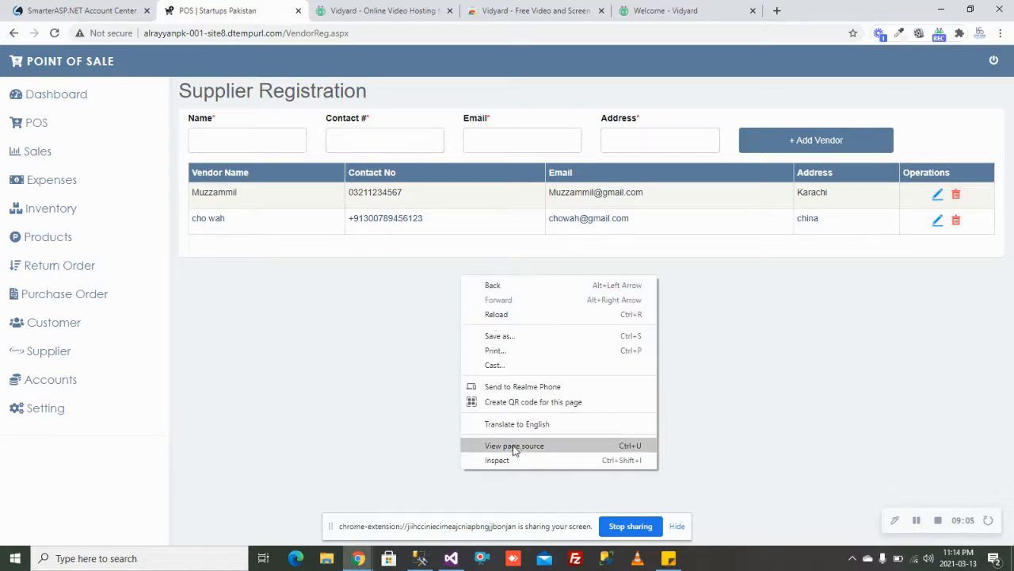
click(510, 461)
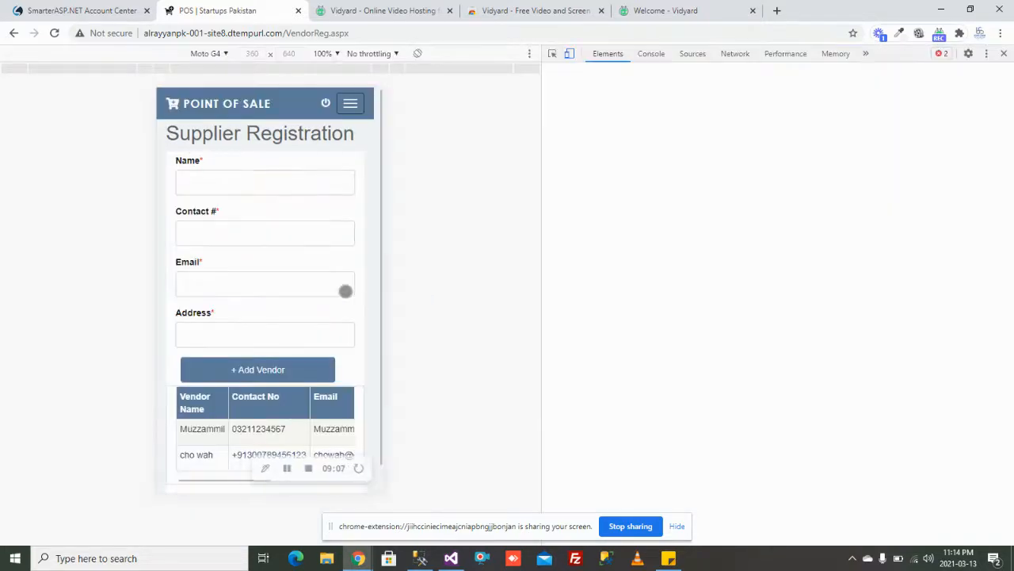
click(362, 103)
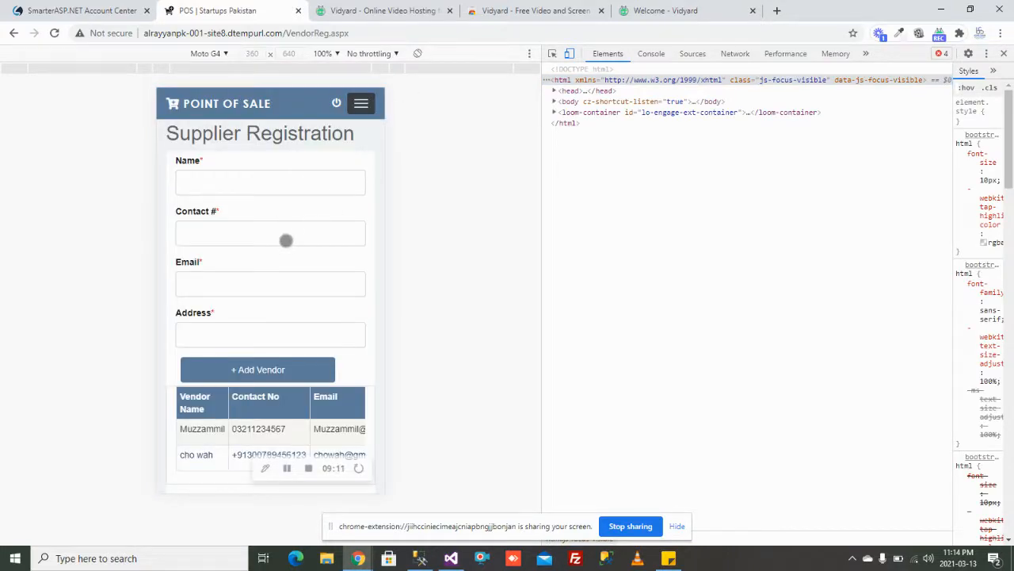
scroll(266, 346, down, 1)
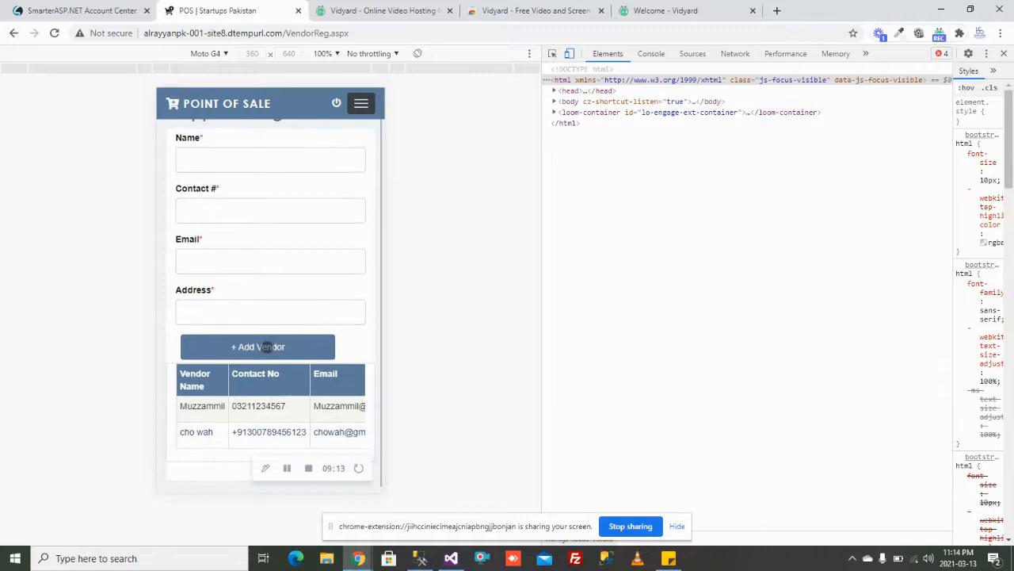
drag(333, 414, 190, 398)
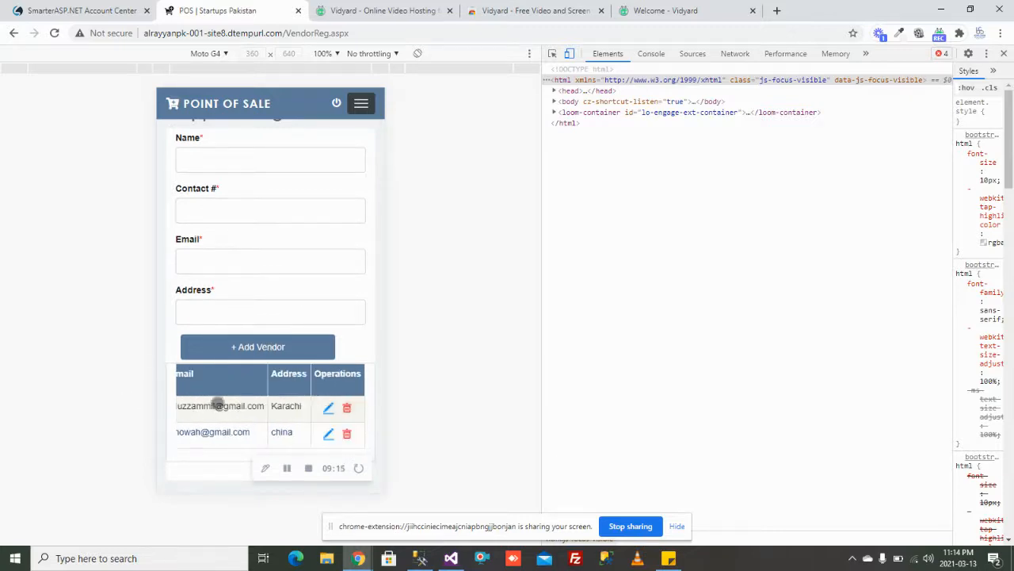
click(1004, 53)
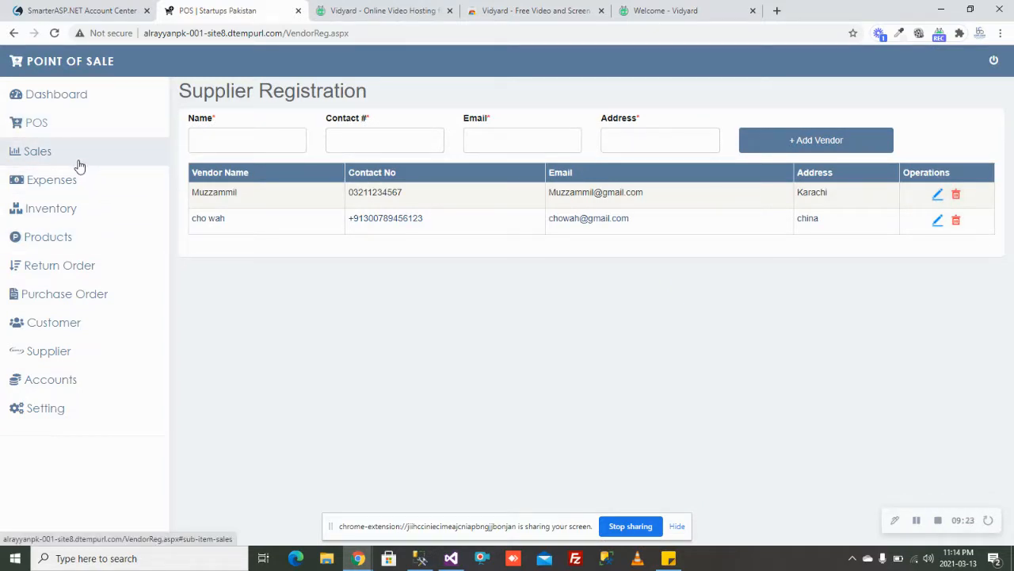
Step: Add a Walk-In customer with blank contact and address and registration date 2021-03-13
click(80, 340)
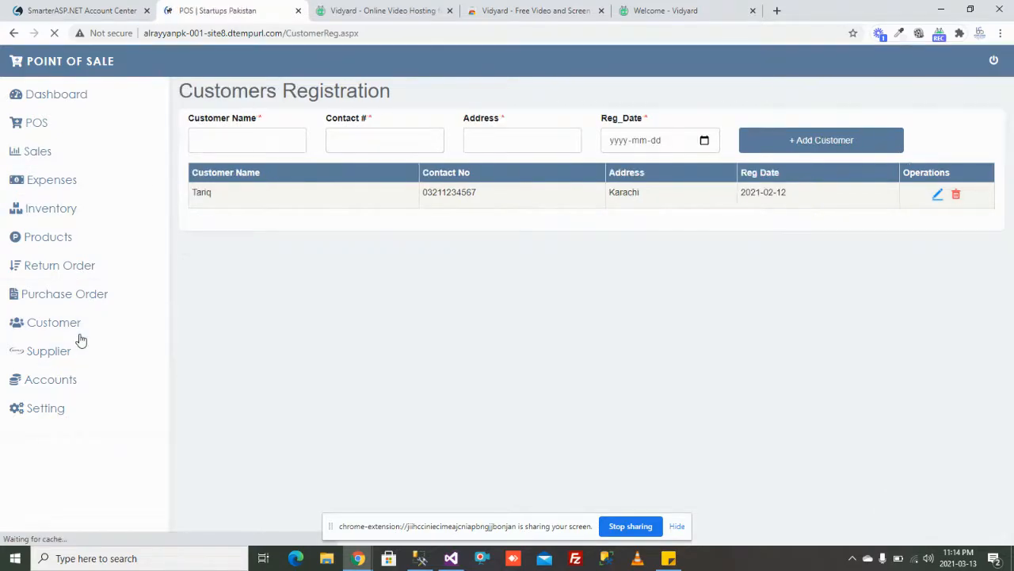
click(264, 137)
text(Walk-In)
key(Tab)
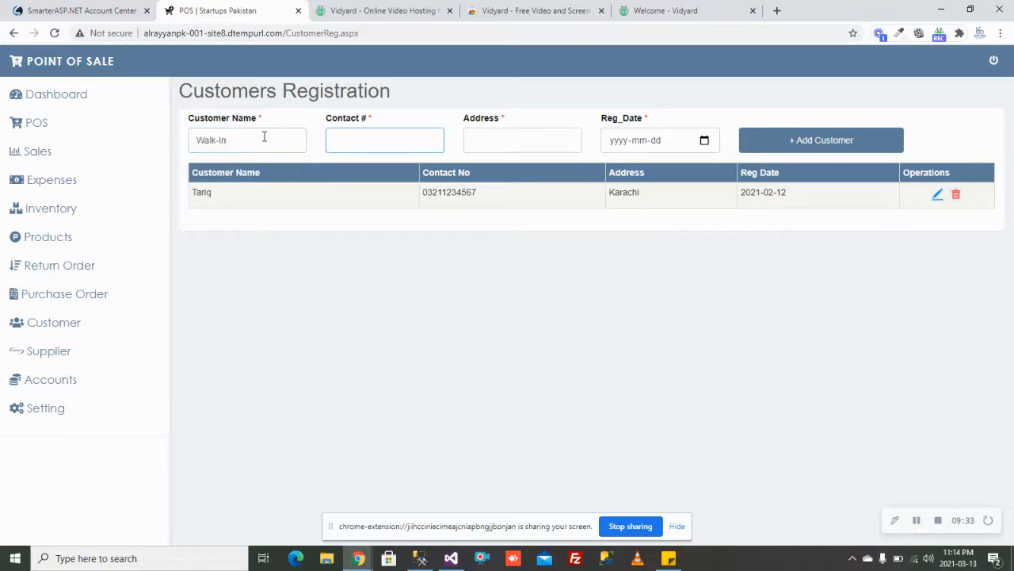
key(Tab)
key(Tab)
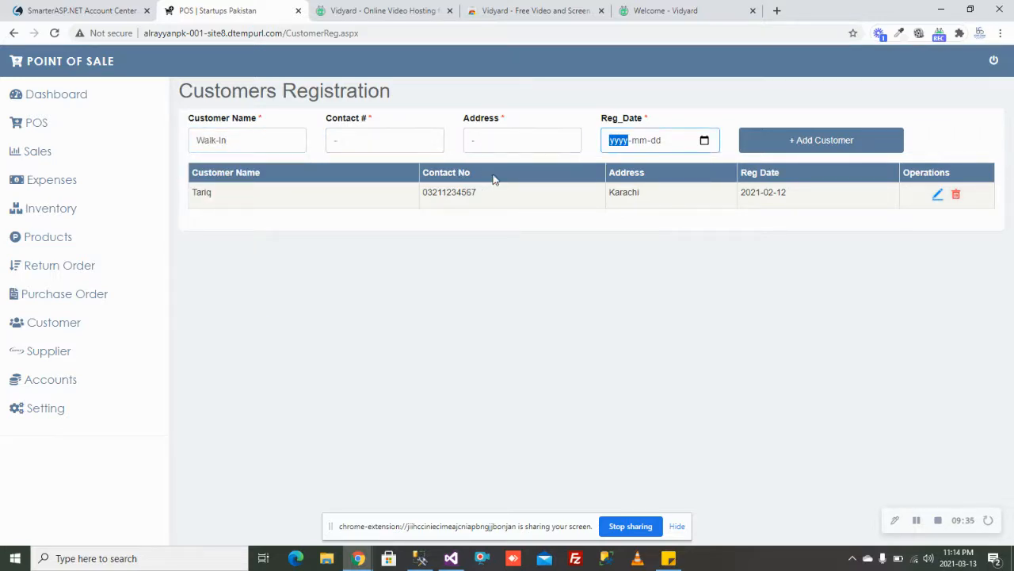
click(704, 140)
click(725, 226)
click(816, 143)
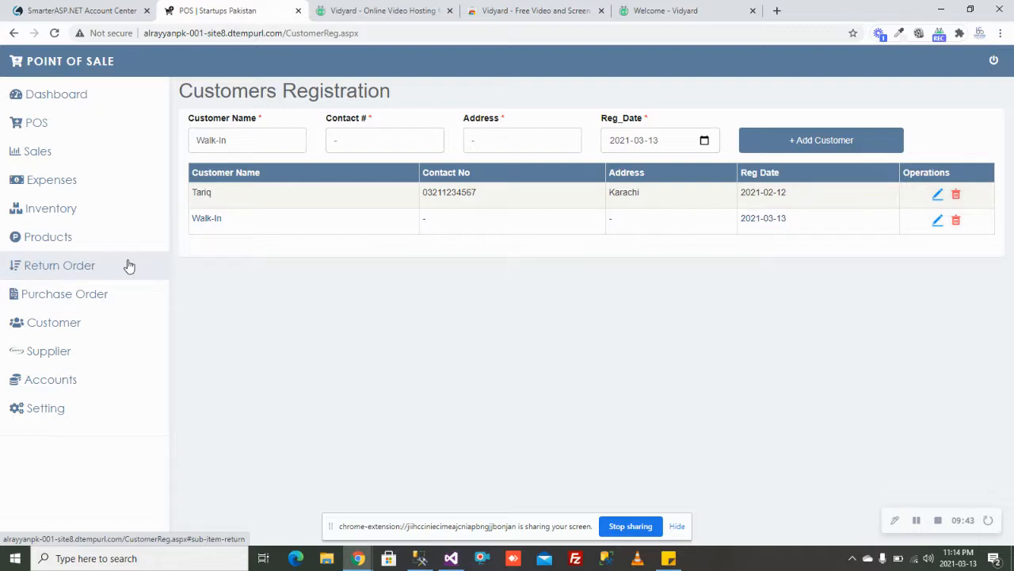
click(45, 128)
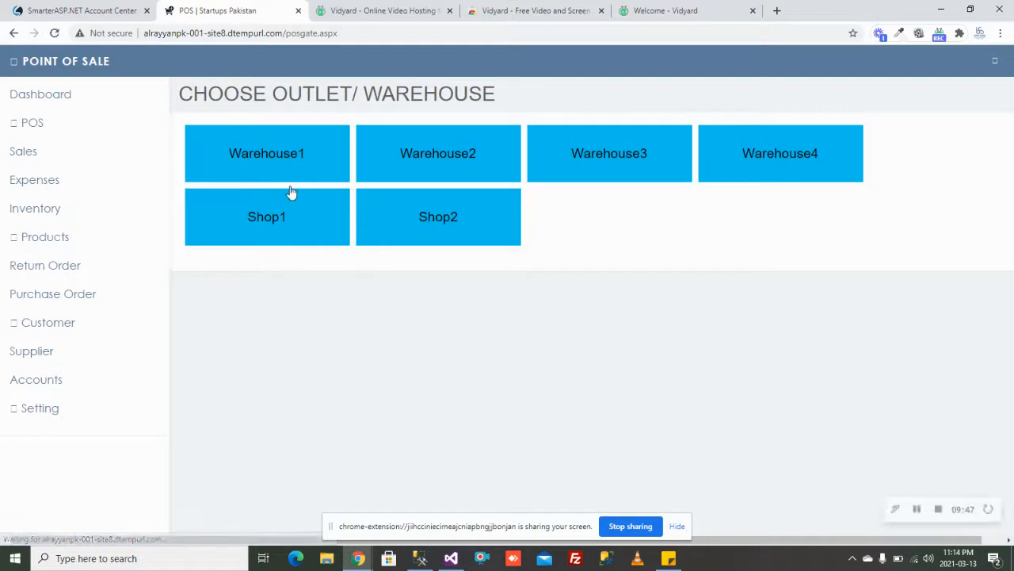
Step: Open the Shop1 sale screen filtered to IT products: HP Laptop and Dell Mouse
click(275, 225)
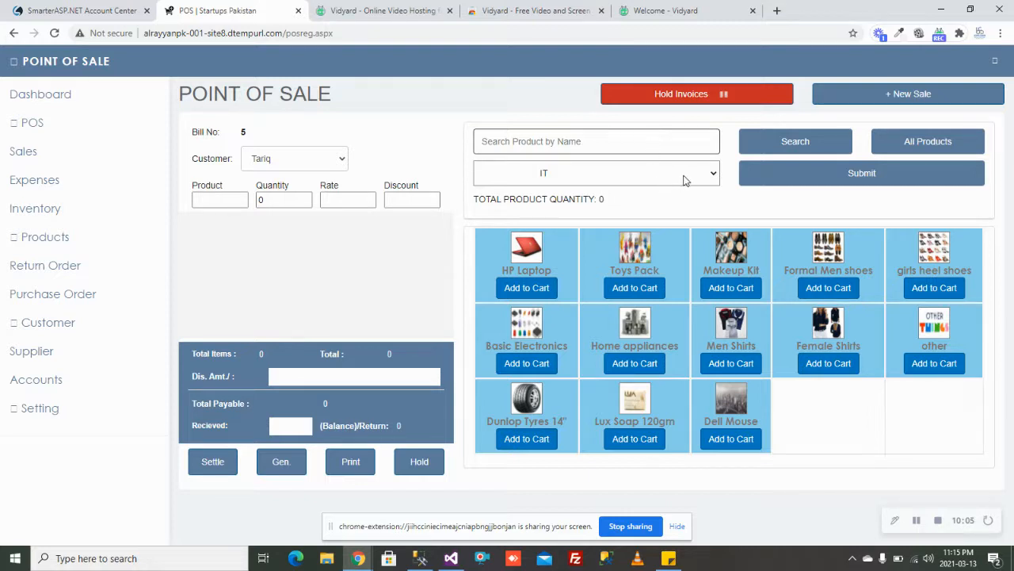
click(824, 170)
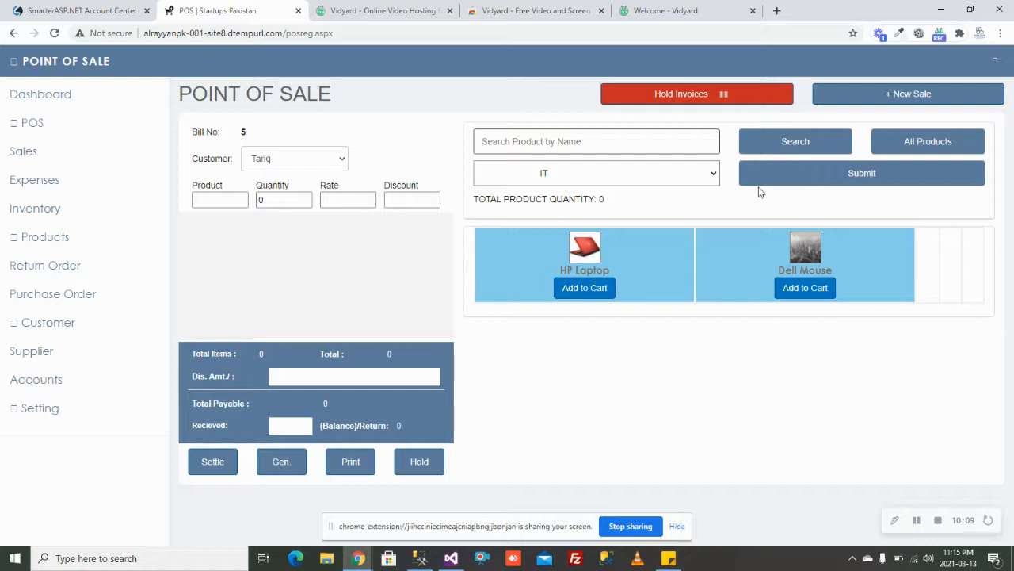
click(342, 163)
Step: Set the customer to Walk-In and add Dell Mouse, trying a quantity above the 50 in stock
click(329, 187)
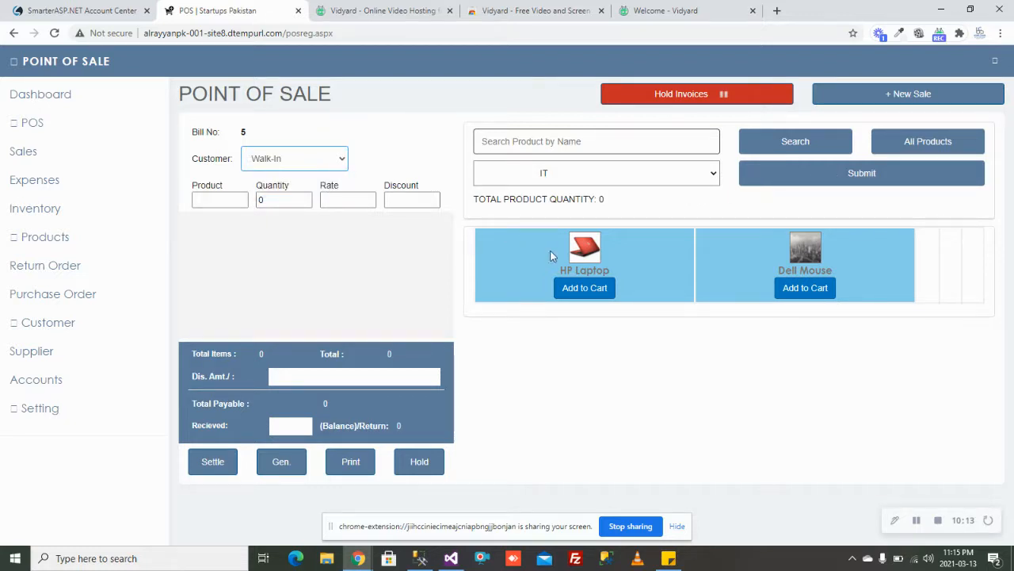
click(817, 297)
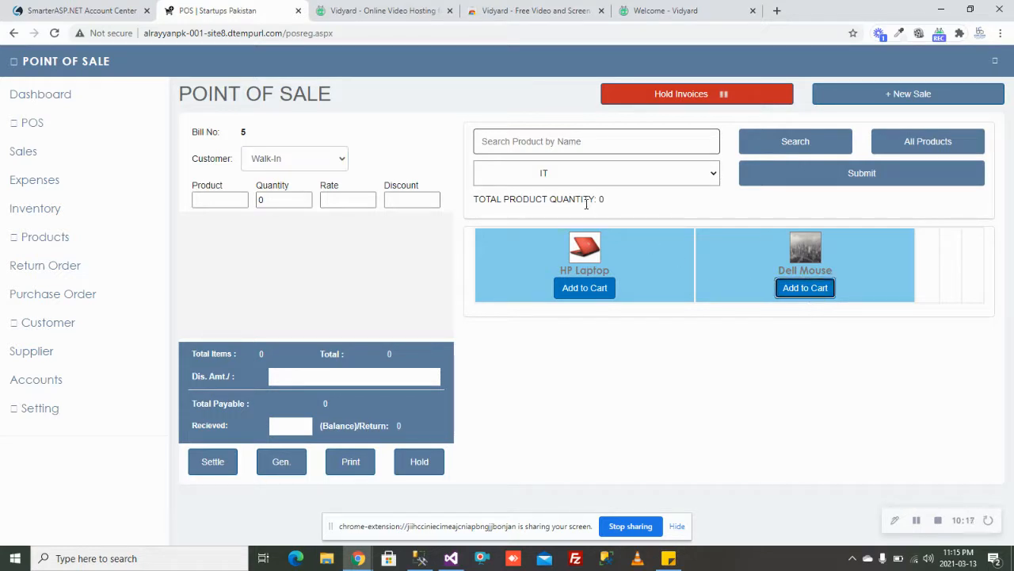
drag(608, 199, 600, 204)
click(615, 203)
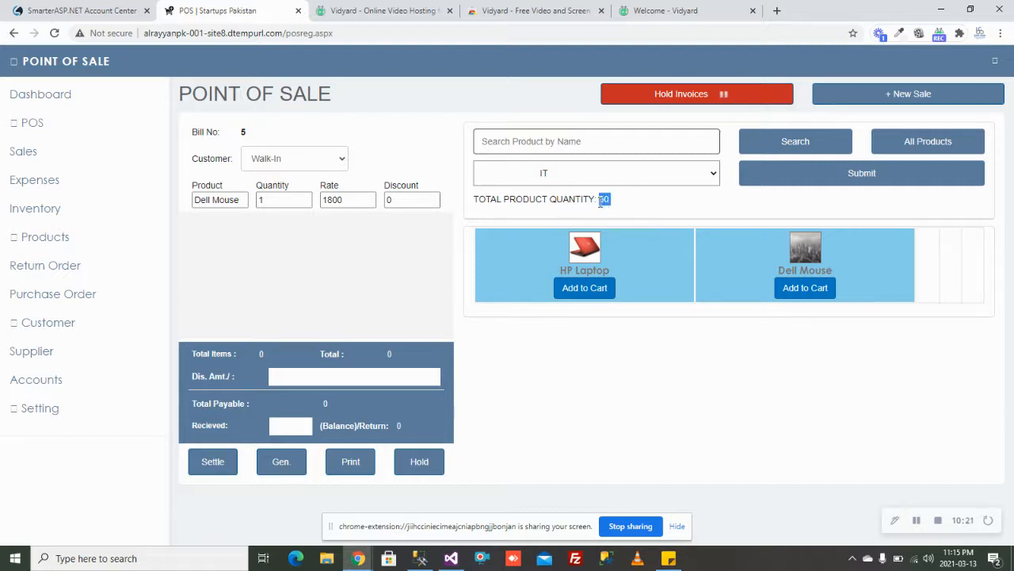
double_click(287, 200)
text(50)
key(Up)
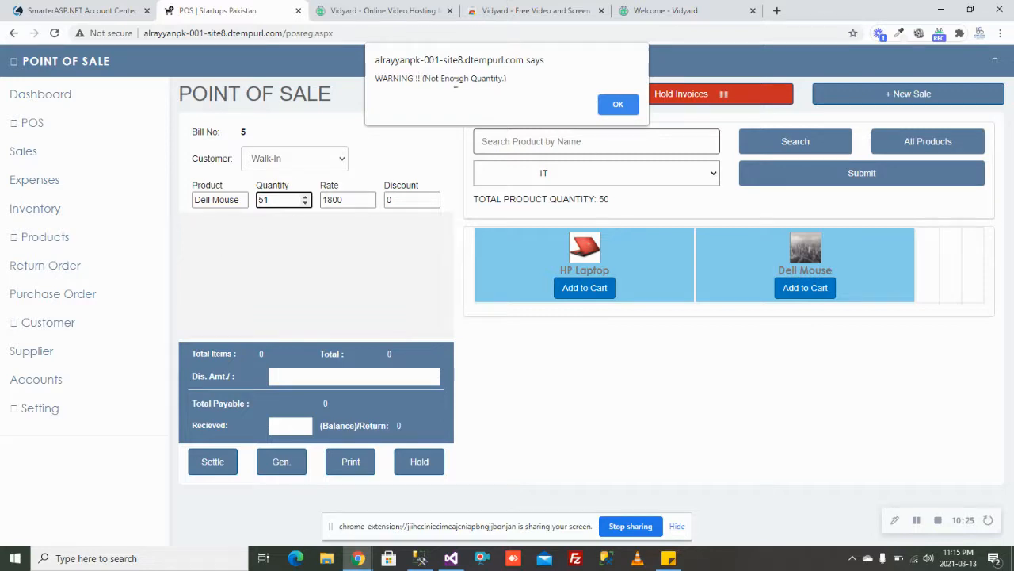
click(618, 104)
Step: Set the Dell Mouse quantity to 10 at 1800 each and add the line to the cart
double_click(279, 196)
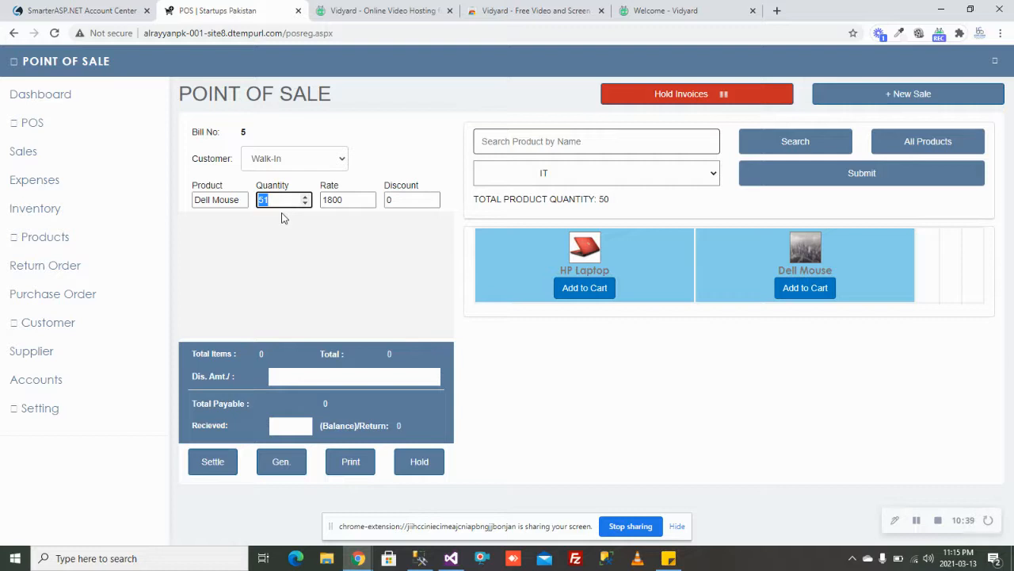
text(10)
key(Tab)
key(Tab)
key(shift+Tab)
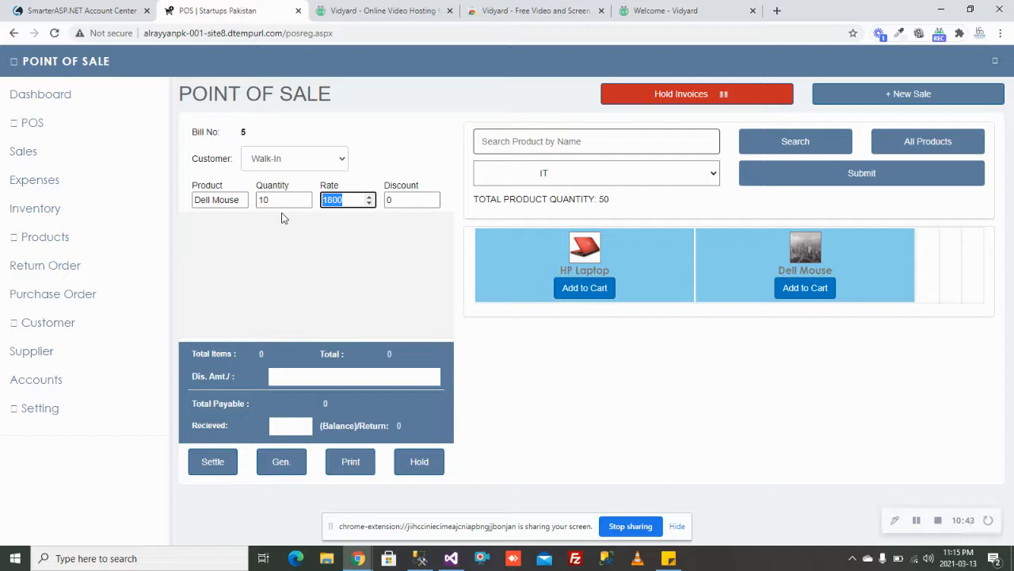
key(Tab)
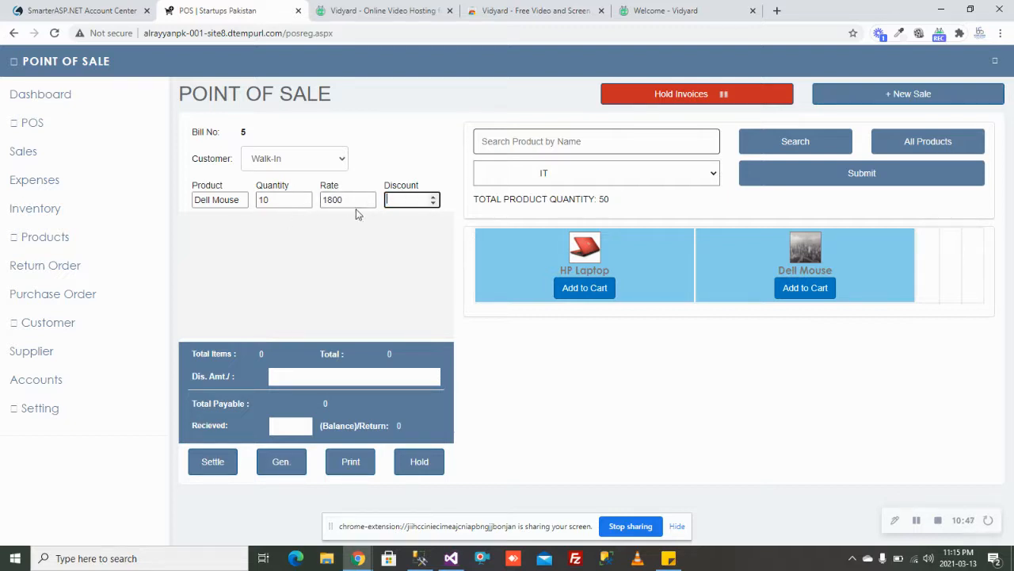
key(Return)
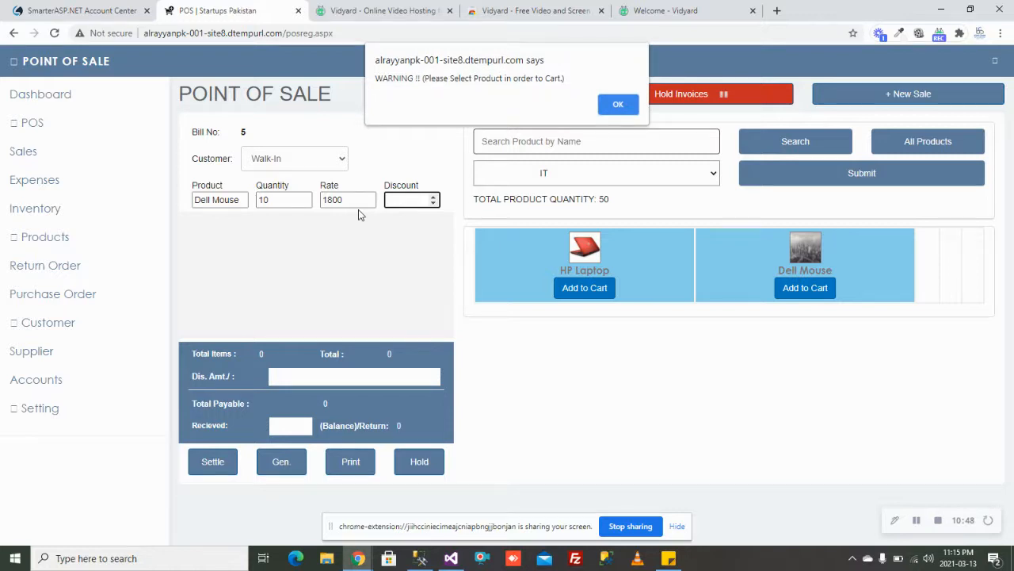
key(Return)
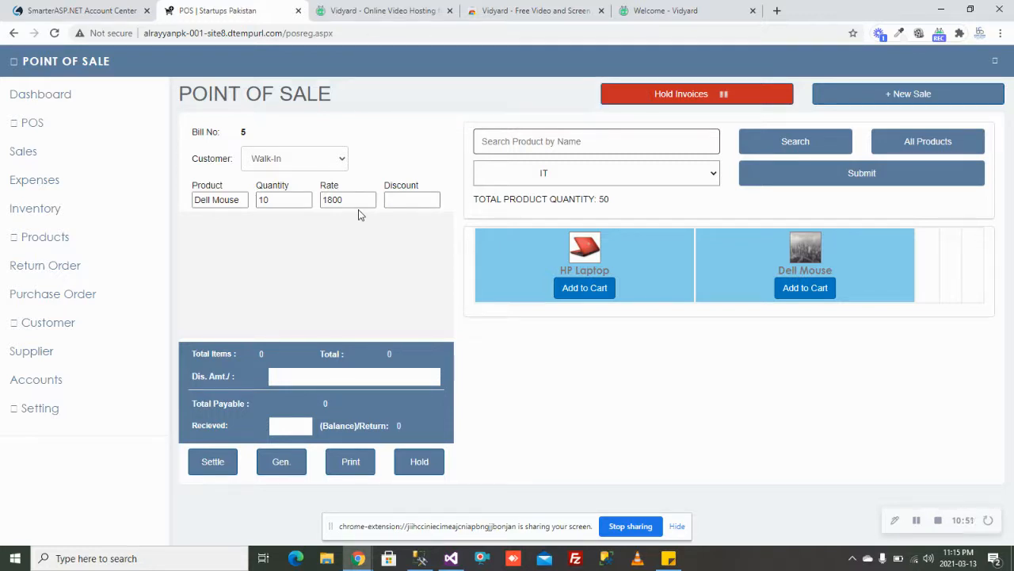
click(409, 200)
click(418, 180)
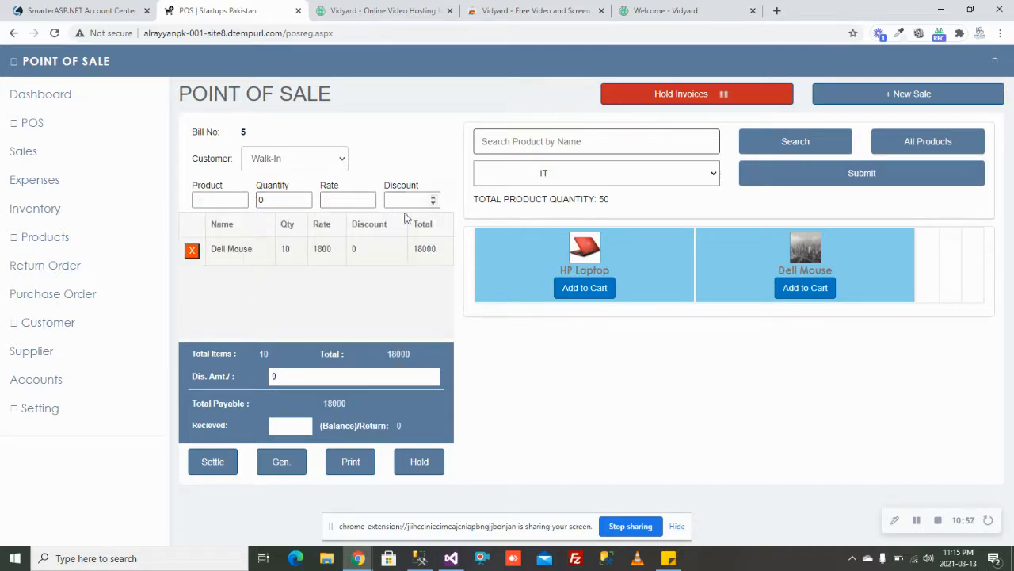
Step: Apply a 200 discount and settle the received amount at 17800
double_click(409, 354)
click(316, 375)
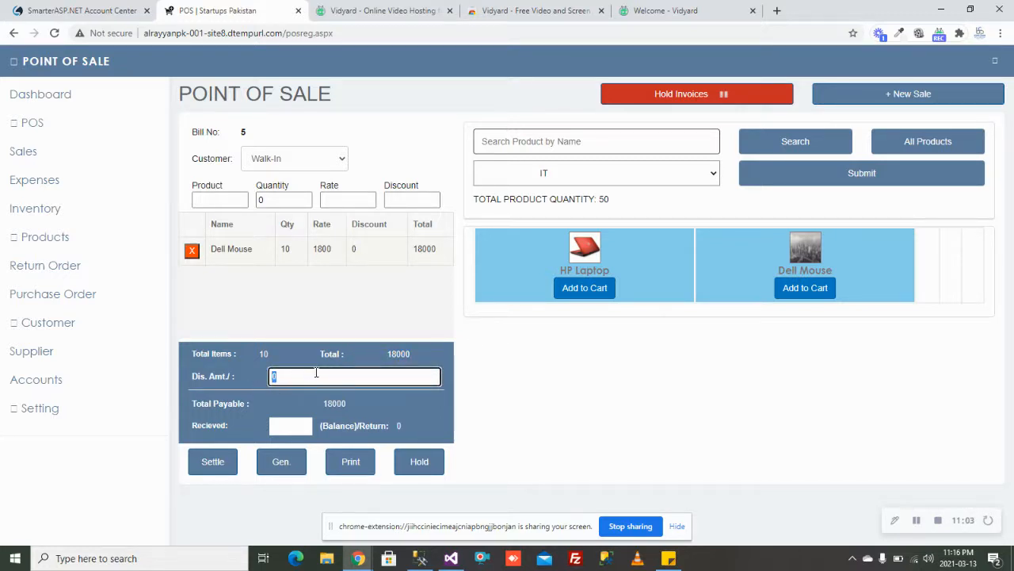
text(200)
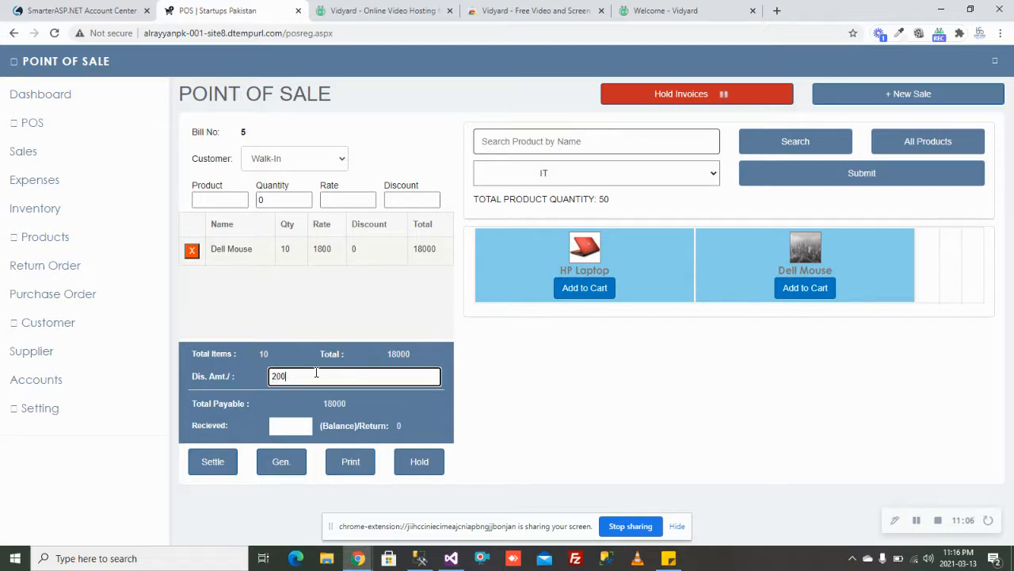
key(Tab)
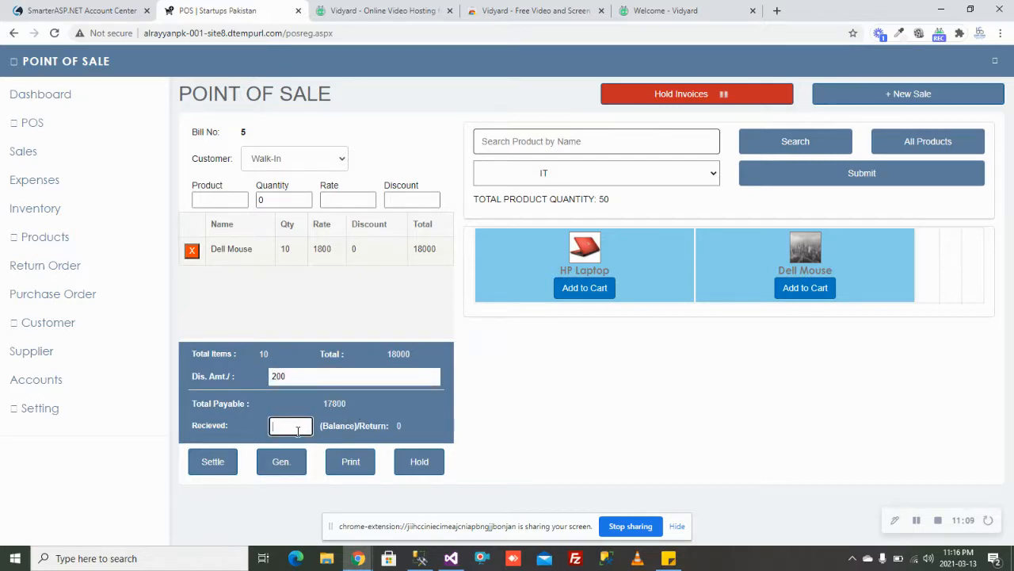
click(220, 463)
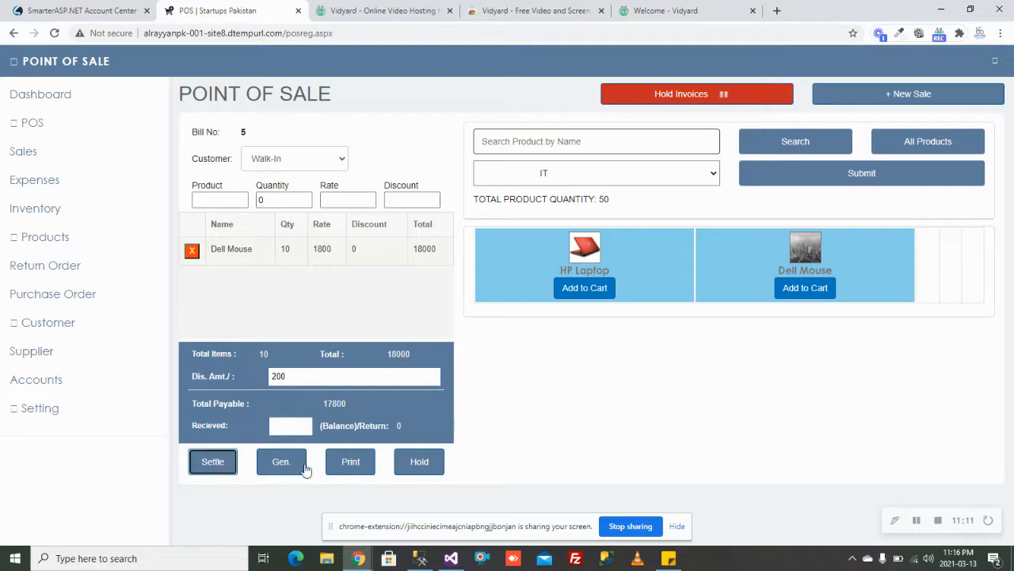
drag(301, 427, 274, 426)
click(306, 425)
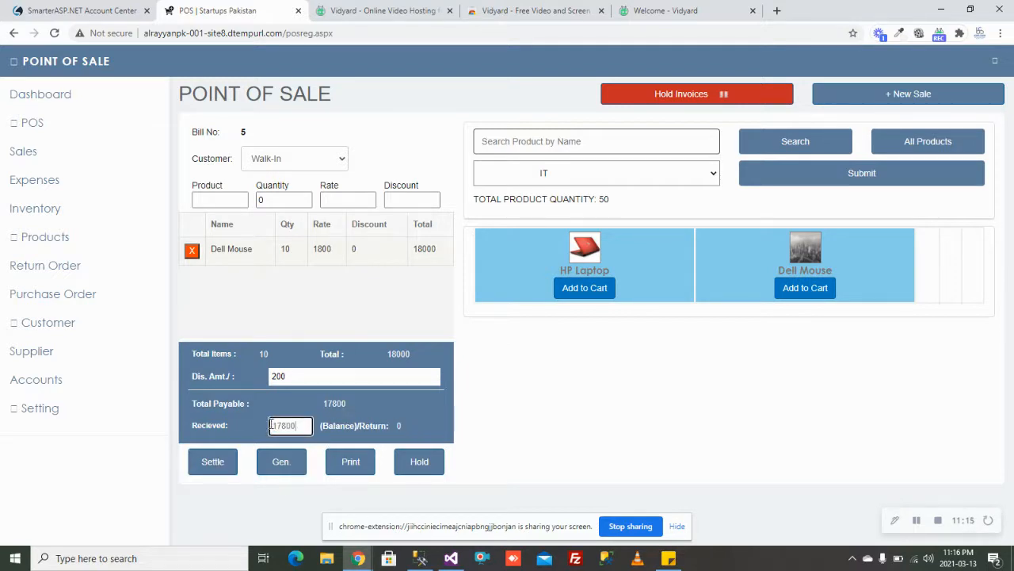
drag(298, 425, 286, 427)
Step: Generate the Bill 5 invoice, acknowledge the sale-registered alert and scroll through the receipt
click(284, 465)
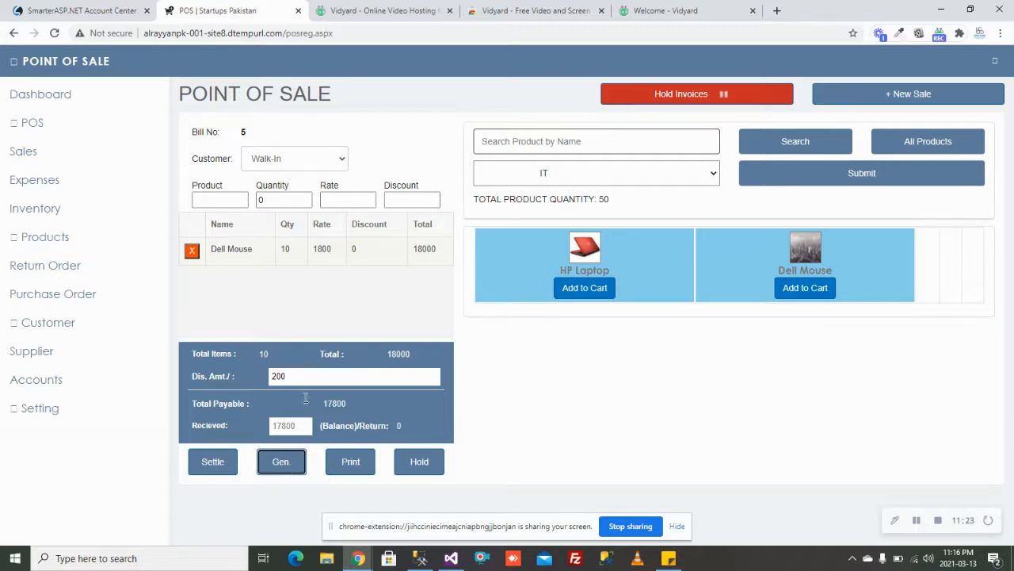
click(633, 105)
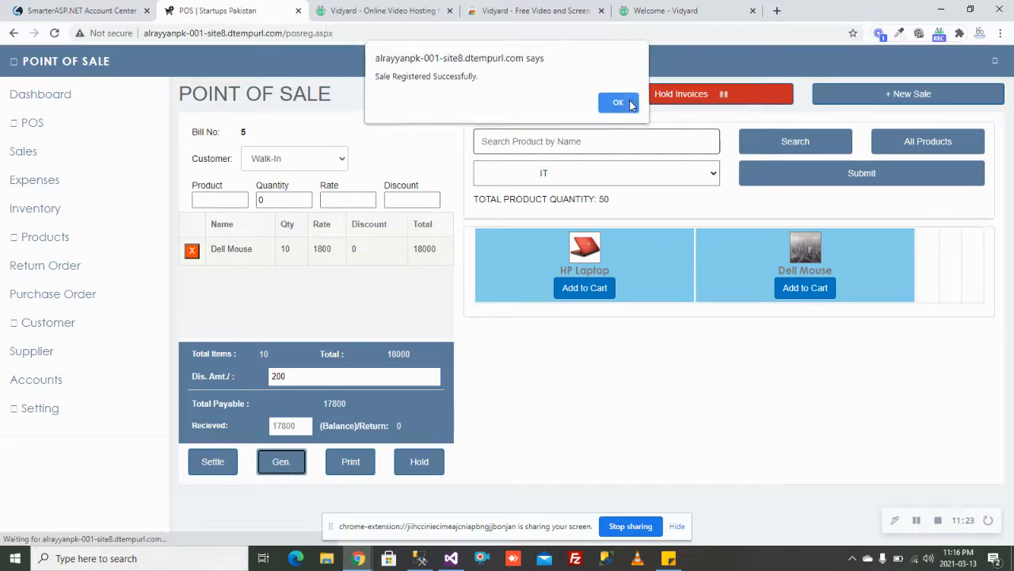
drag(1012, 155, 1012, 352)
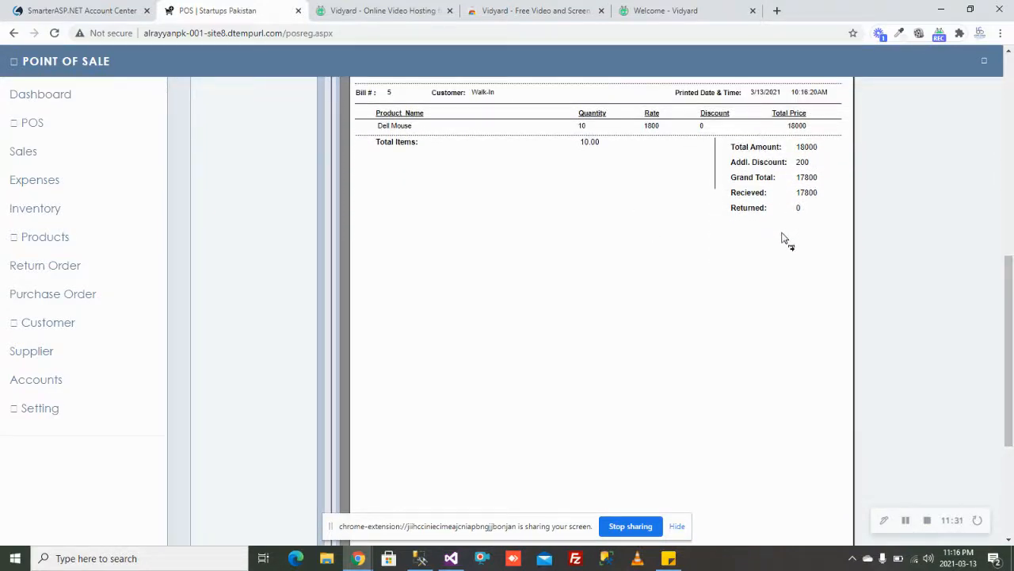
drag(1012, 361, 1000, 9)
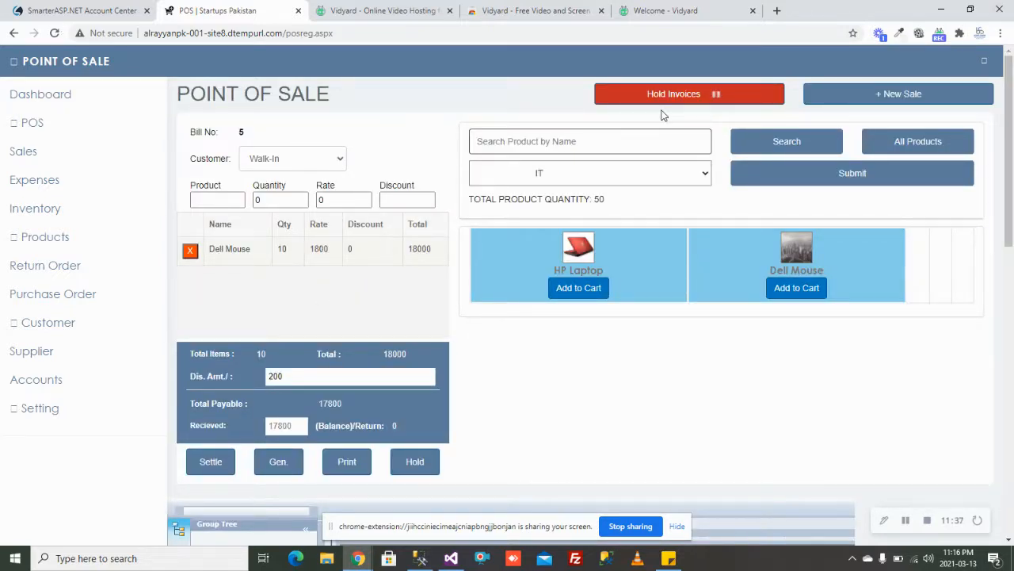
Step: Start Bill 6 with three Dell Mouse units totalling 5400 and put it on hold
click(906, 95)
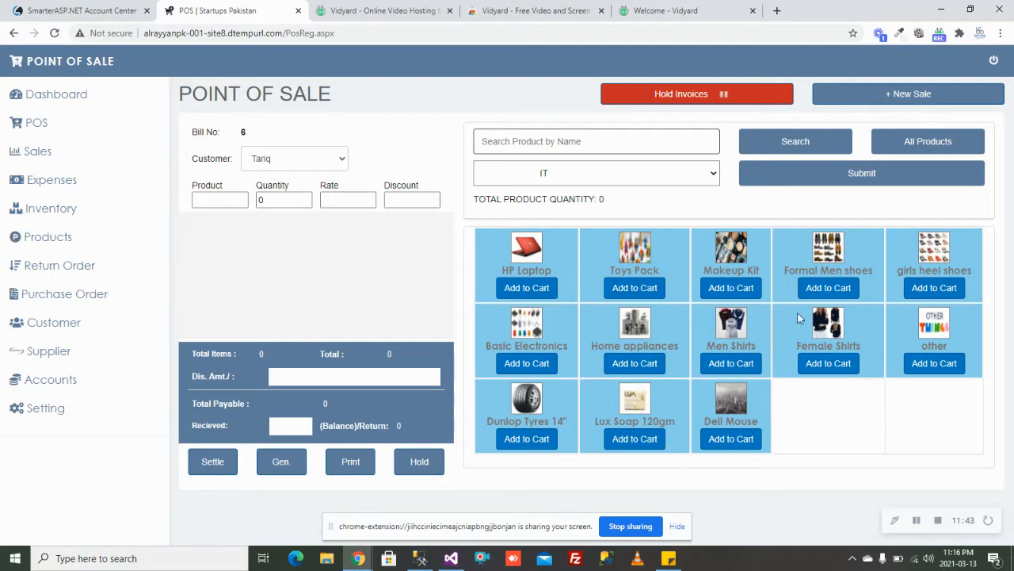
click(732, 445)
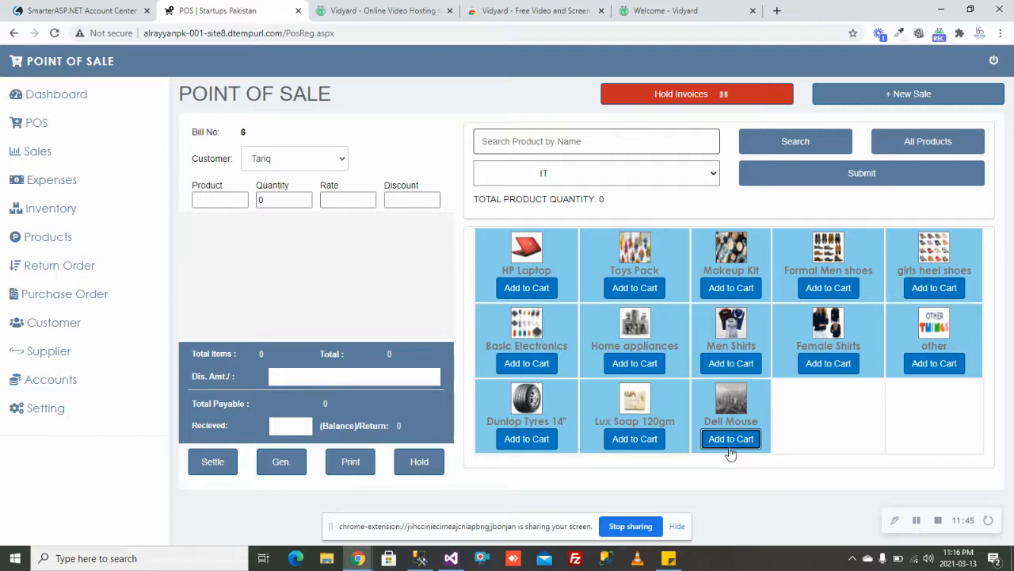
click(730, 444)
click(737, 440)
click(737, 441)
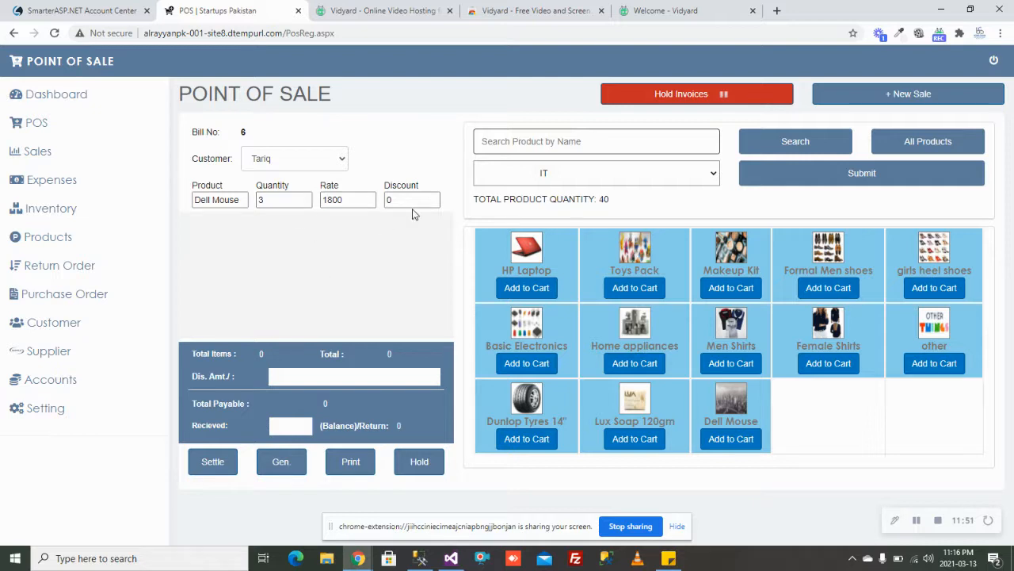
click(223, 459)
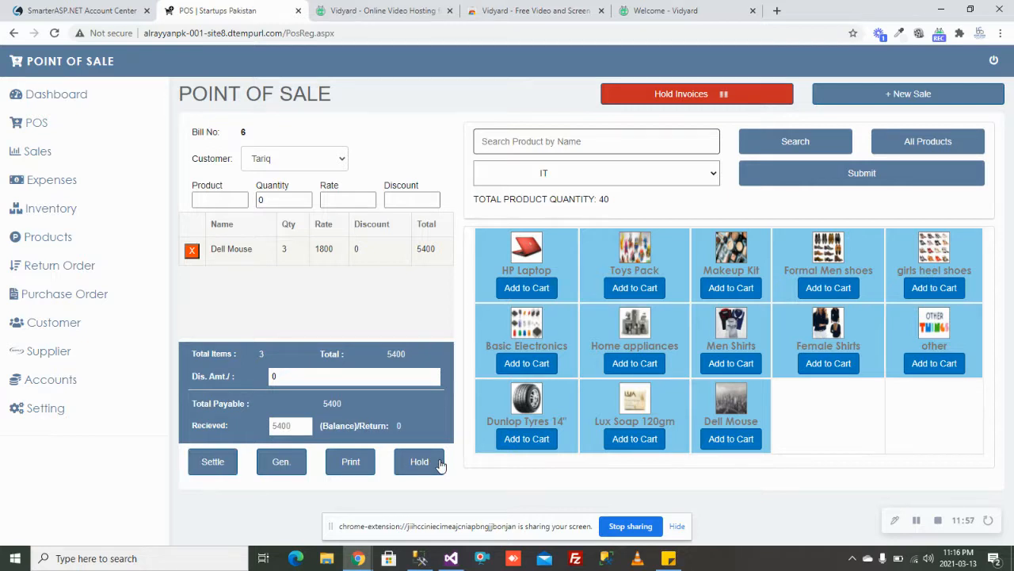
click(438, 464)
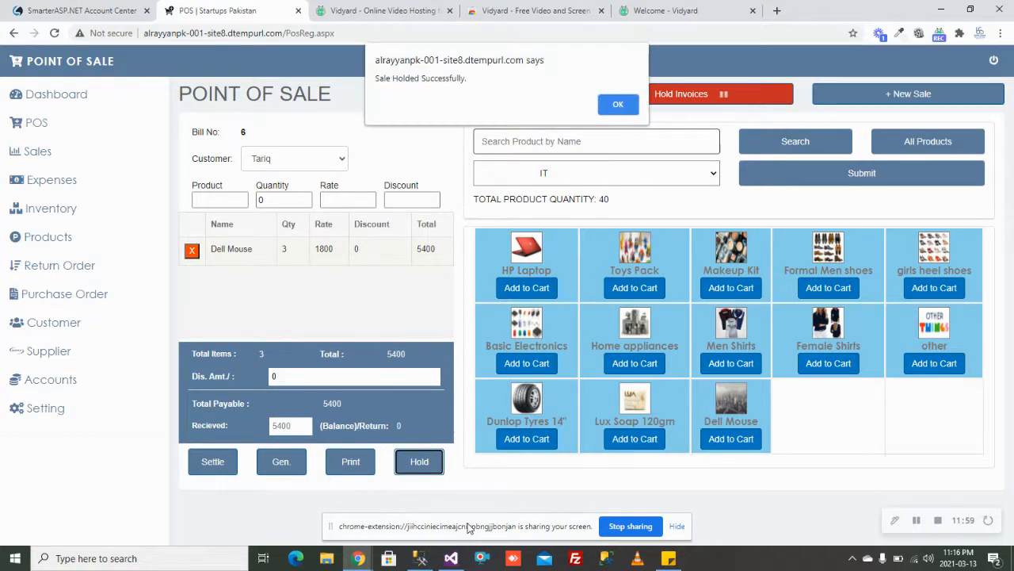
click(617, 105)
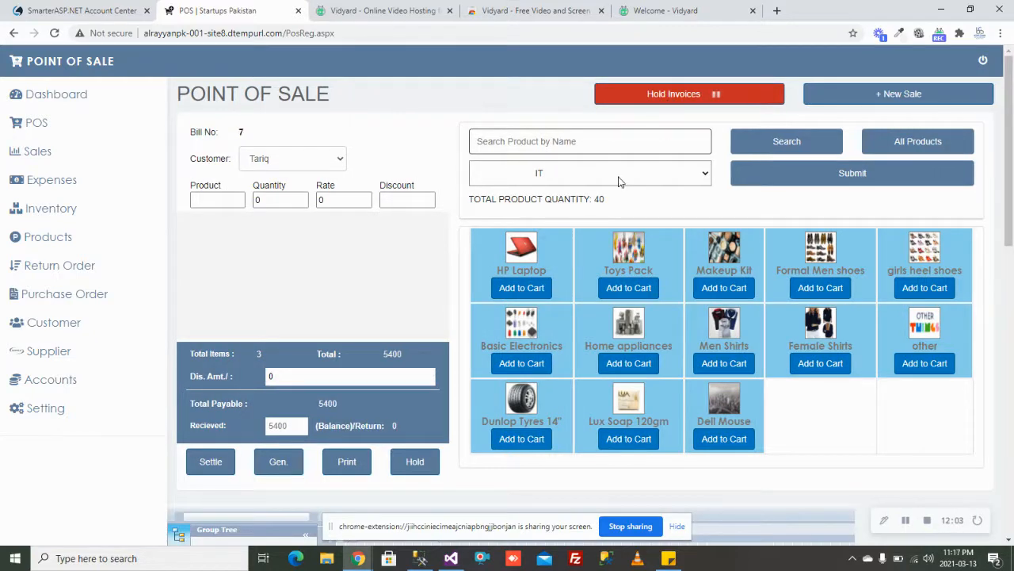
Step: Change held bill 6's status to Settled, emptying the Hold Invoices list
click(672, 96)
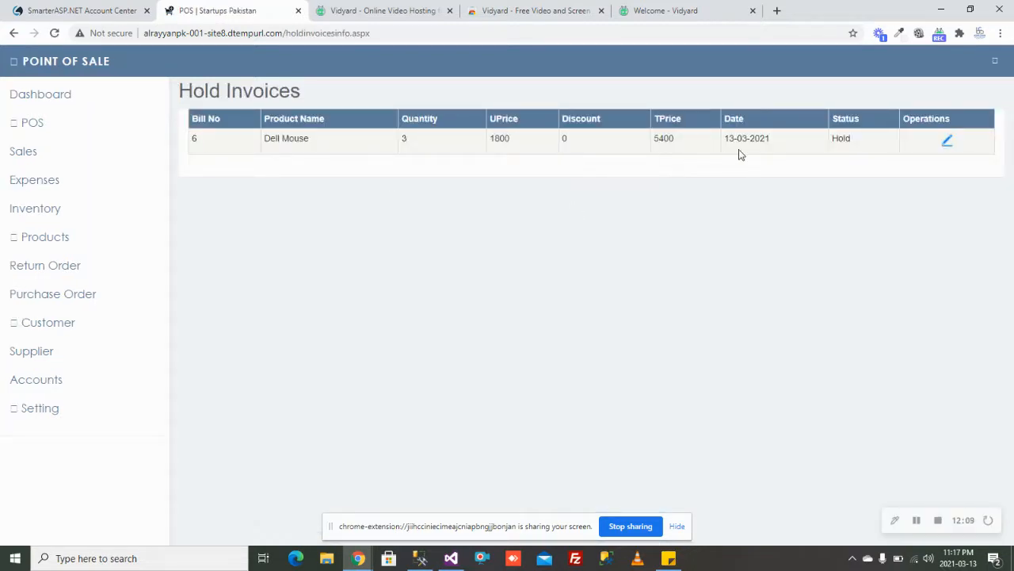
click(947, 143)
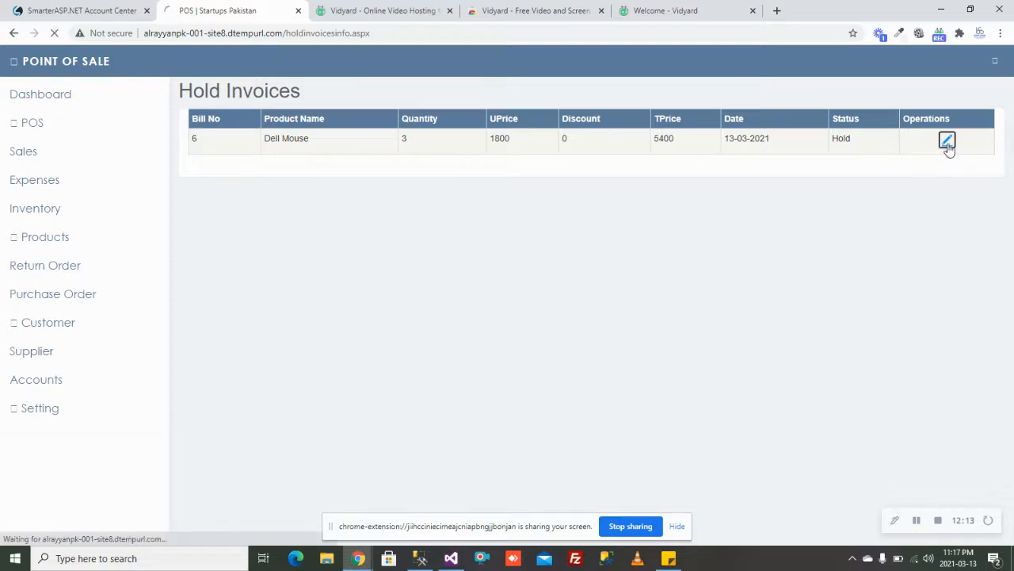
click(862, 138)
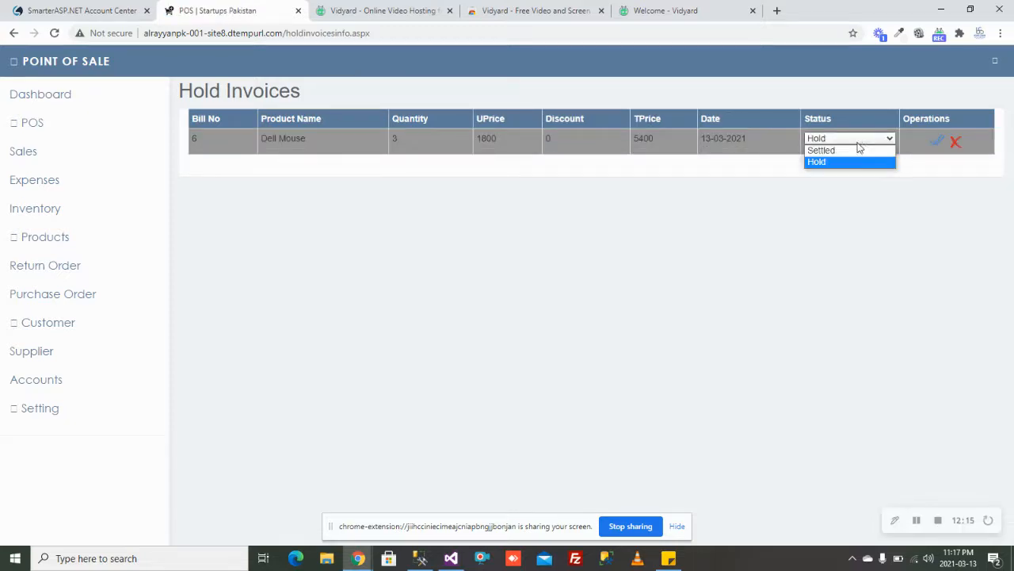
click(853, 150)
click(939, 141)
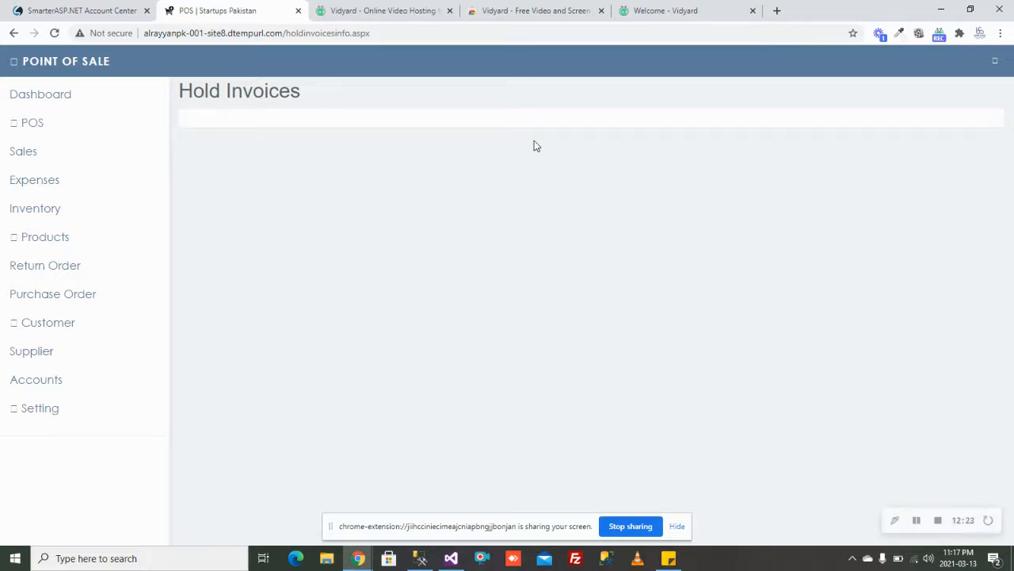
Step: View Today's Sales, then open the Sale Information list of all bills
click(38, 154)
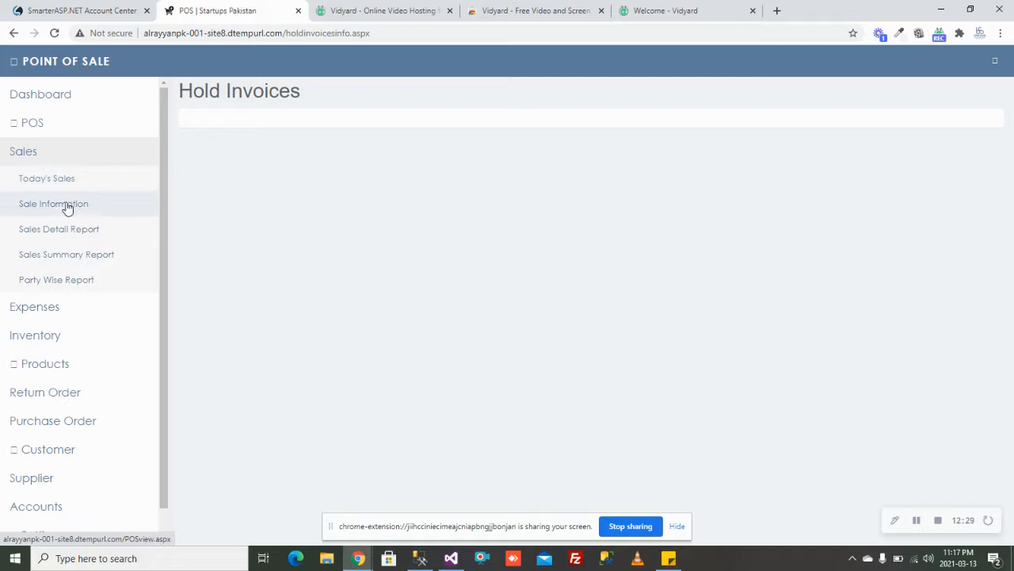
click(68, 183)
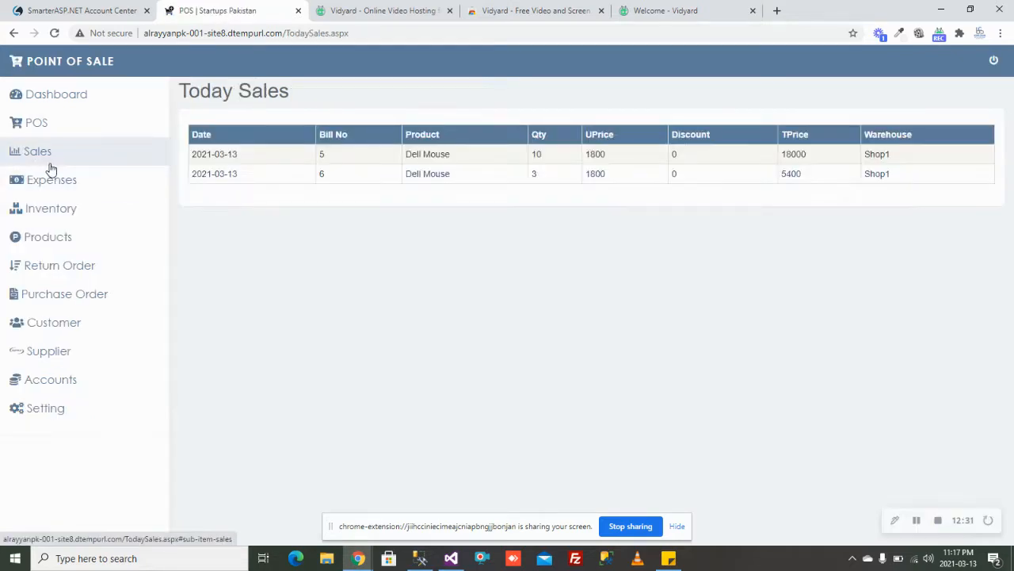
click(47, 163)
click(56, 203)
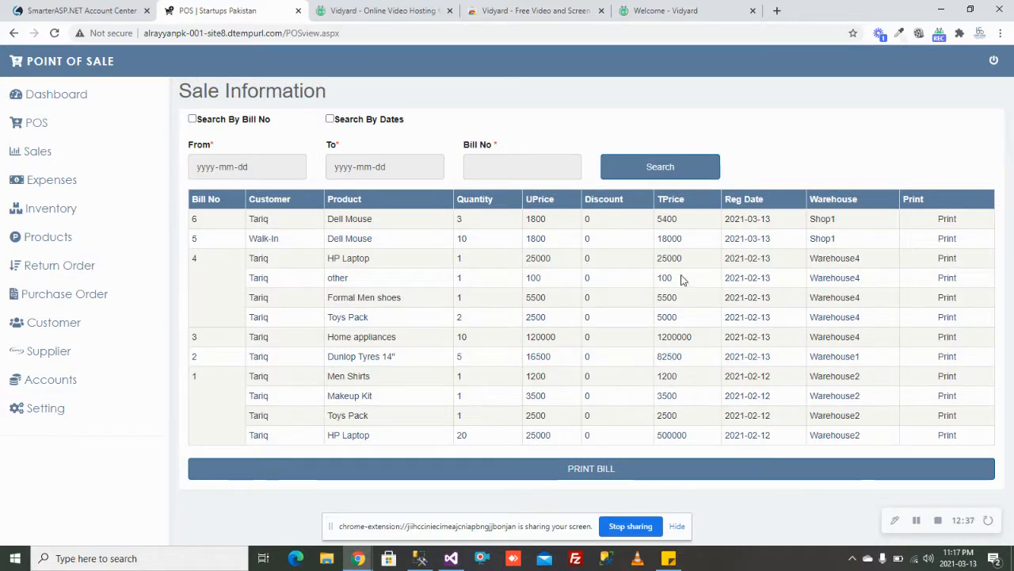
Step: Review the printable PDF receipt for bill 5 and return to Sale Information
click(947, 239)
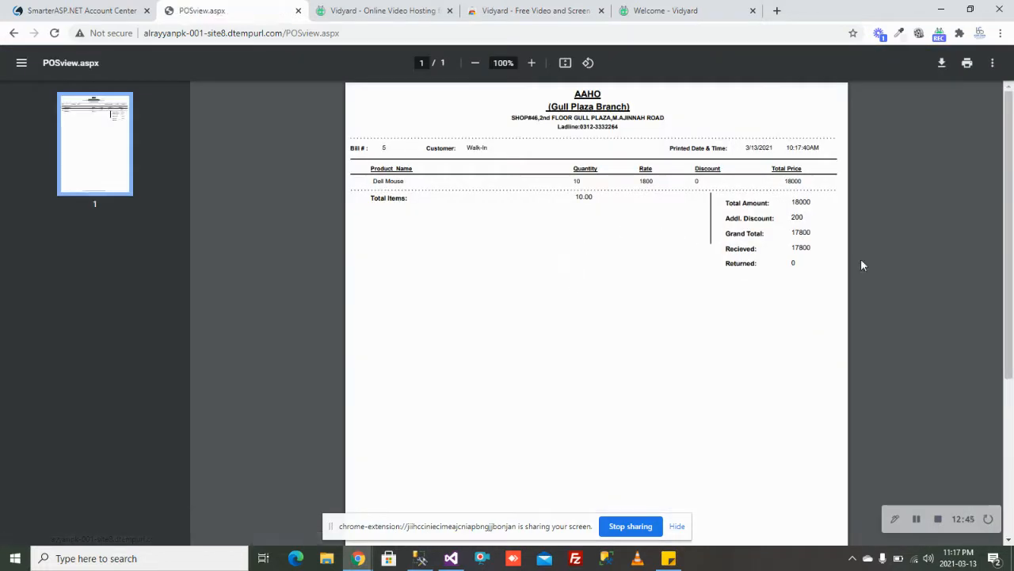
scroll(1012, 214, down, 1)
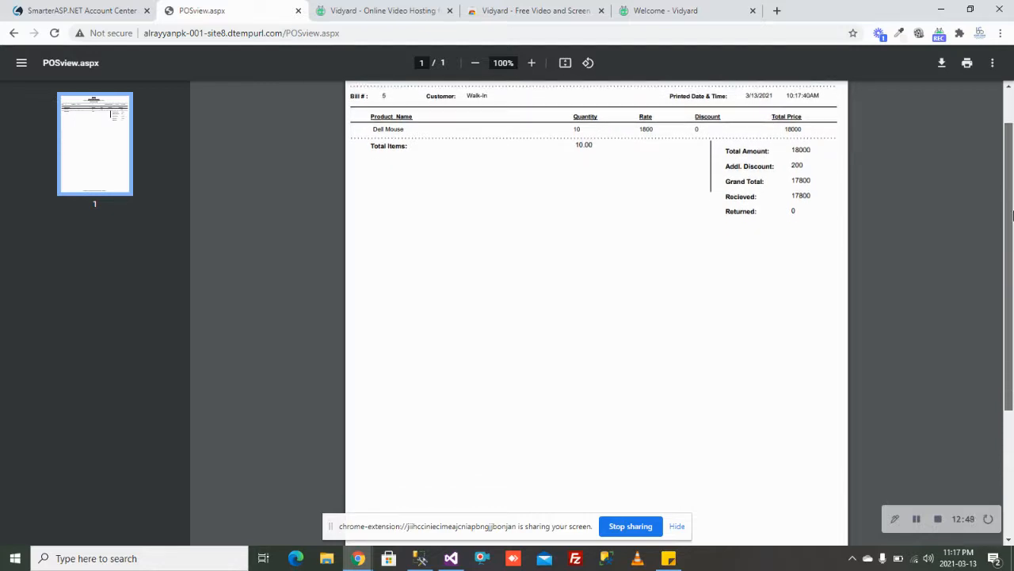
scroll(1012, 214, up, 1)
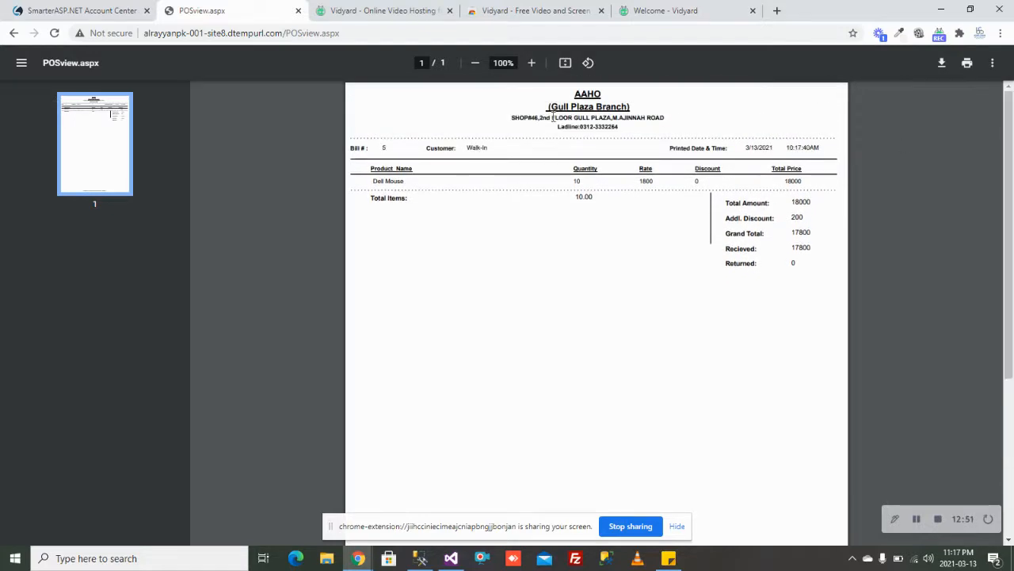
click(14, 34)
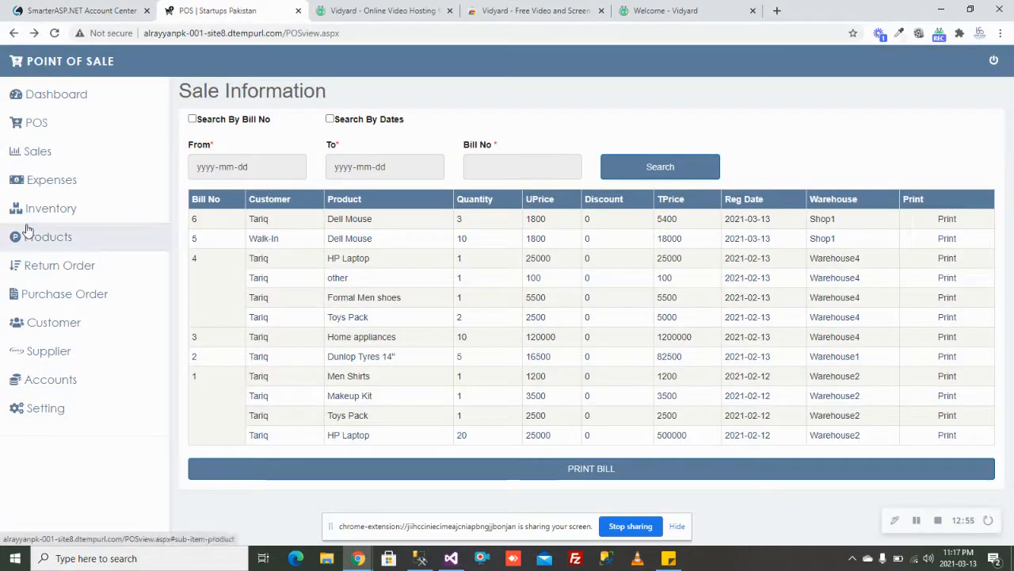
click(67, 163)
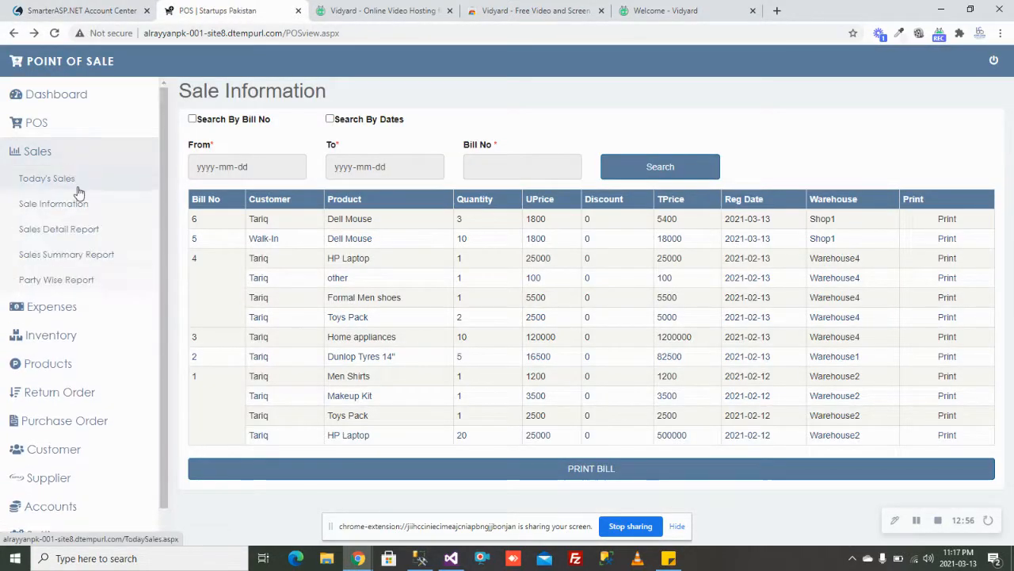
Step: Scroll the Sales Detail Report to its 1848700 grand total, then open the Party Wise Report
click(87, 231)
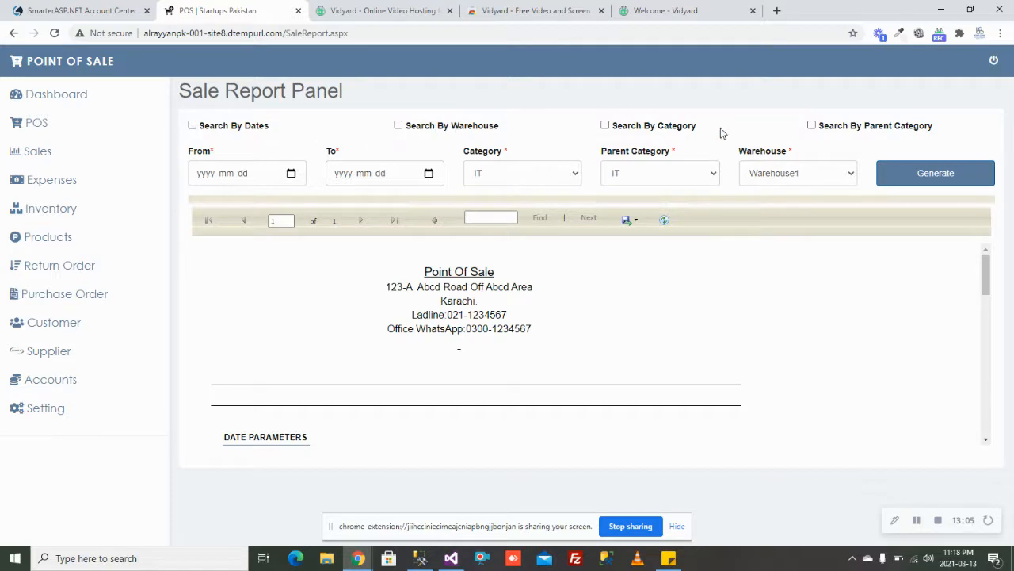
scroll(700, 280, down, 6)
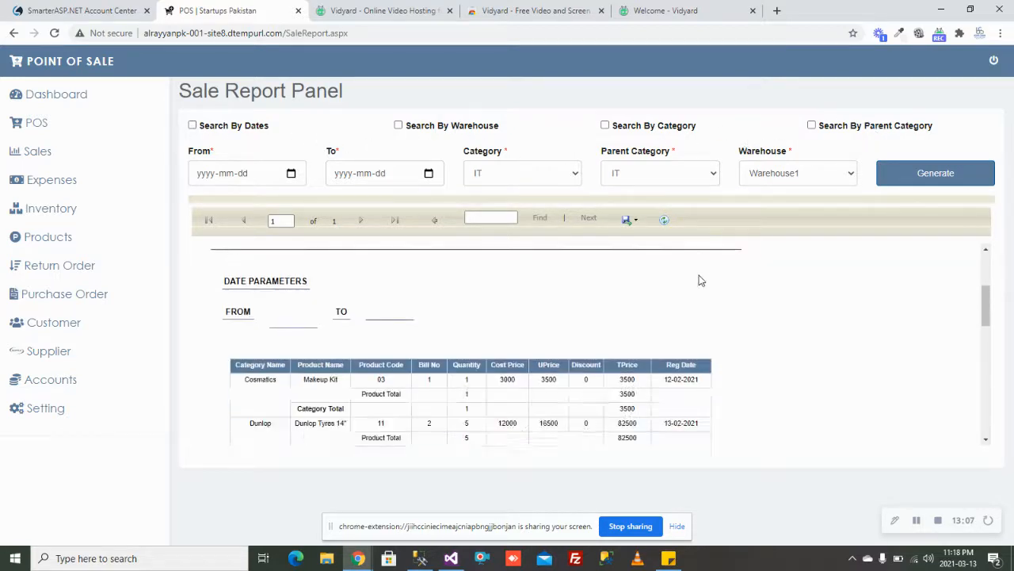
scroll(699, 280, down, 3)
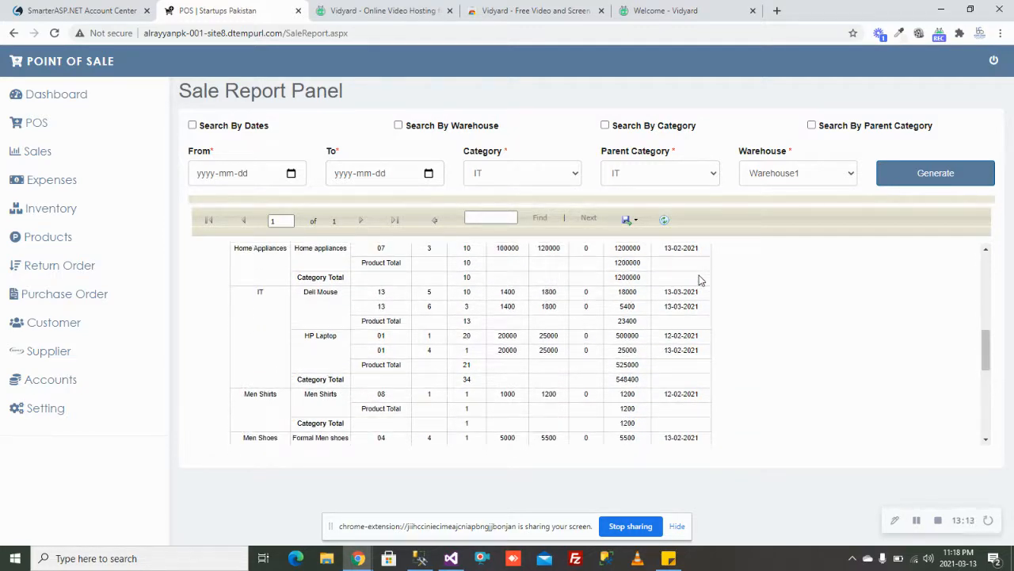
scroll(700, 280, down, 8)
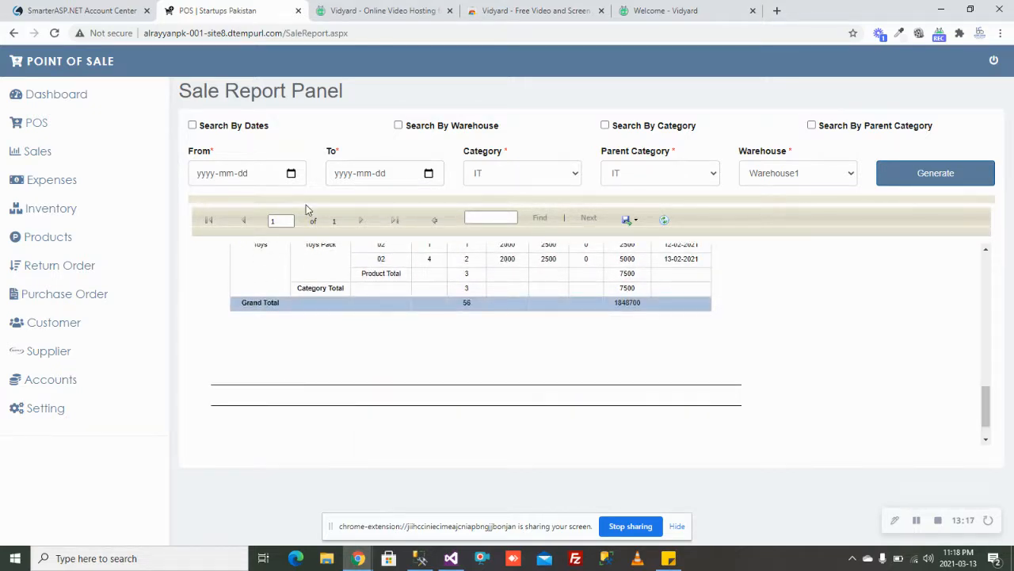
click(39, 152)
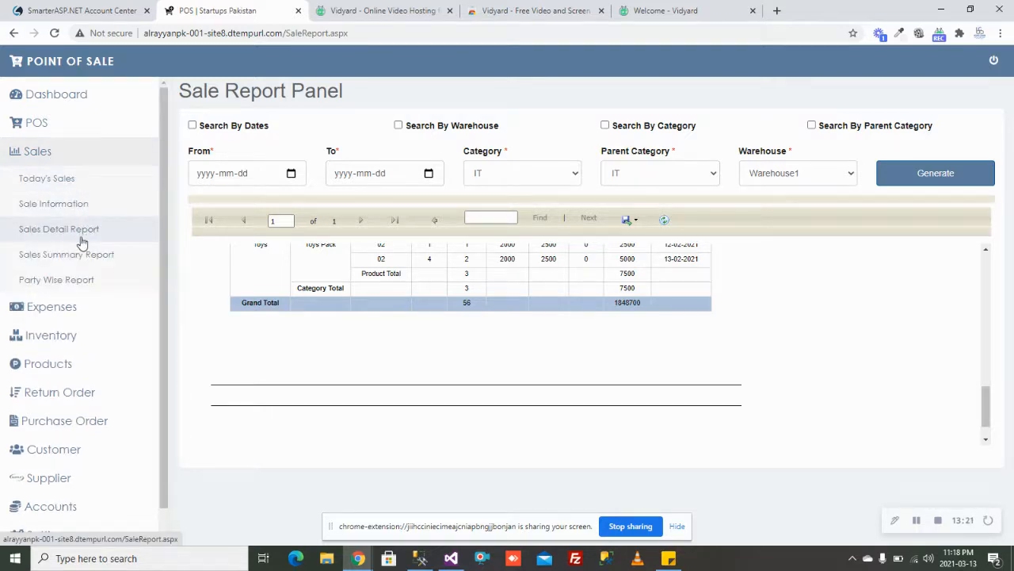
click(79, 279)
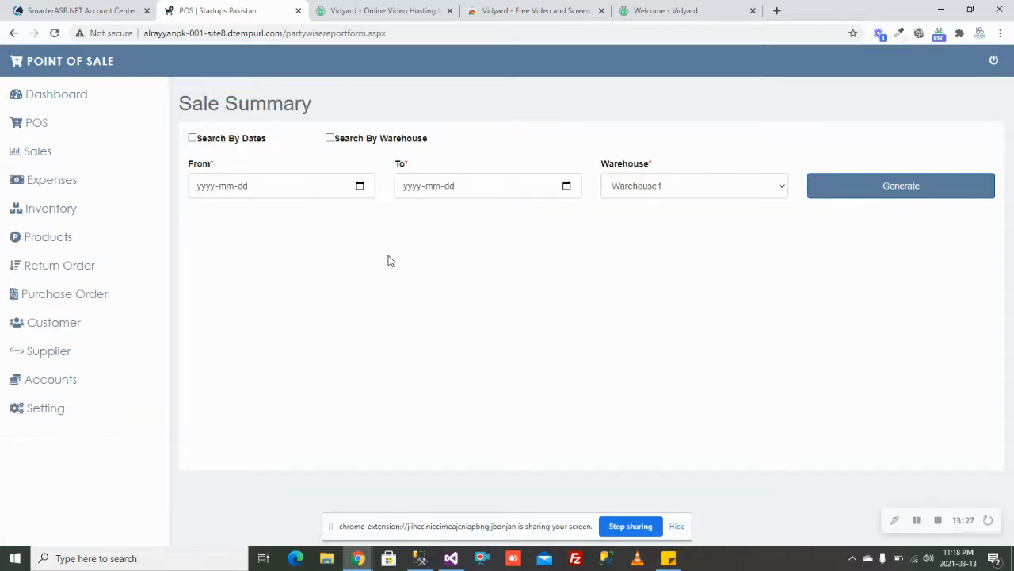
Step: Generate the Sale Summary searched by dates from 2021-03-01 to 2021-03-31
click(193, 137)
click(325, 188)
click(359, 186)
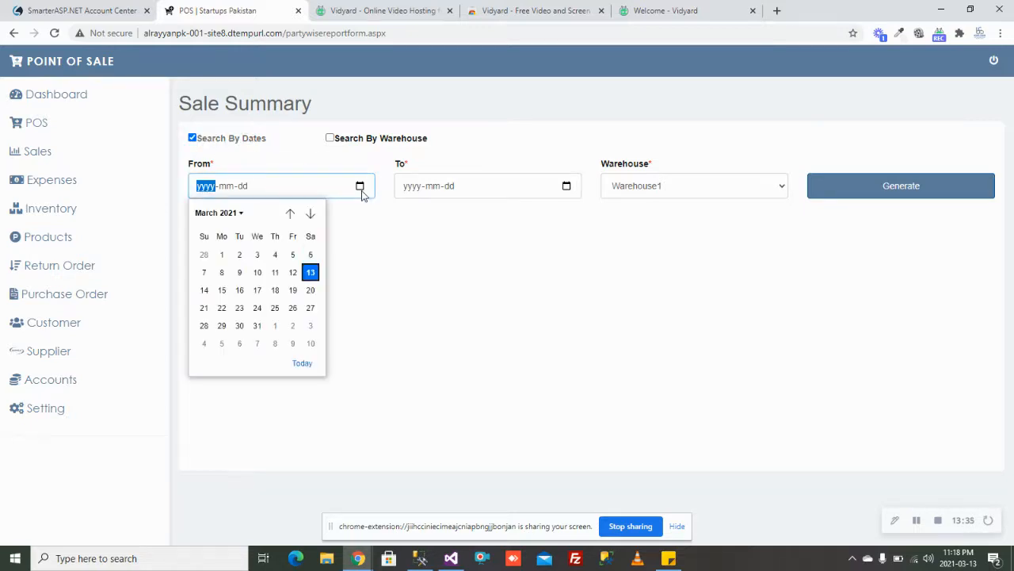
click(223, 254)
click(566, 189)
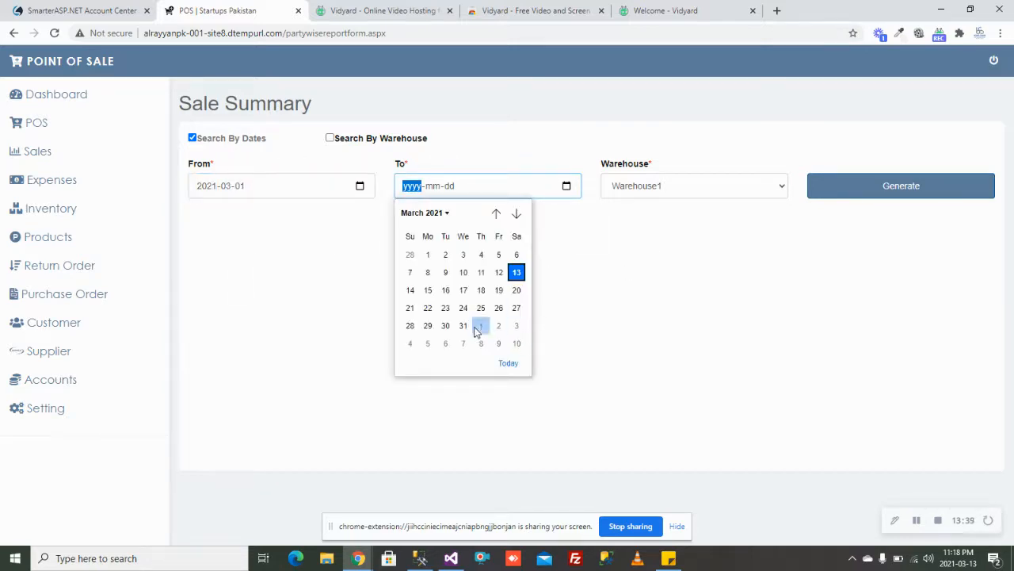
click(466, 327)
click(886, 187)
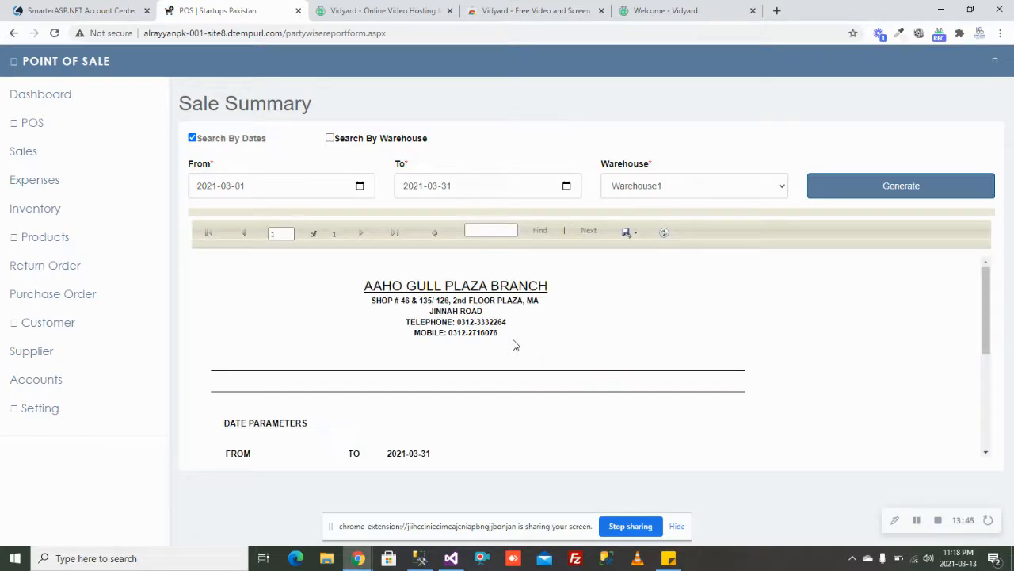
Step: Inspect the Sale Summary listing bills 5 and 6 of Dell Mouse, totalling 23400
key(ctrl+plus)
key(ctrl+plus)
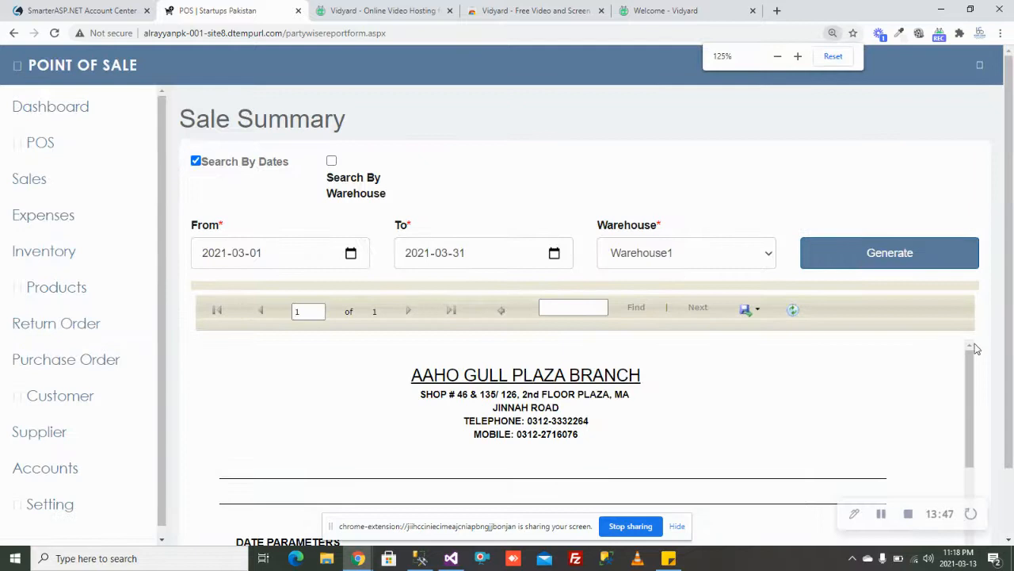
click(833, 56)
drag(989, 277, 989, 367)
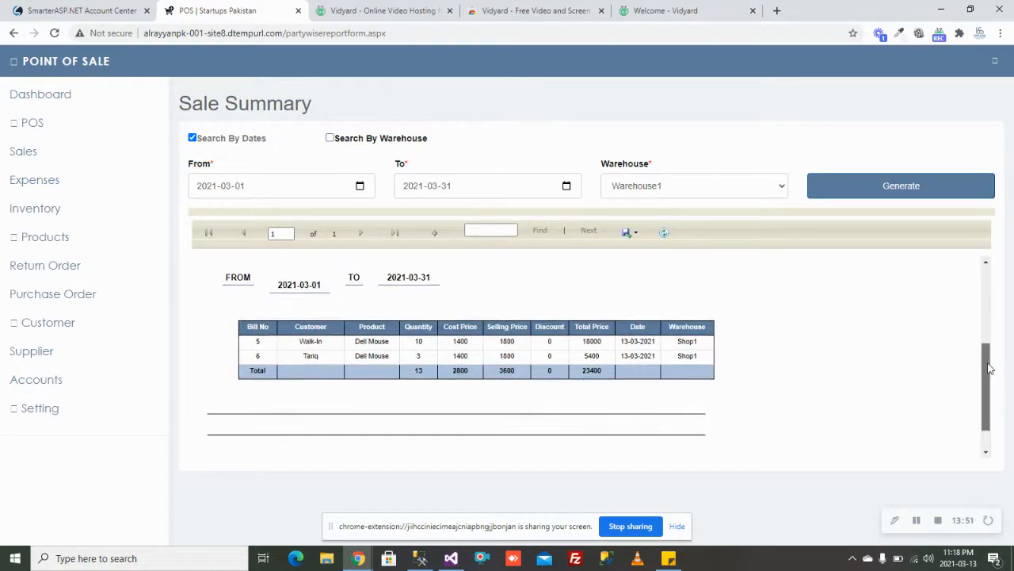
click(80, 193)
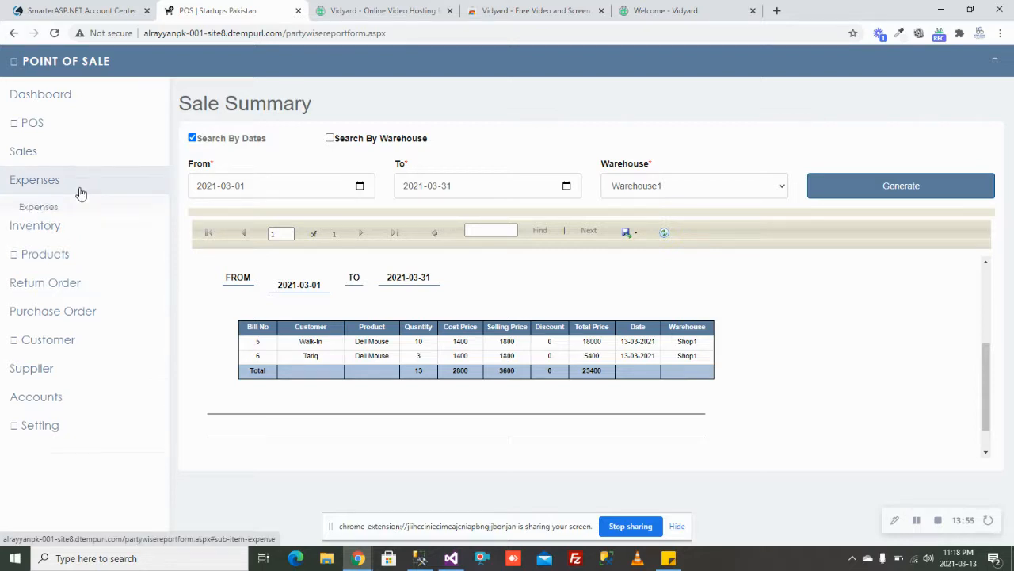
Step: Add Food and Utility Bills as new expense categories
click(78, 234)
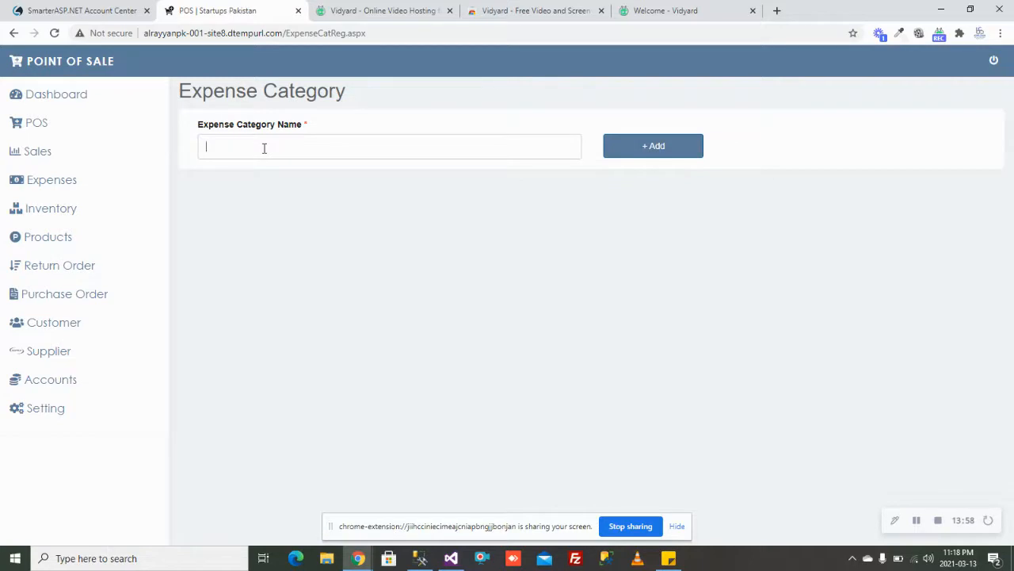
click(264, 148)
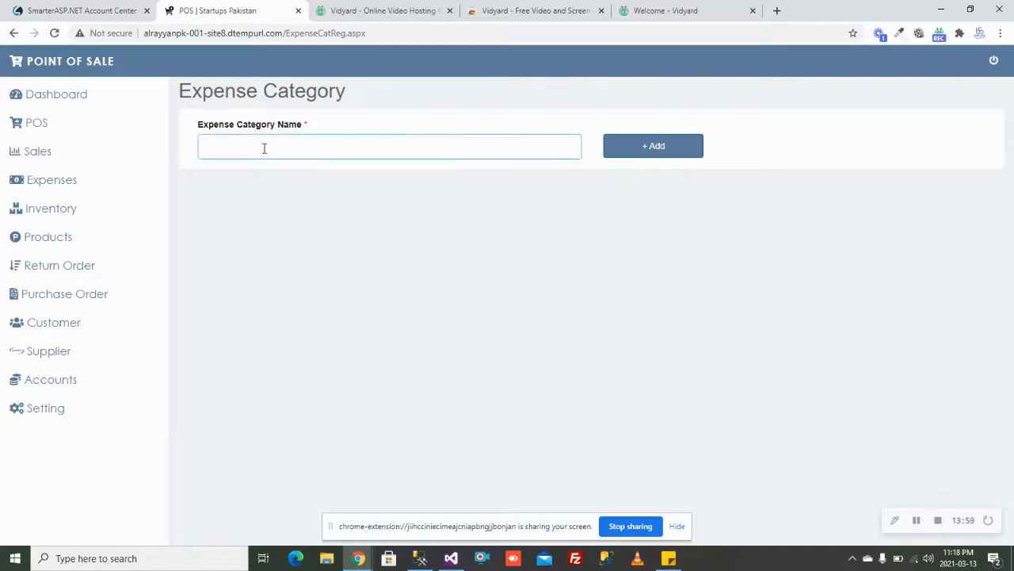
click(688, 150)
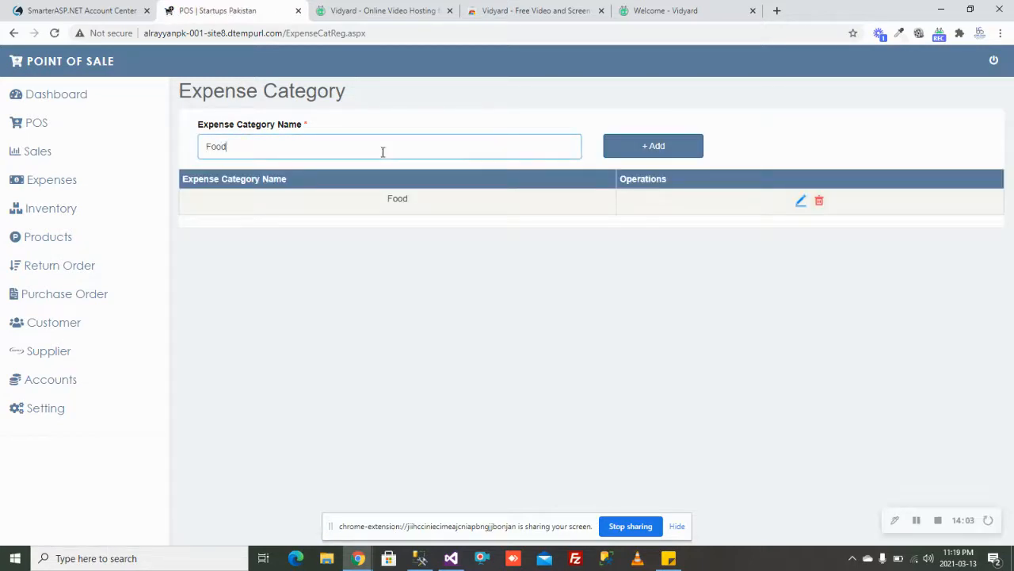
text(U)
click(642, 154)
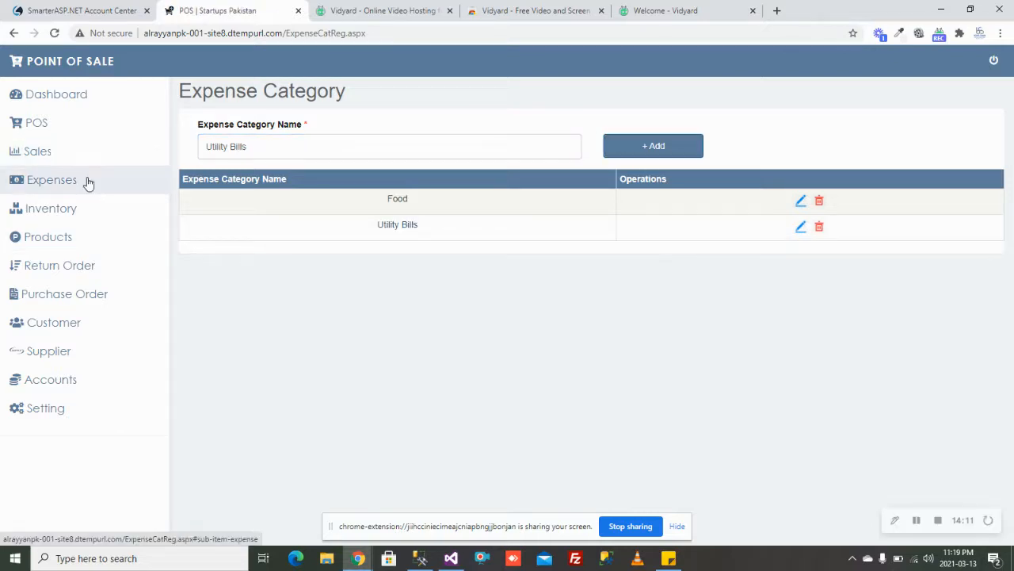
Step: Record a Utility Bills expense: Electricity, amount 10000, dated 2021-12-31
click(89, 180)
click(93, 208)
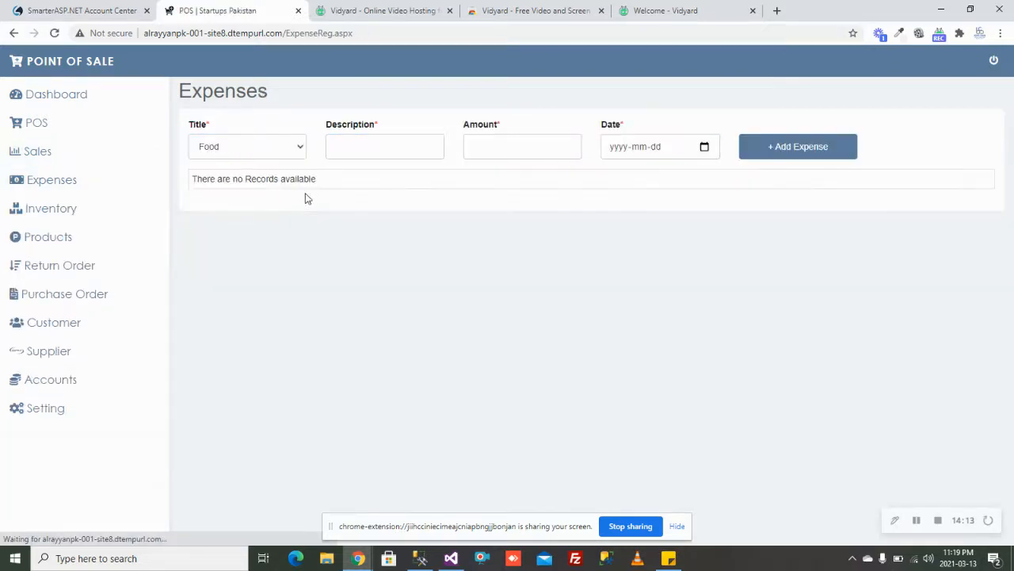
click(276, 154)
click(275, 174)
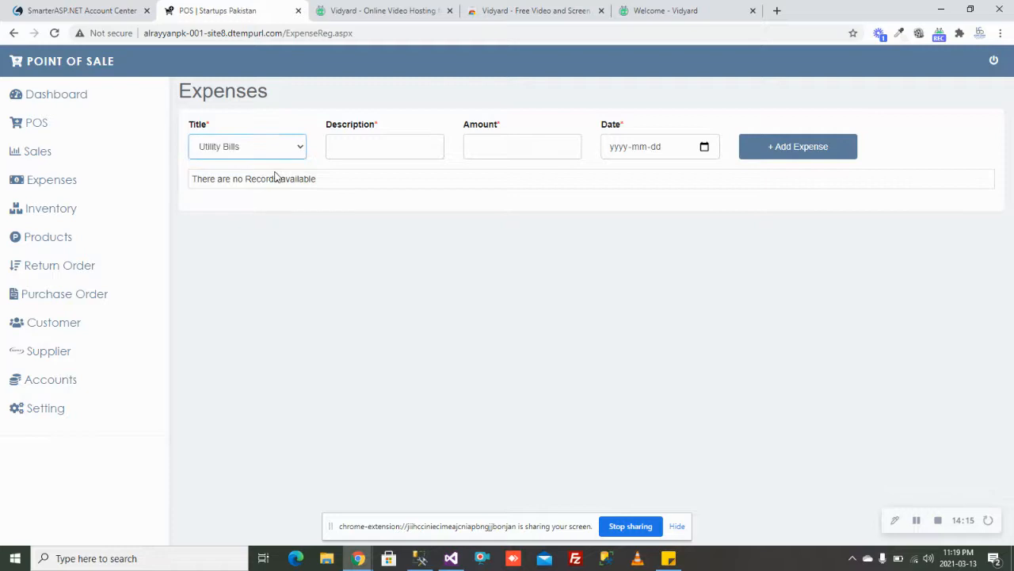
click(345, 147)
text(Elect)
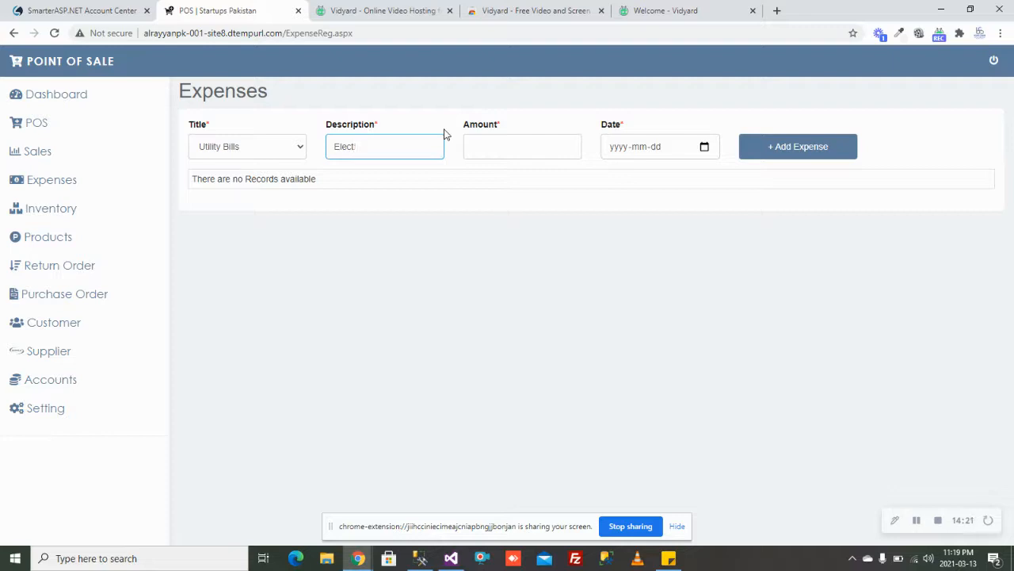
text(ricity)
key(Tab)
text(10000)
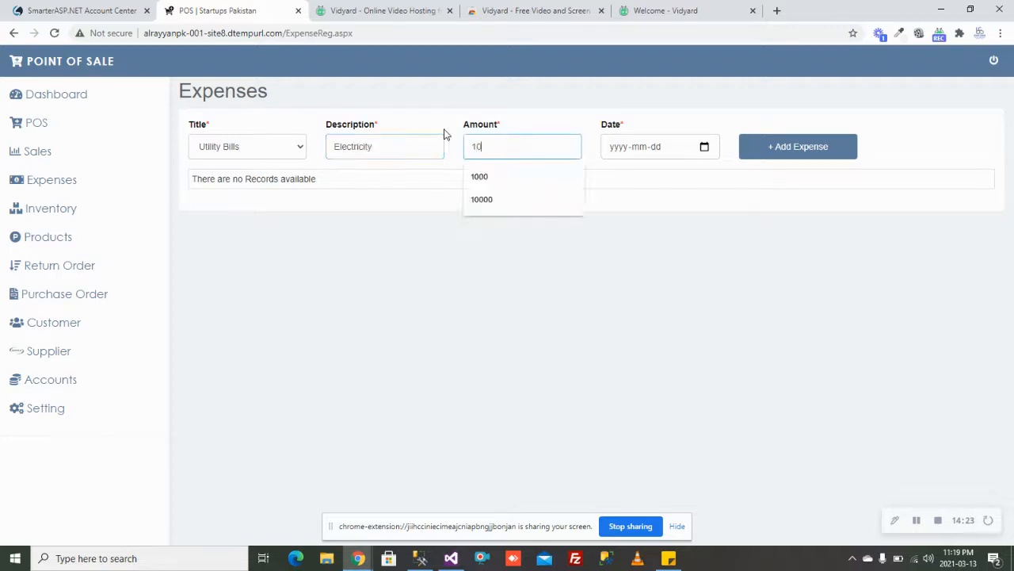
key(Tab)
text(20211231)
key(Tab)
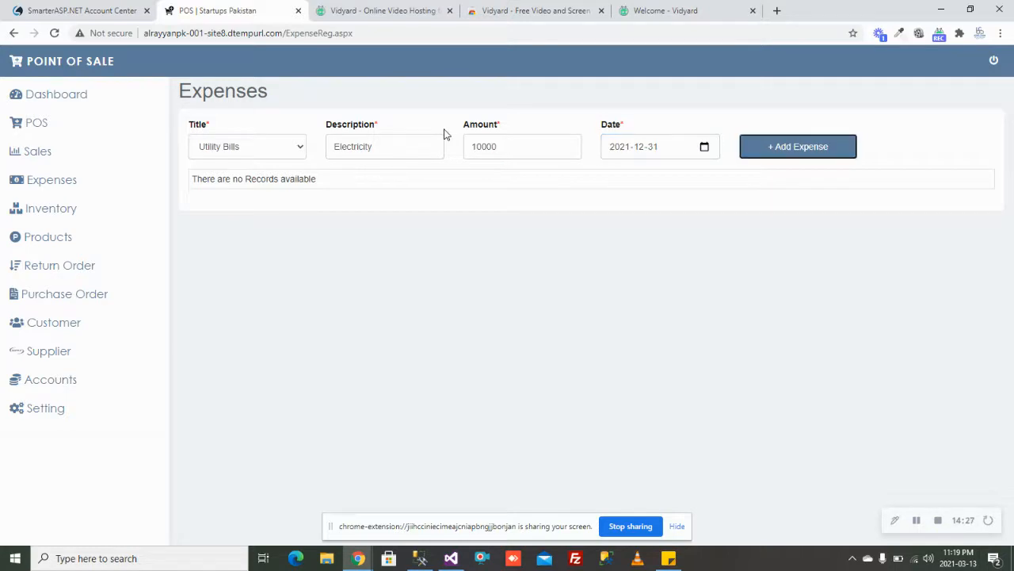
key(Return)
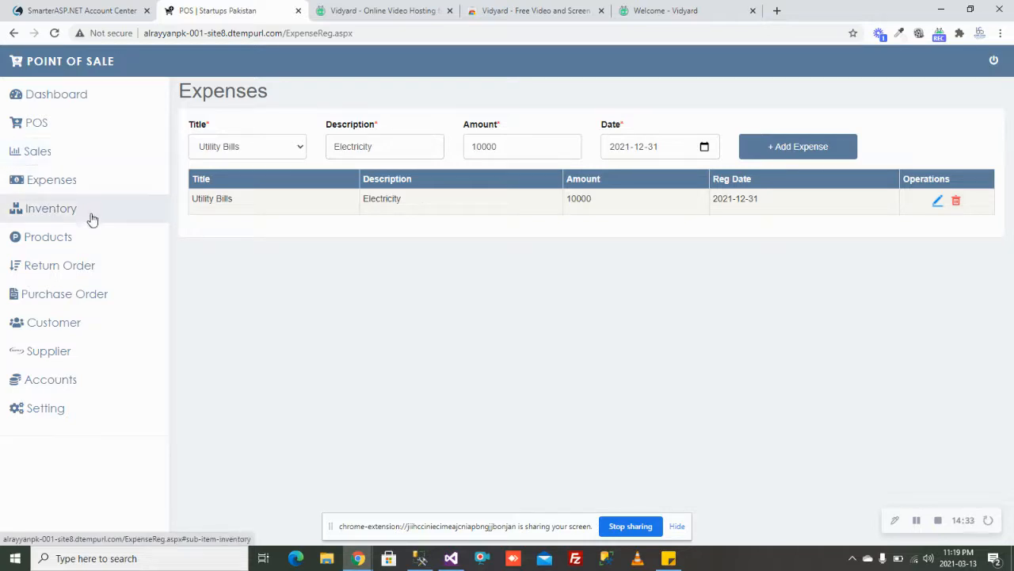
Step: Return sale 3121 of 3 Dell Mouse units and acknowledge the success alert
click(83, 273)
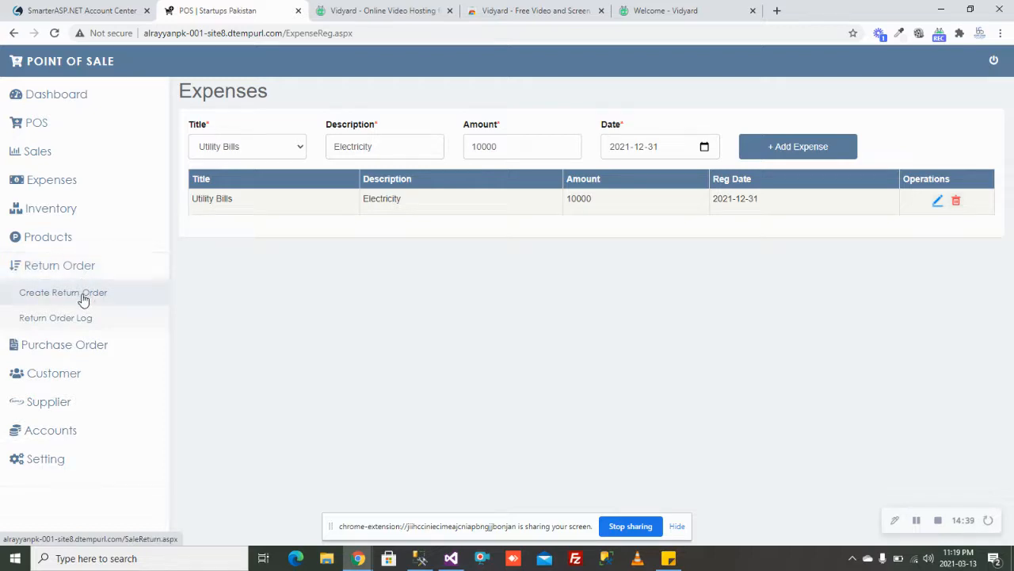
click(83, 293)
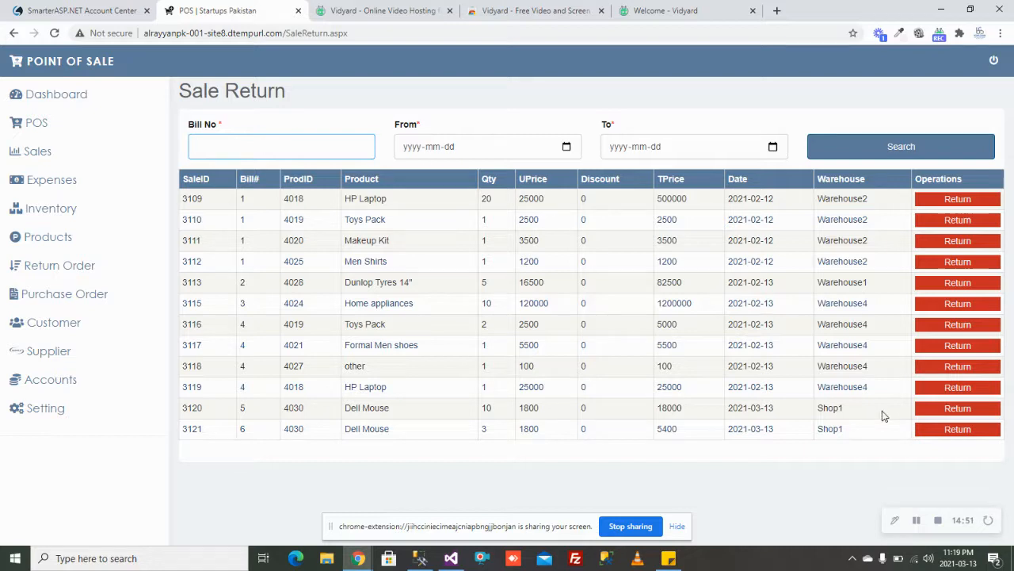
click(936, 432)
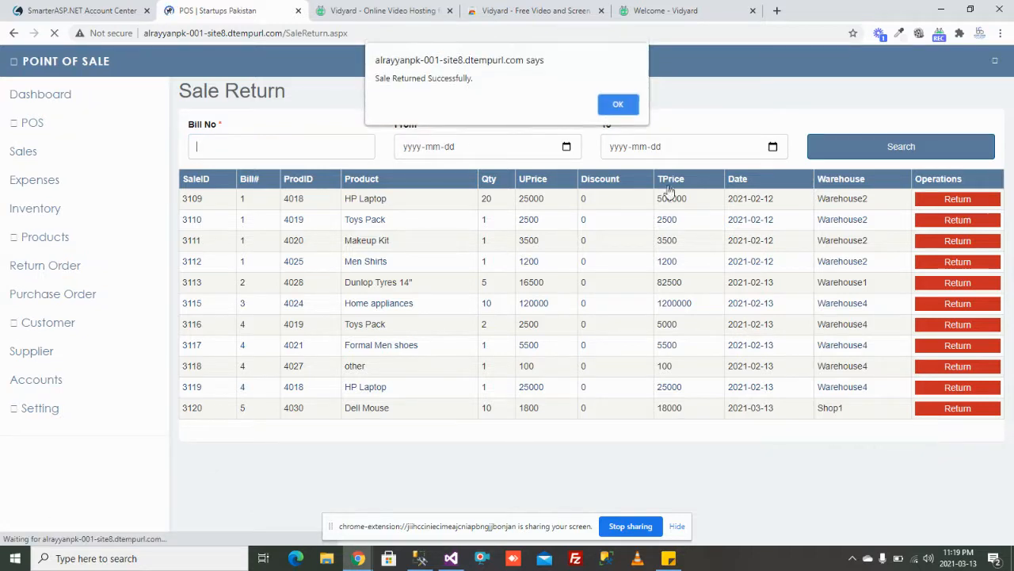
click(617, 111)
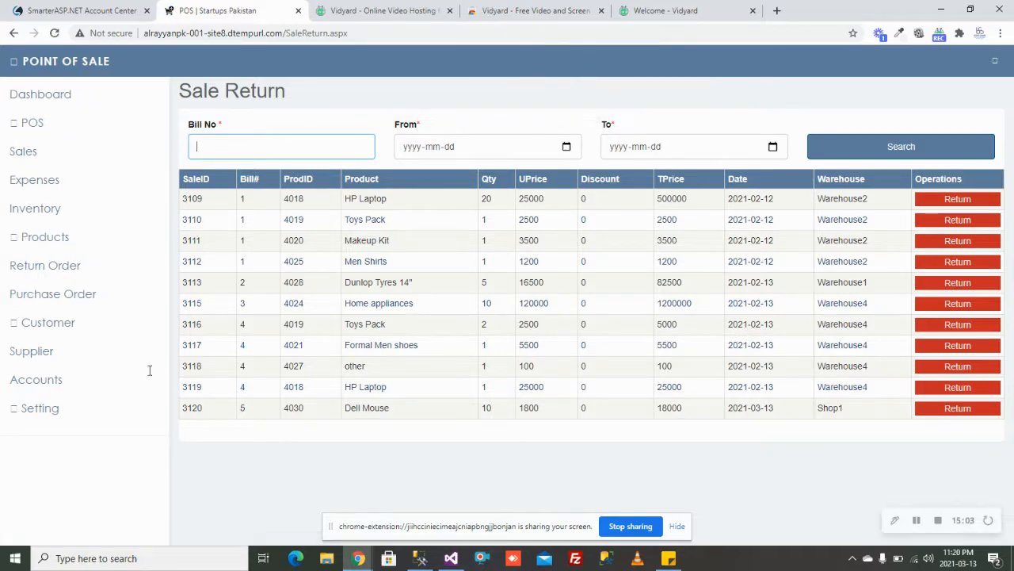
click(45, 265)
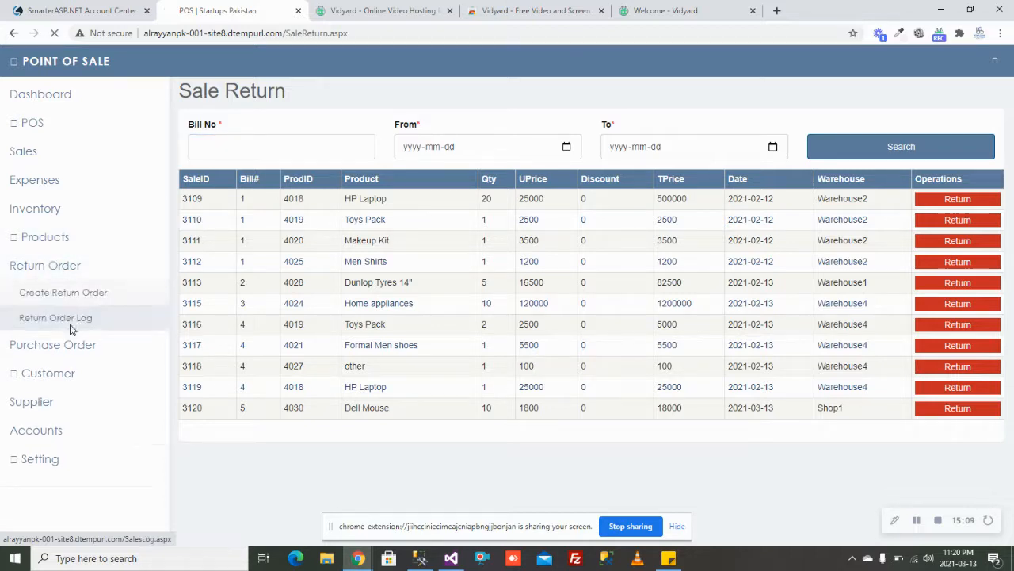
Step: Review the Return Order Log, then visit the Account Title Reg and Journal Entries pages
click(68, 317)
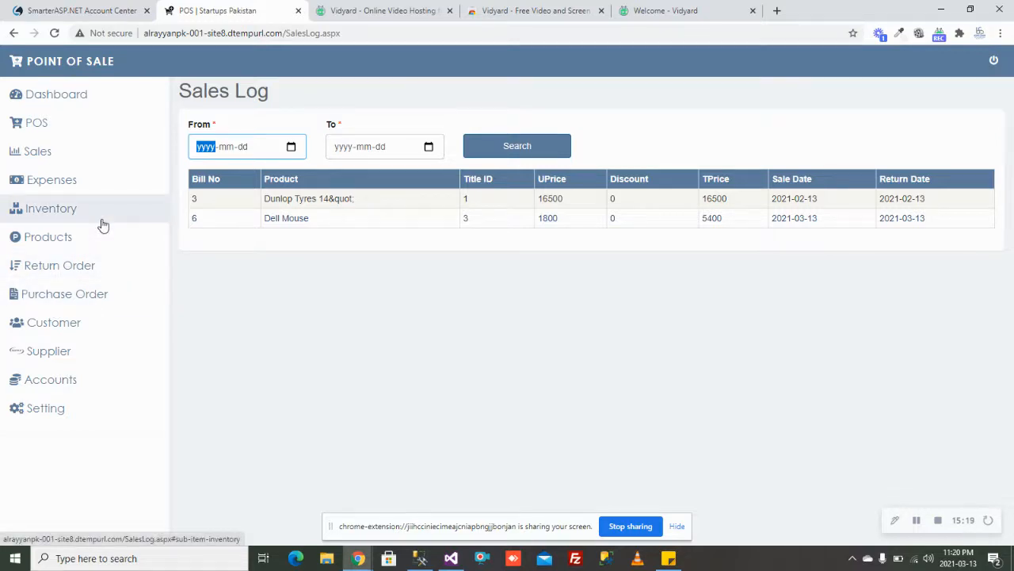
click(69, 386)
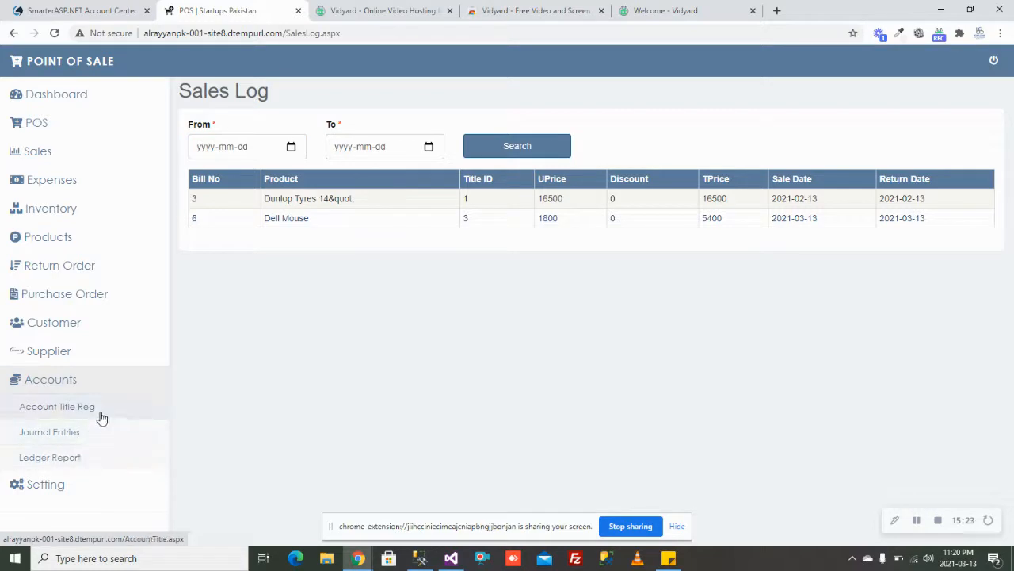
click(99, 415)
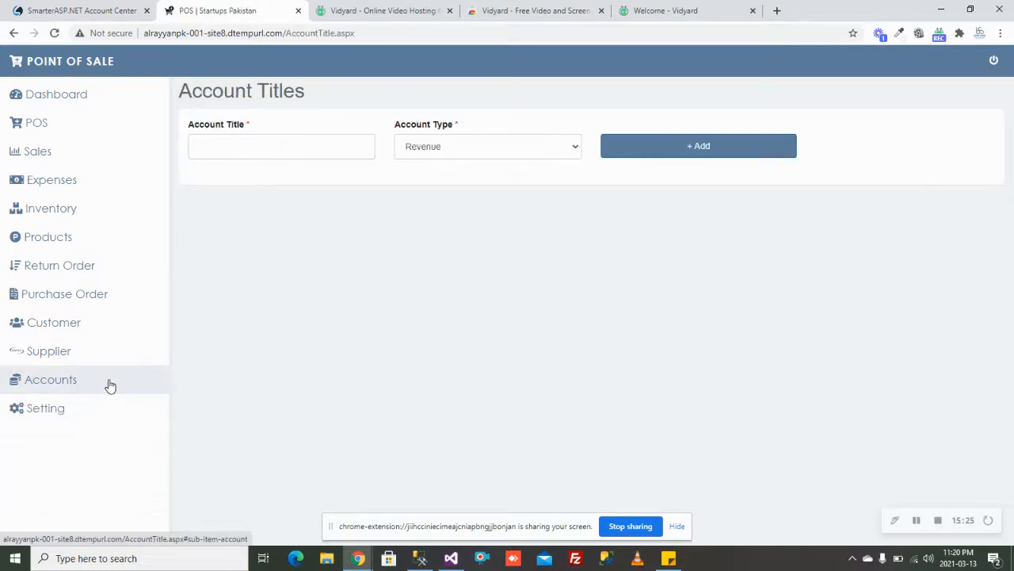
click(94, 379)
click(81, 430)
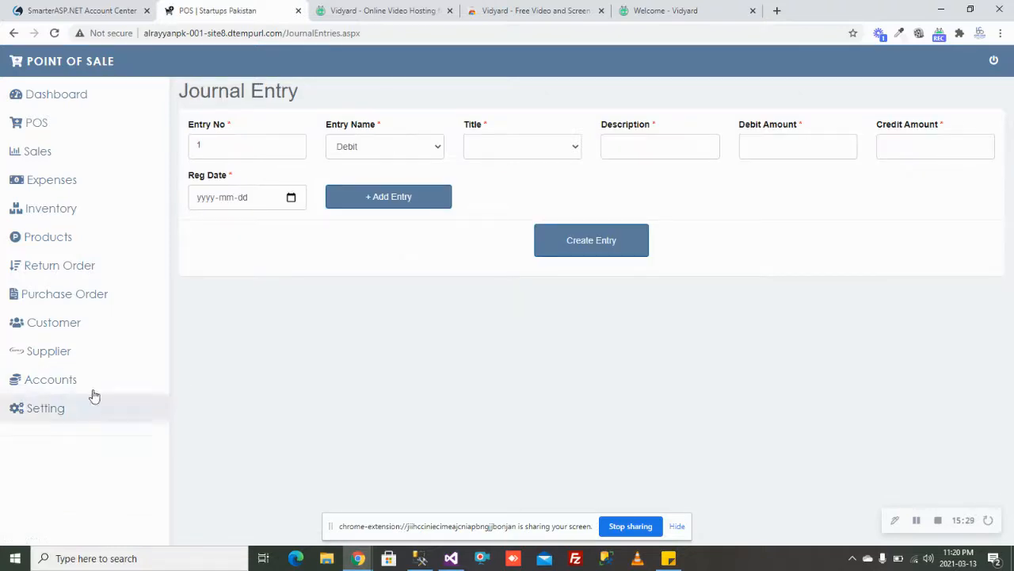
click(84, 379)
Step: Generate a Ledger Report for 2020-09-01 to 2021-04-03
click(76, 458)
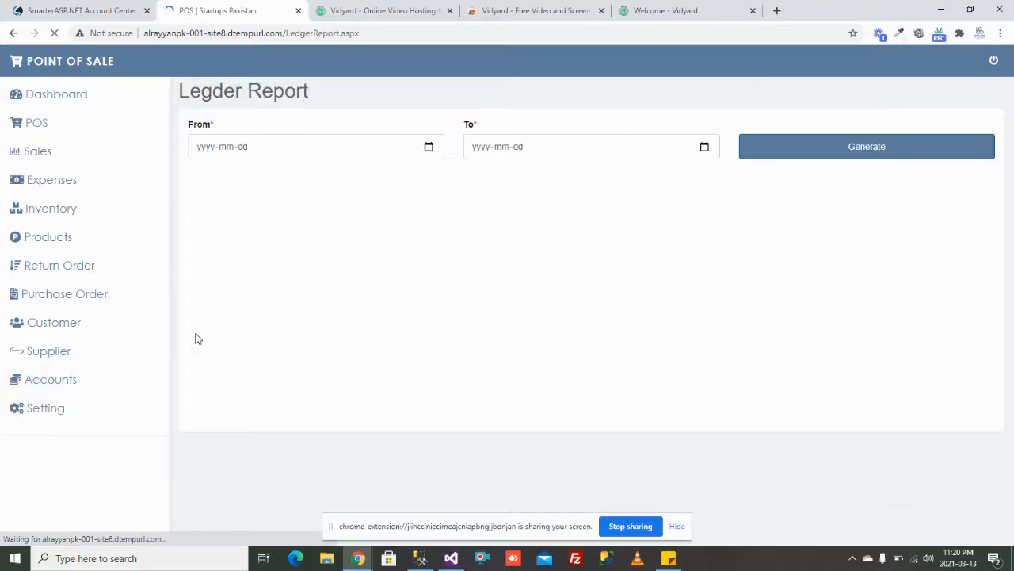
click(429, 147)
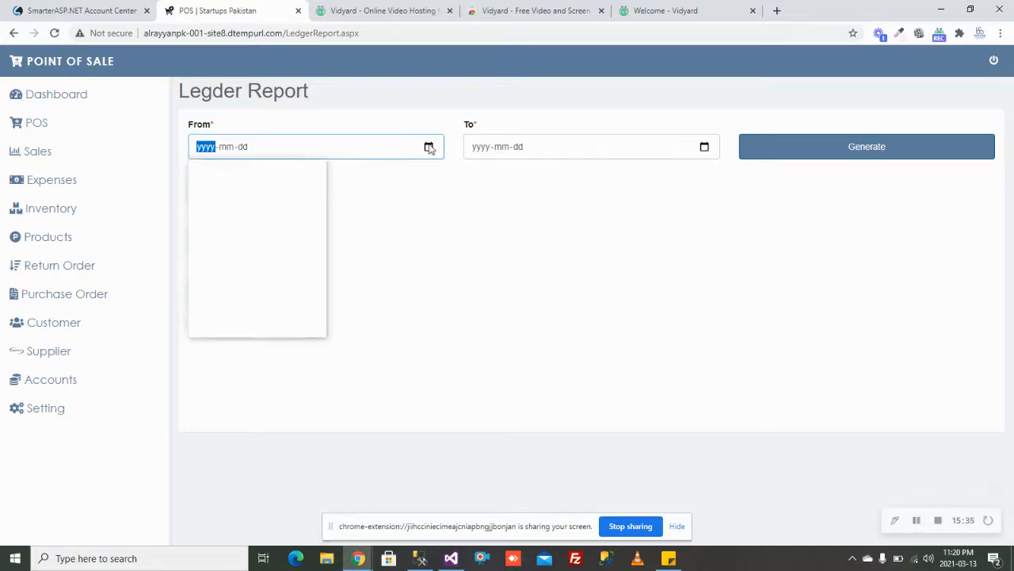
click(290, 173)
click(290, 174)
click(290, 173)
click(290, 174)
click(290, 173)
click(290, 174)
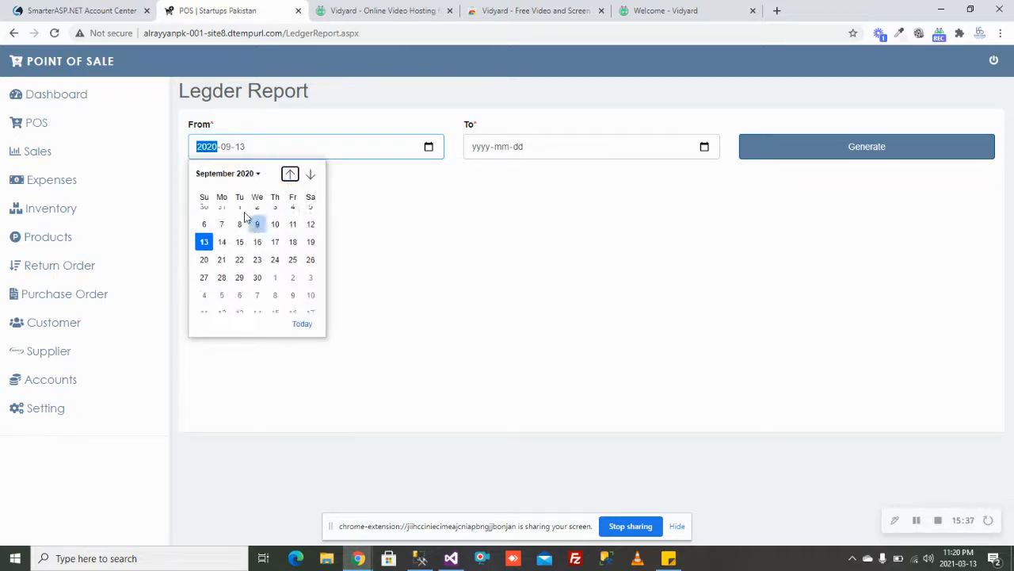
click(335, 212)
click(706, 148)
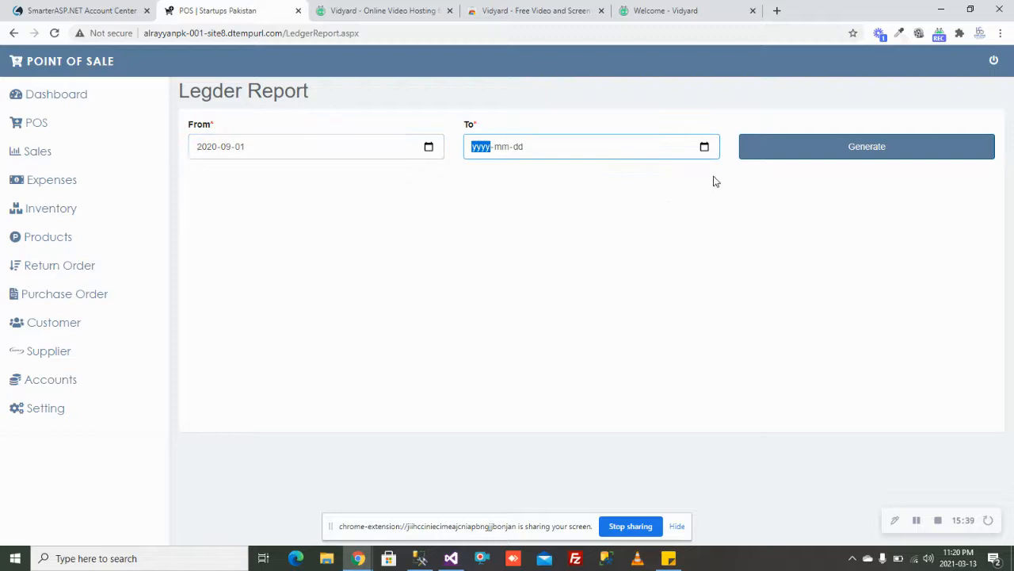
click(589, 286)
click(886, 149)
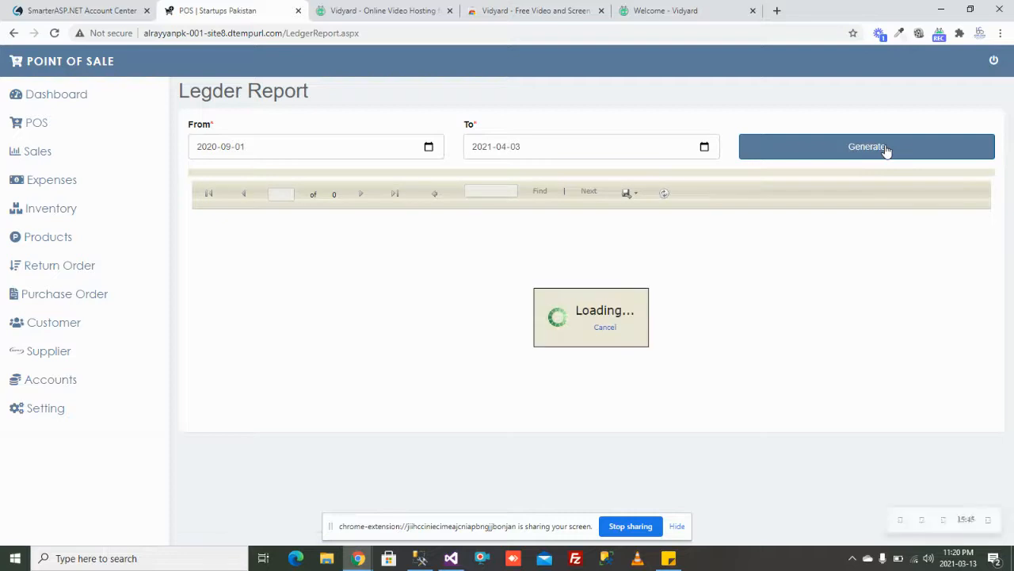
Step: Check the report's 0 total balance, then go to Setting > User Panel's Add New User page
drag(987, 255, 974, 231)
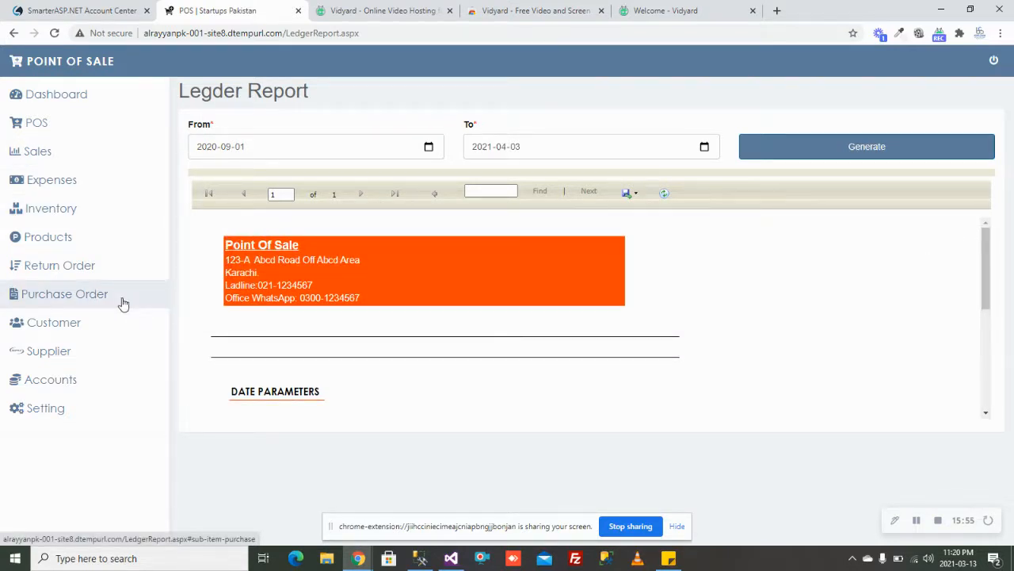
click(91, 410)
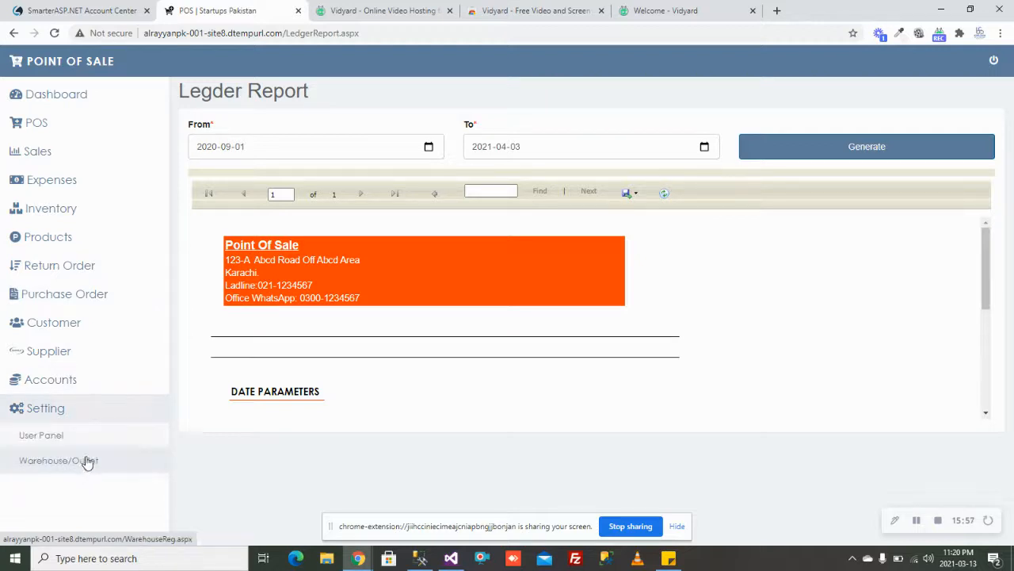
click(82, 438)
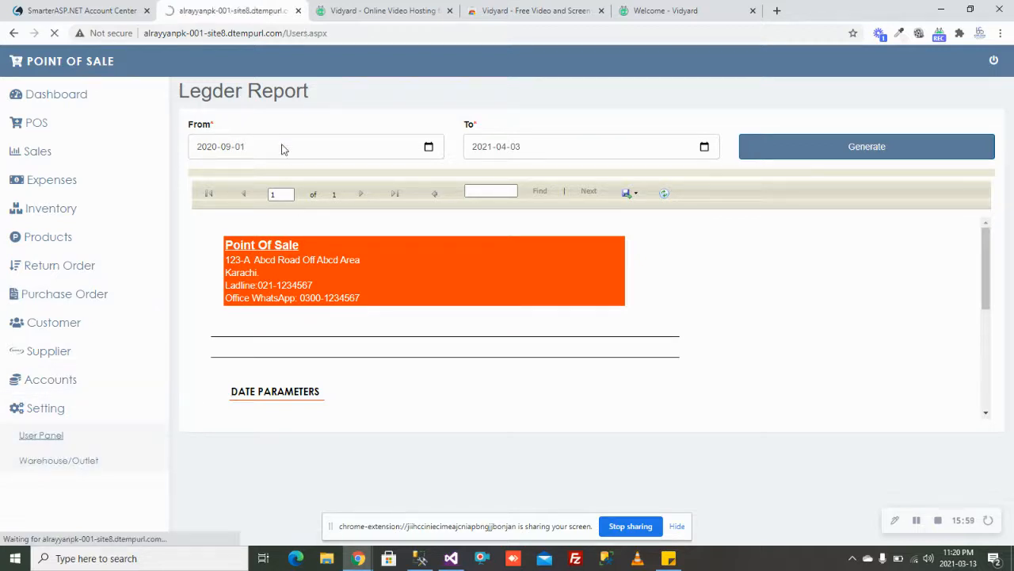